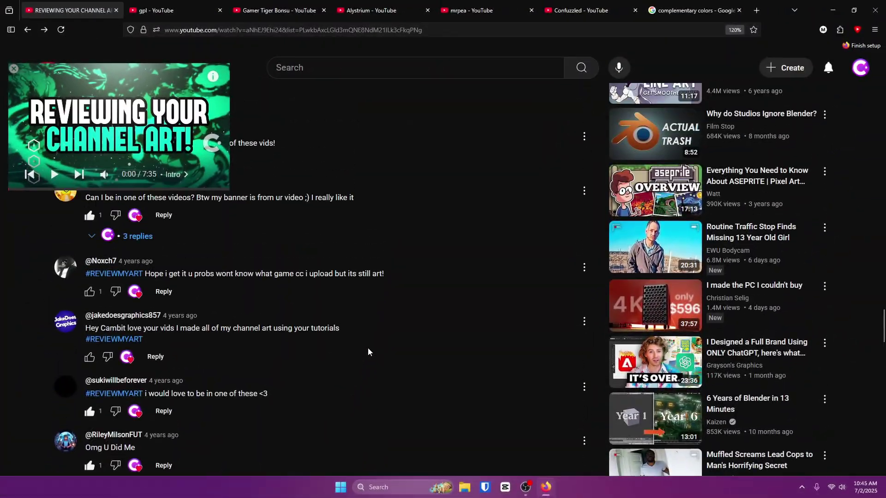
Look through the viewer comments under the first channel art review video, ending on the page with the reviewed channel's banner
scroll(367, 347, down, 5)
scroll(207, 331, down, 20)
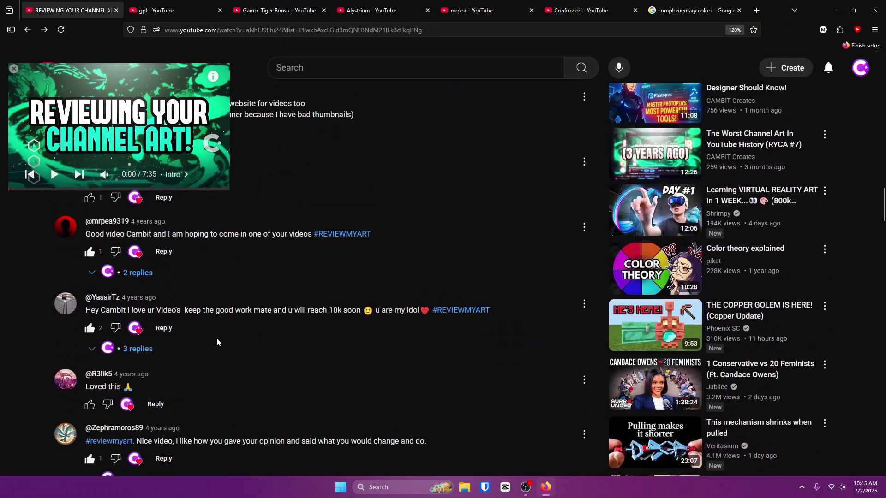
scroll(217, 350, up, 15)
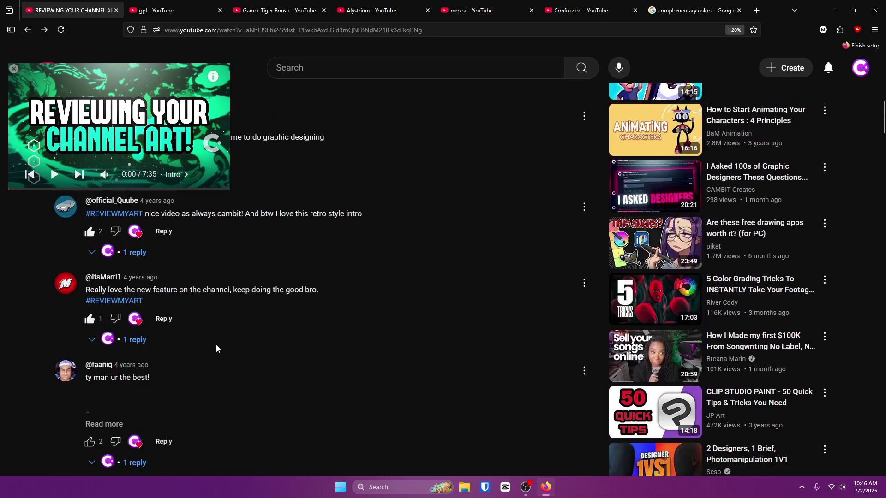
scroll(218, 358, down, 10)
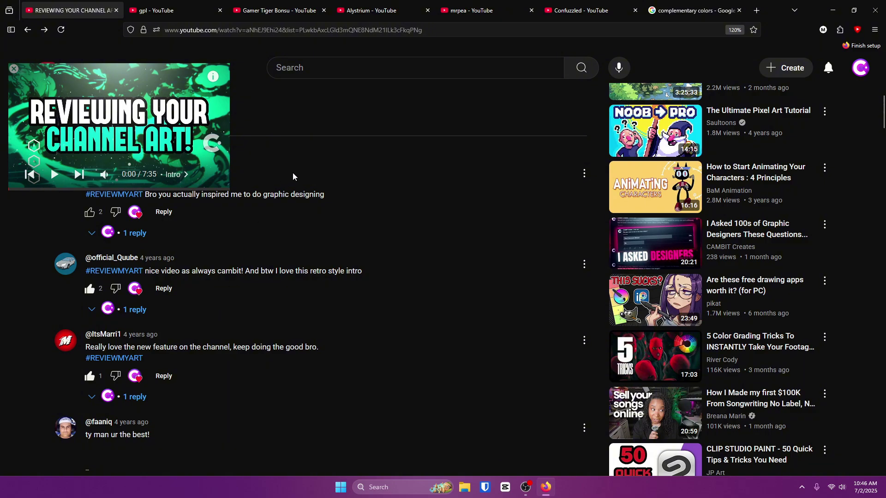
scroll(285, 134, up, 10)
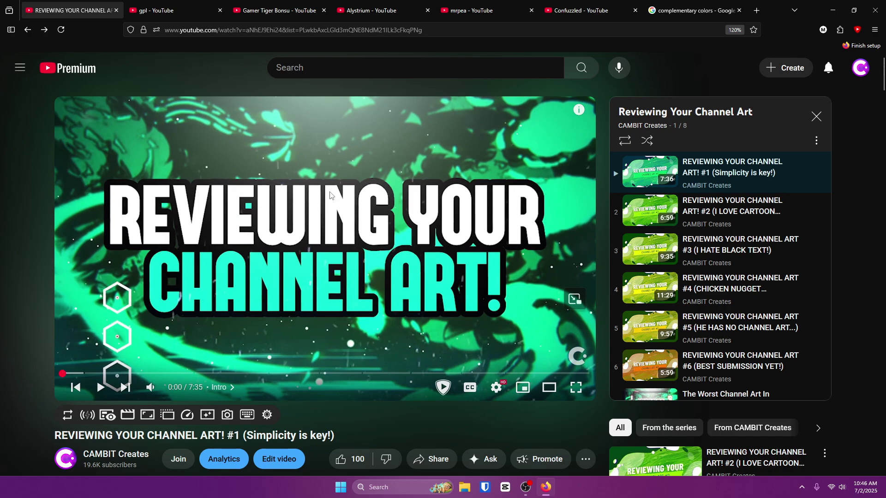
click(165, 4)
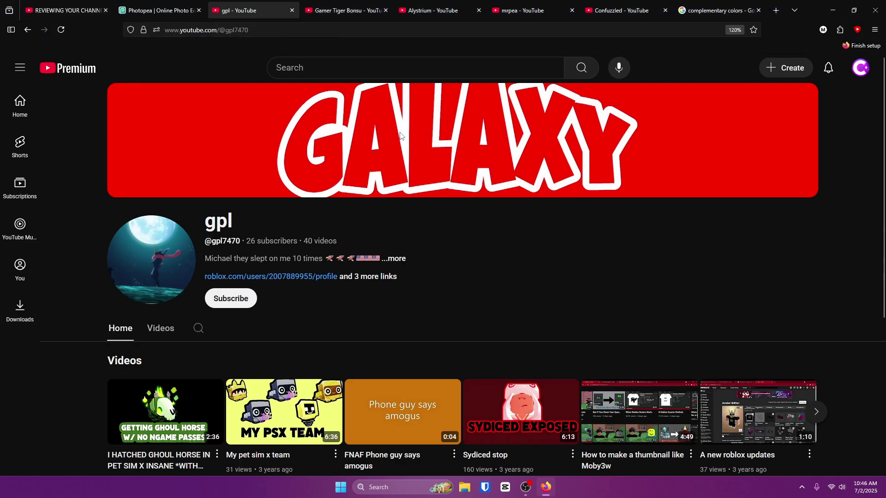
Switch to Photopea and add the text "CAMBIT" to the red canvas at a size of 150 px
click(178, 4)
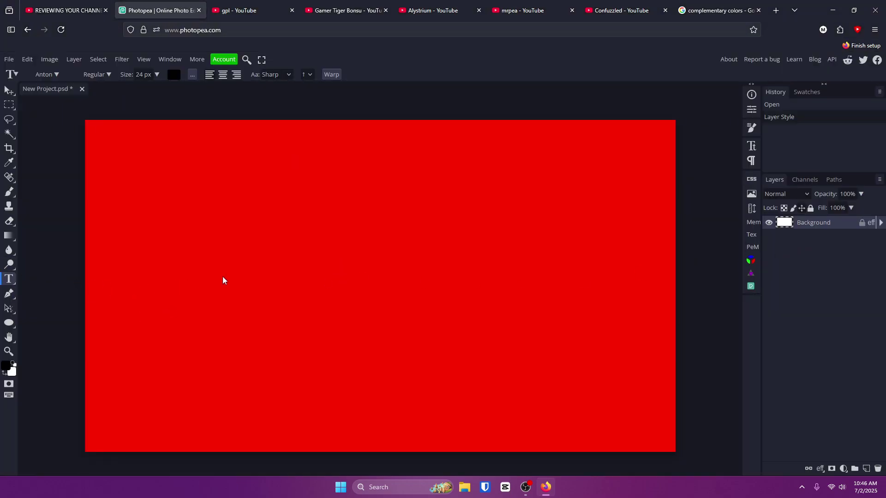
click(245, 276)
text(CAMBIT)
key(ctrl+a)
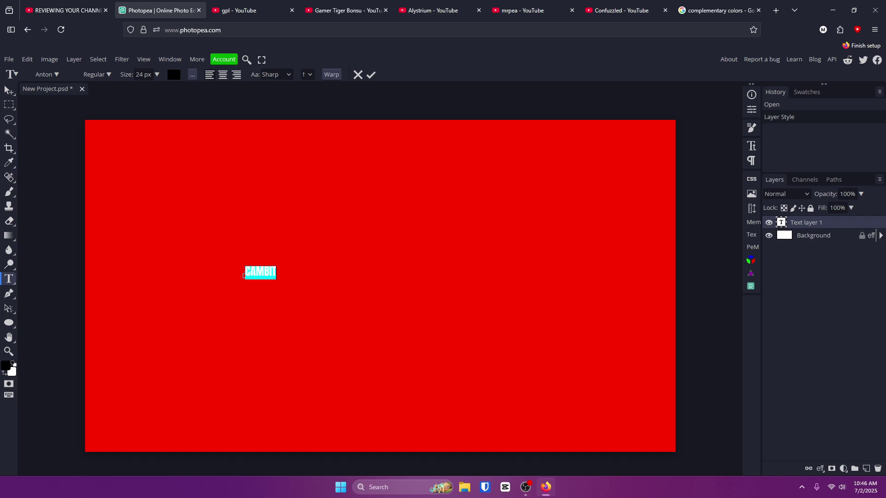
click(157, 75)
click(158, 85)
click(371, 74)
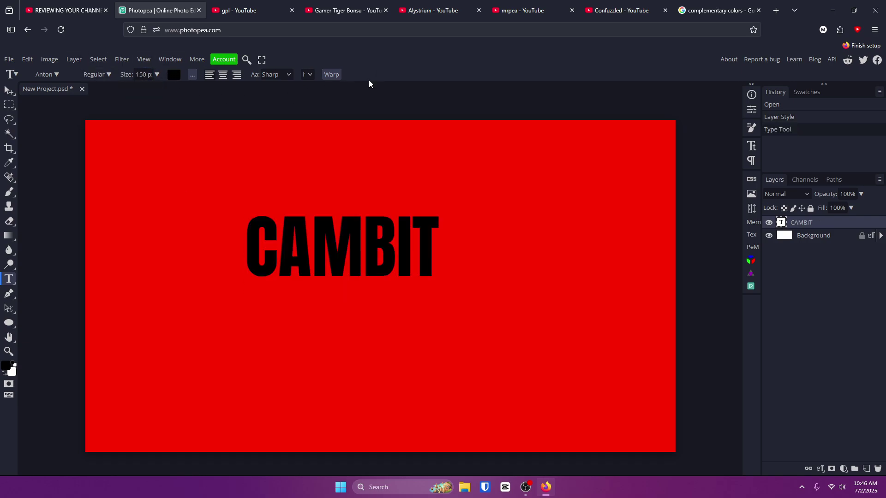
Scale the CAMBIT text up to about 149% and centre it on the canvas
key(ctrl+t)
drag(438, 246, 467, 277)
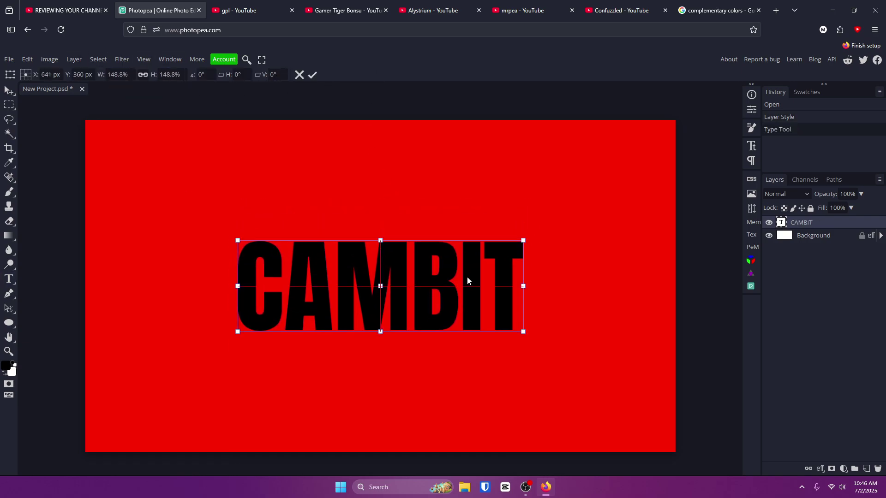
click(313, 75)
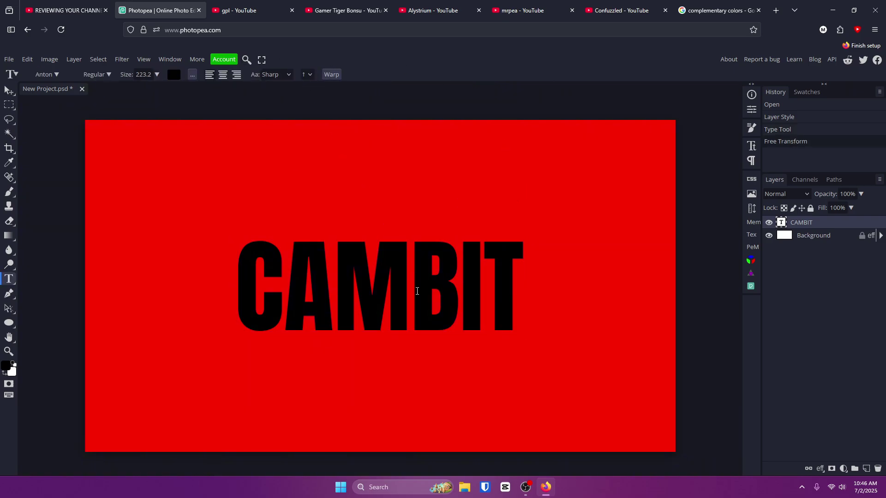
Compare the CAMBIT mock-up with the GALAXY banner on the gpl channel page
click(244, 10)
click(168, 4)
click(249, 11)
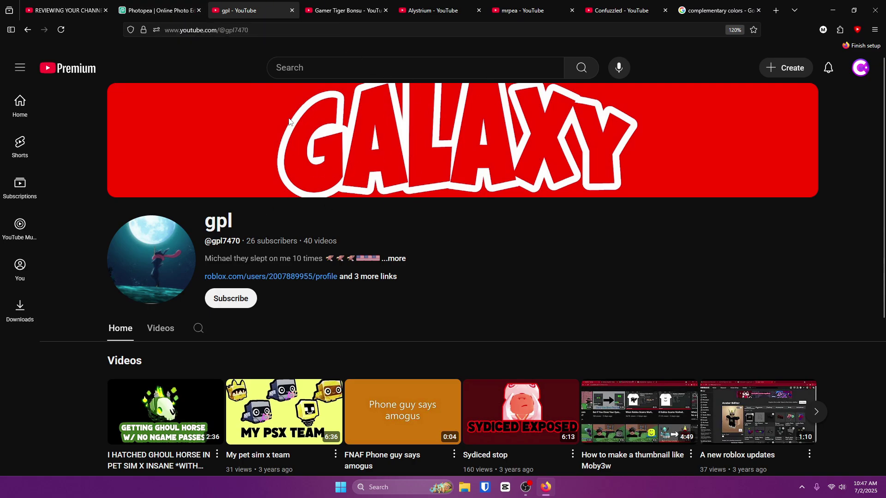
click(159, 10)
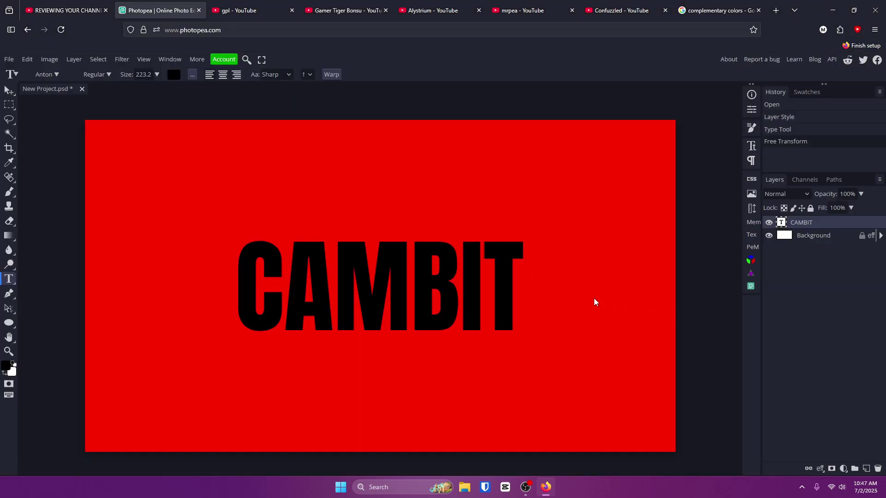
click(254, 17)
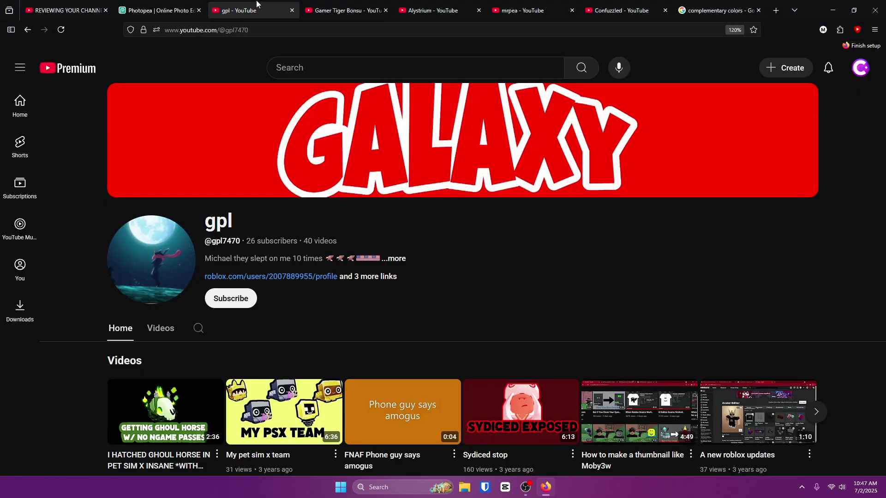
Give the CAMBIT text layer in Photopea a red color overlay and a 17 px black outside stroke
click(162, 5)
double_click(840, 223)
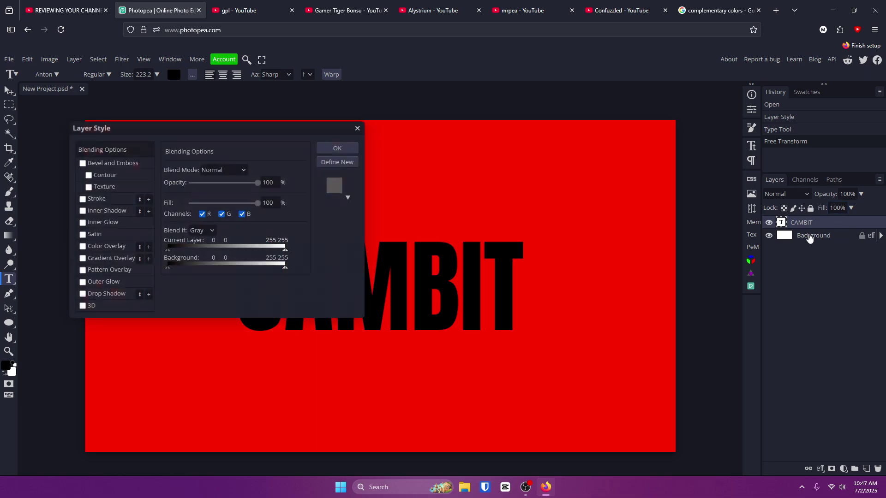
click(99, 246)
click(97, 199)
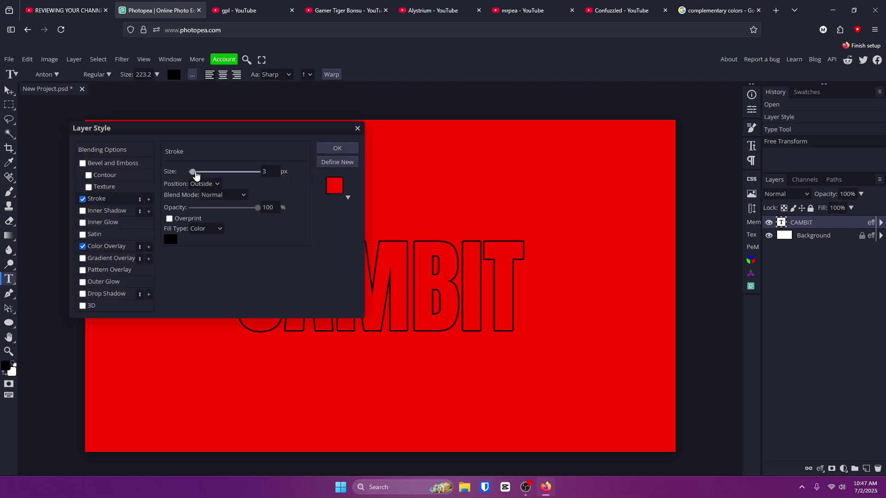
drag(198, 173, 197, 172)
click(343, 151)
Check the GALAXY banner again and restyle the CAMBIT text's stroke as white with a size of 10 px
click(249, 10)
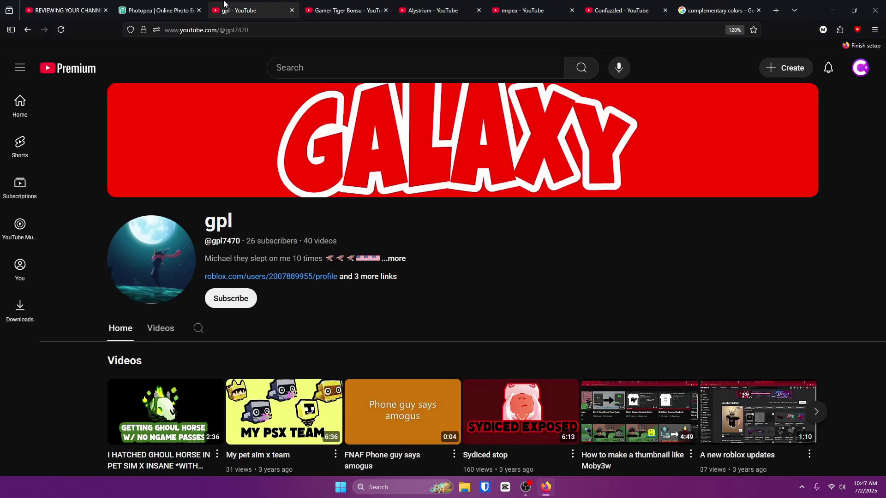
click(157, 11)
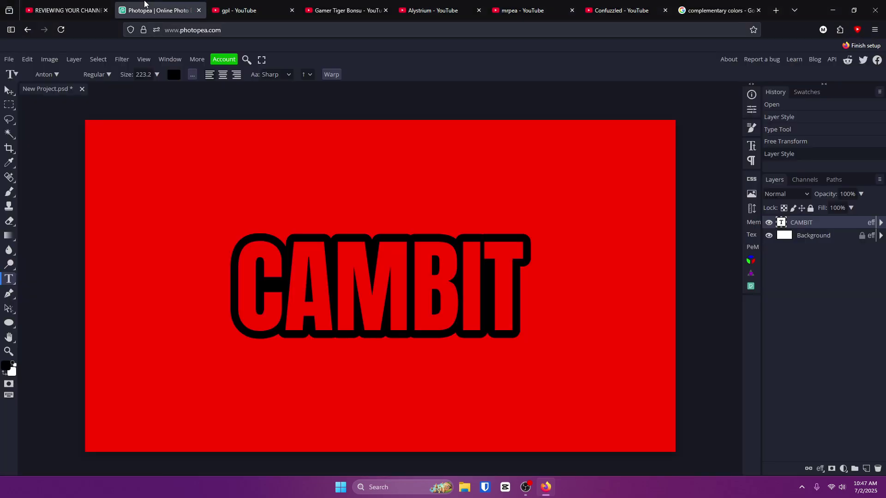
double_click(832, 225)
click(97, 199)
click(171, 239)
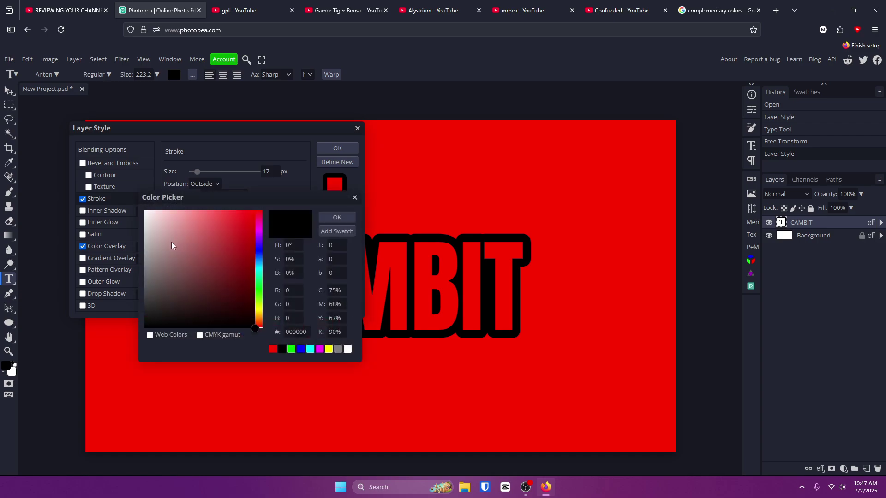
click(144, 212)
click(323, 226)
drag(197, 172, 195, 171)
drag(212, 128, 677, 93)
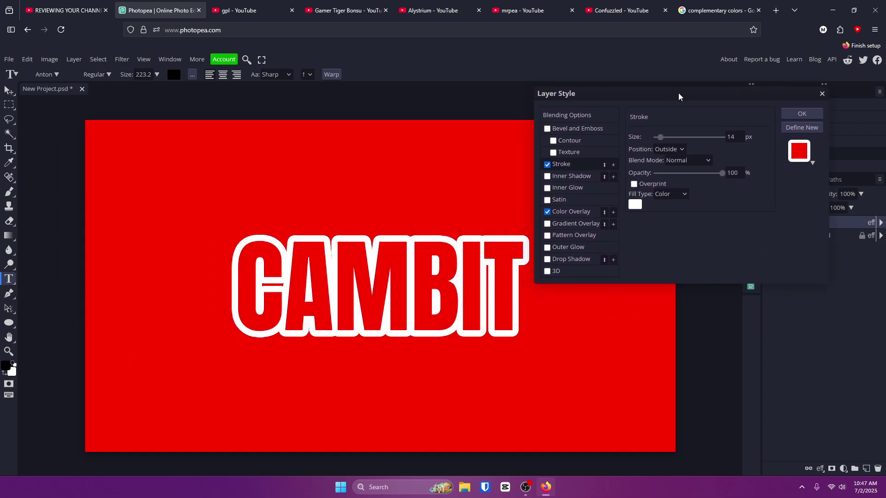
drag(660, 137, 658, 138)
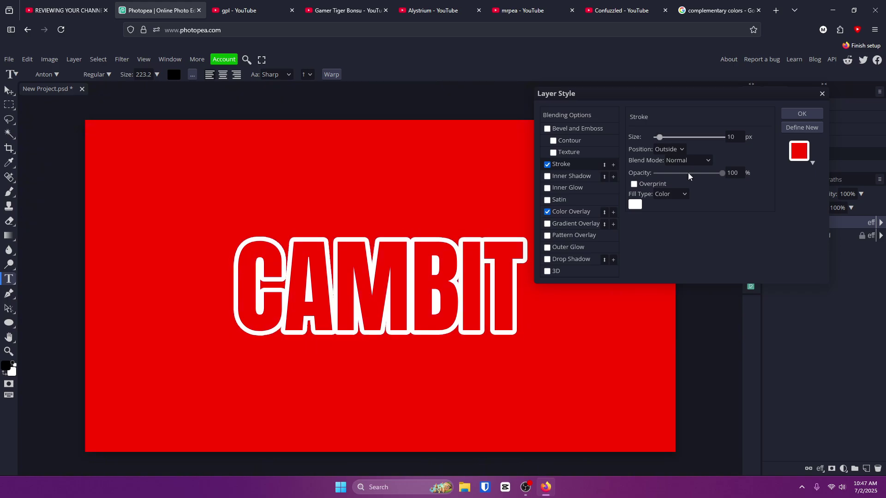
Replace the text's color overlay with a gradient overlay and set its black start stop to dark red 980000
click(548, 212)
click(565, 224)
click(672, 160)
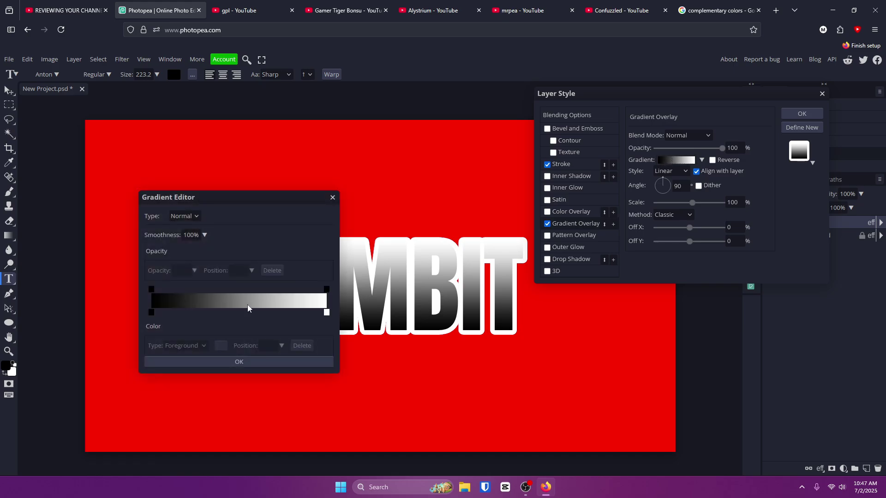
double_click(151, 312)
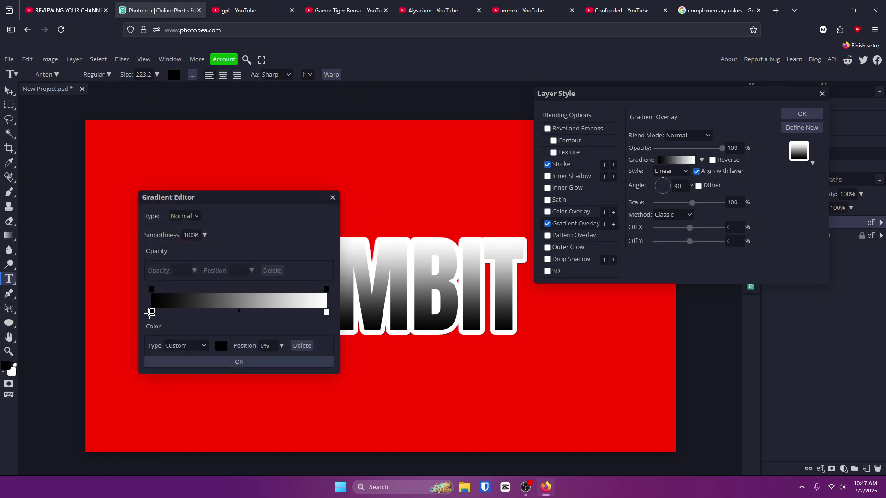
drag(323, 323, 339, 326)
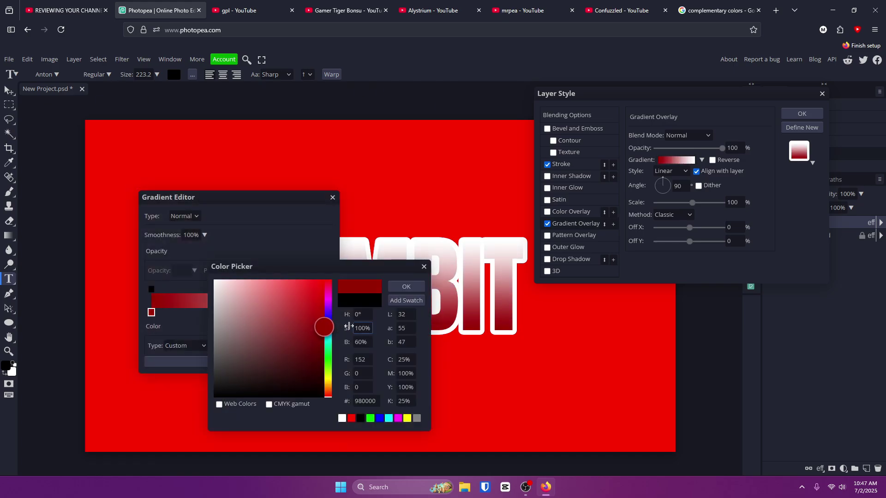
click(415, 287)
Set the gradient's white end stop to bright red, compare the text with the gpl banner, and accept the gradient
double_click(326, 312)
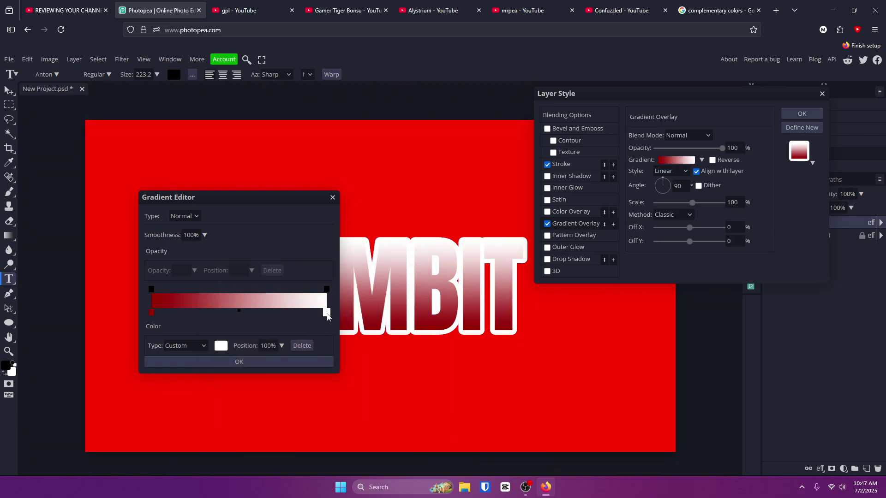
drag(298, 302, 328, 277)
click(410, 289)
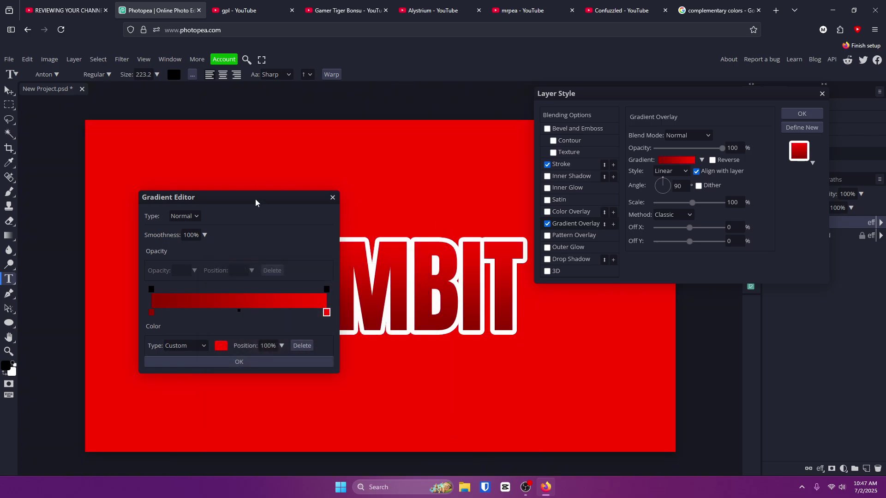
drag(255, 198, 710, 173)
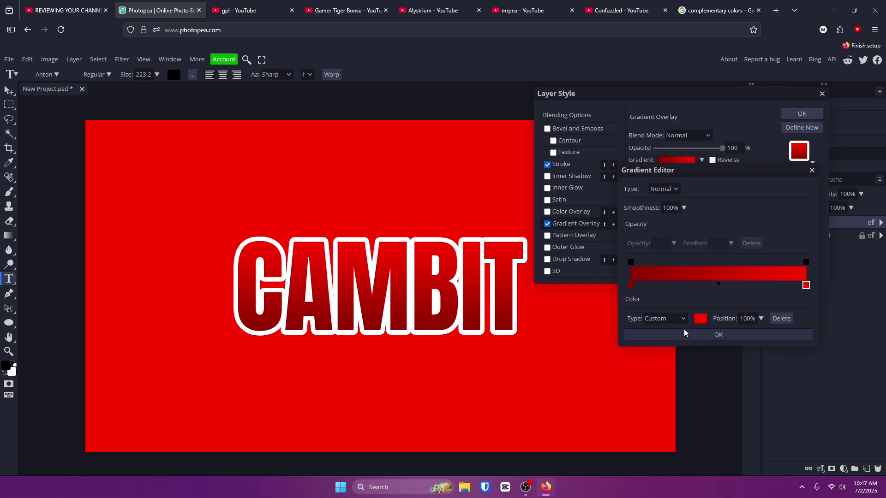
click(240, 10)
click(169, 8)
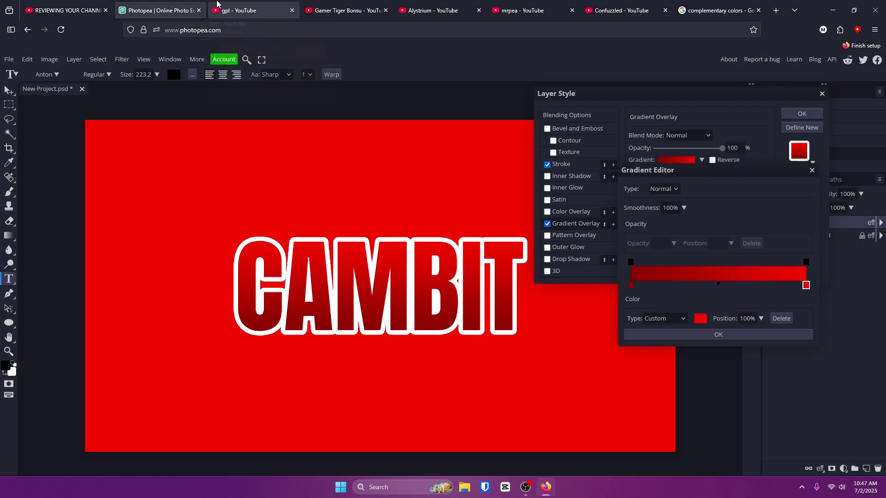
click(723, 334)
Add an inner glow to the CAMBIT text with the Overlay blend mode
drag(645, 95, 627, 92)
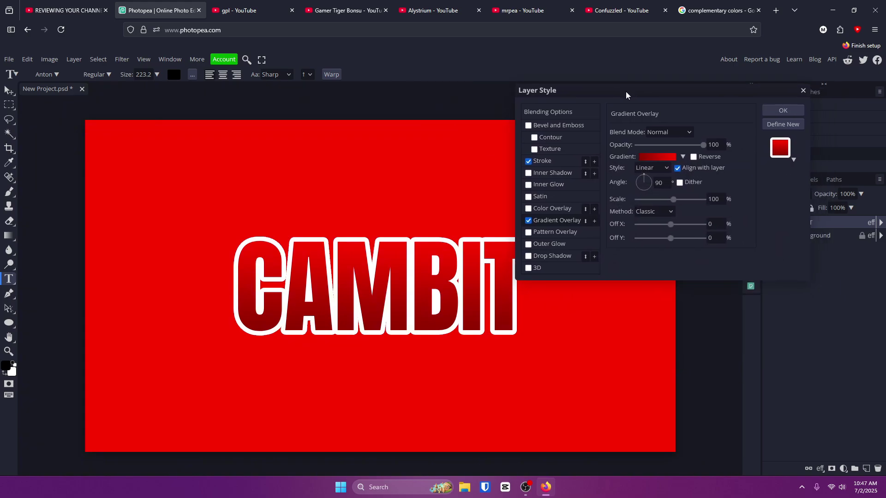
click(529, 186)
click(546, 185)
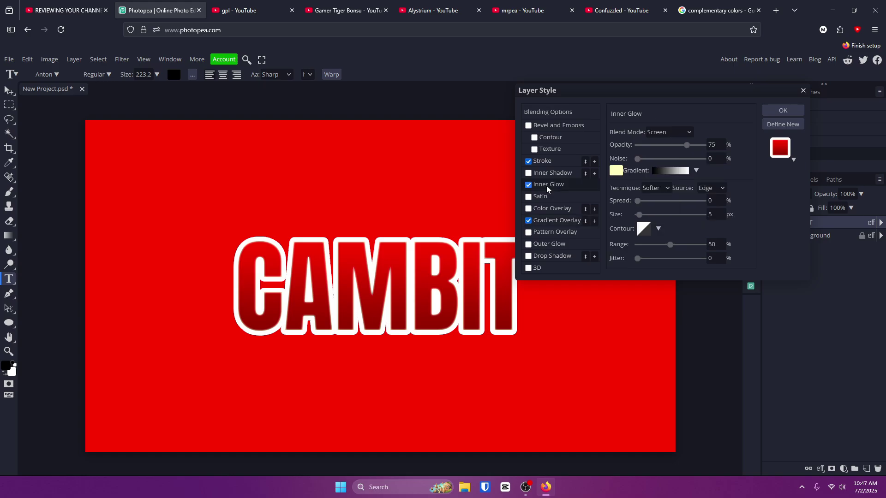
click(656, 134)
click(671, 132)
click(676, 134)
click(670, 323)
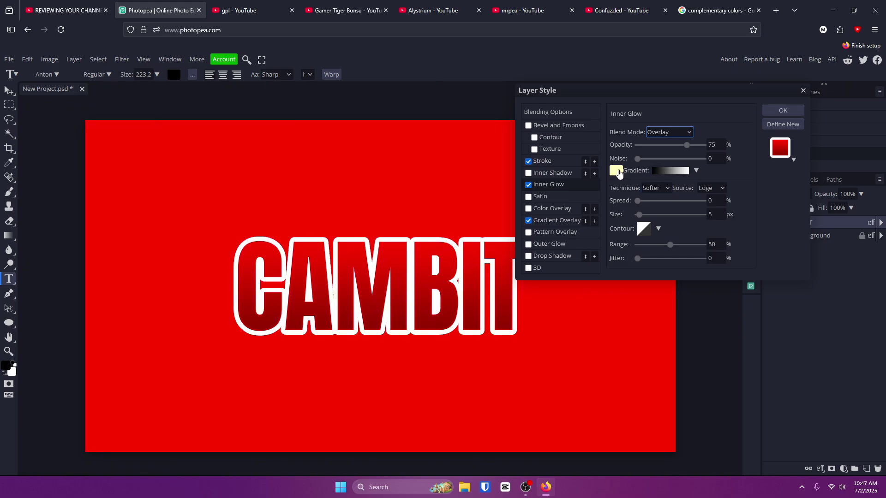
Make the inner glow white with 100% opacity, 7% spread and a size of 19 px, and apply the layer style
click(616, 170)
click(144, 211)
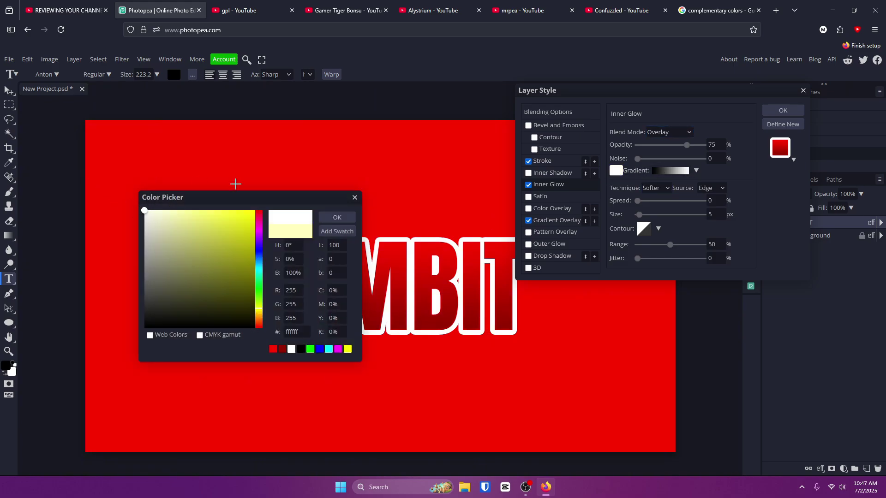
click(337, 218)
drag(690, 146, 704, 145)
drag(638, 202, 643, 216)
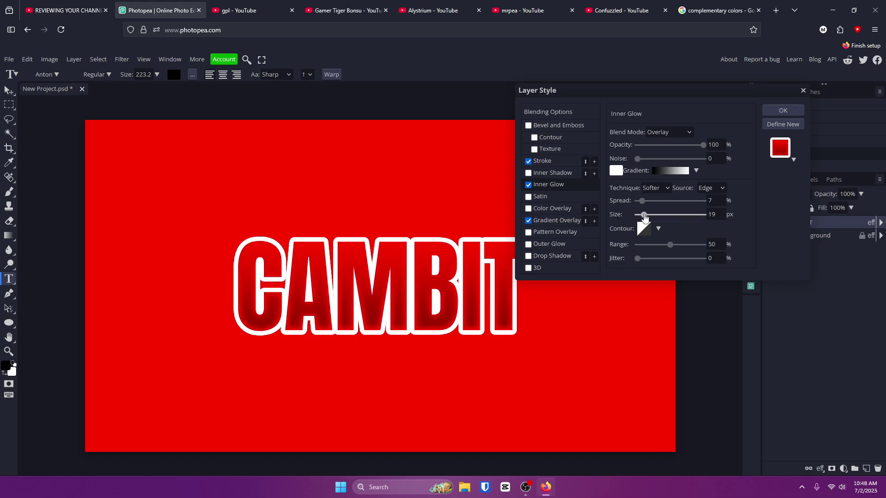
click(783, 111)
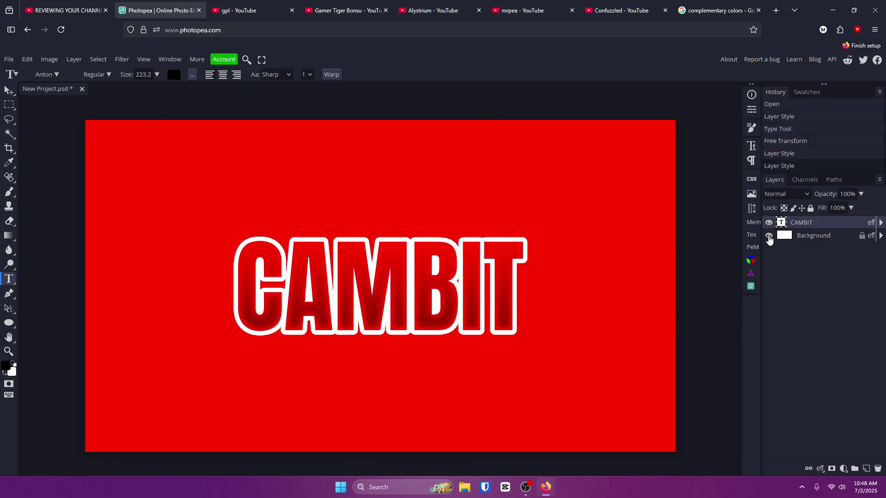
Change the Background layer's color overlay to black
double_click(825, 237)
double_click(843, 239)
click(547, 208)
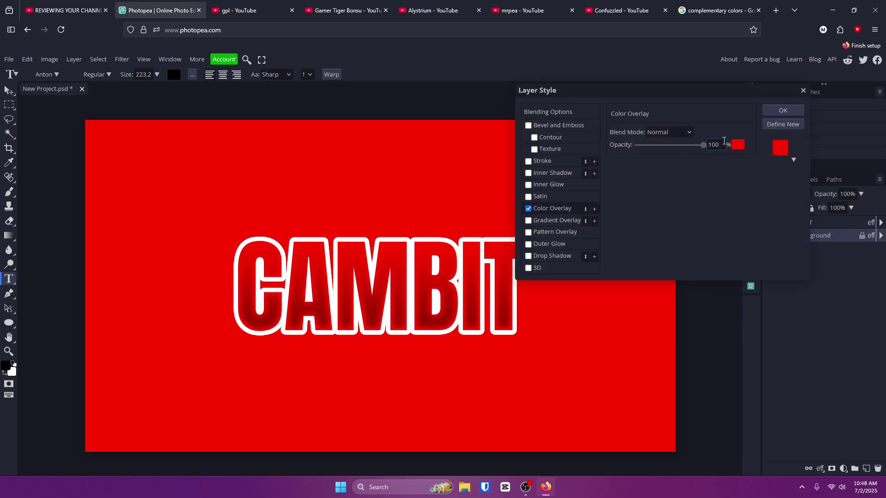
key(Escape)
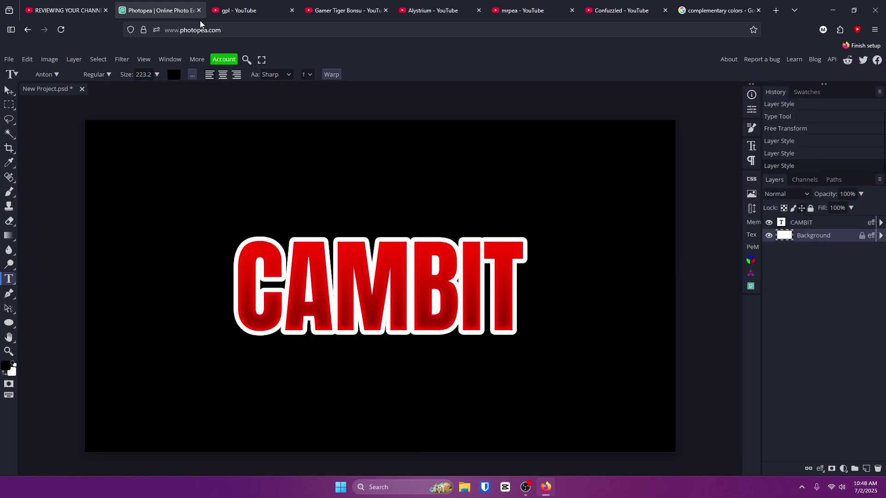
Compare the red CAMBIT text on its black background with the gpl channel's banner
click(256, 6)
click(168, 5)
click(215, 6)
click(187, 4)
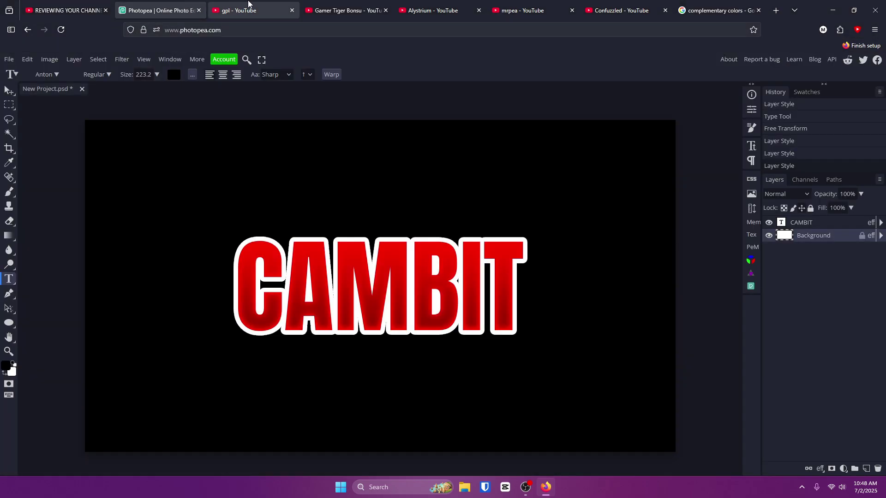
click(210, 5)
click(150, 5)
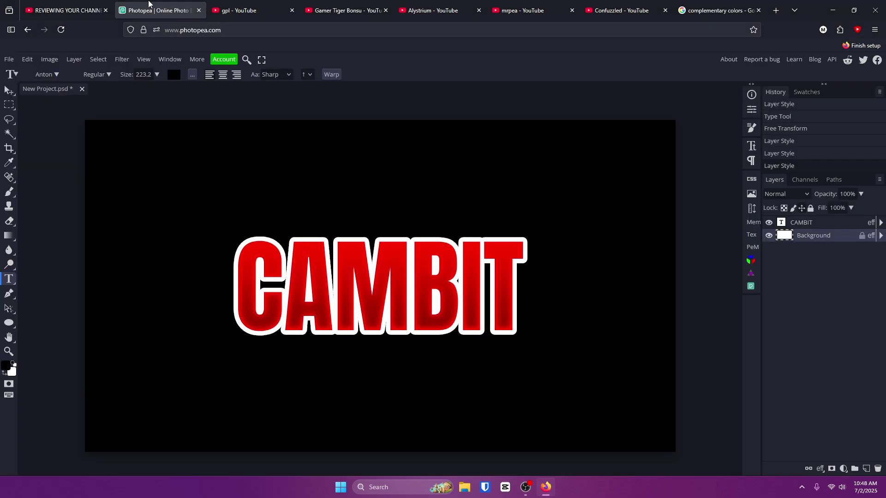
click(216, 8)
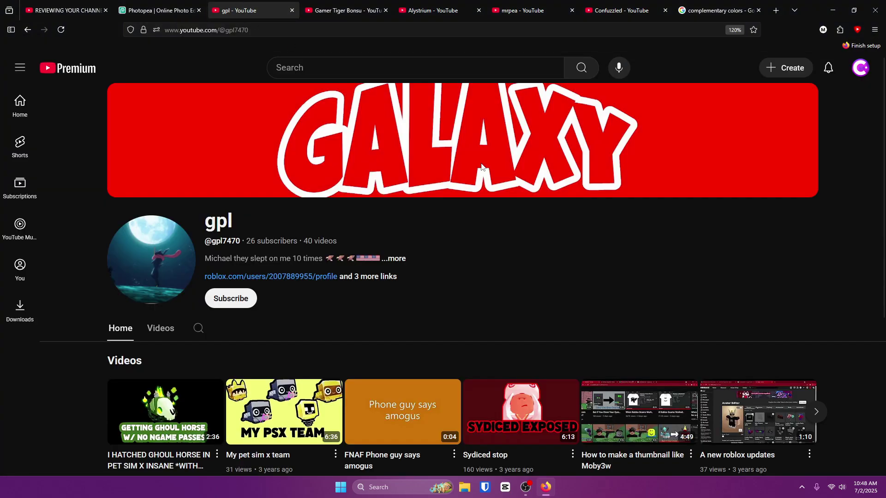
Change the Background layer's color overlay to bright red and apply it
click(153, 5)
double_click(843, 237)
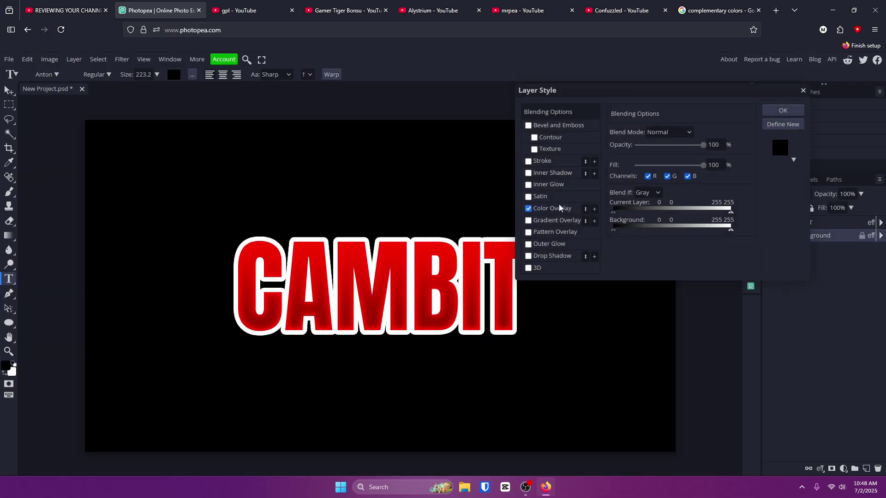
click(527, 209)
click(738, 145)
drag(254, 268, 386, 190)
click(353, 217)
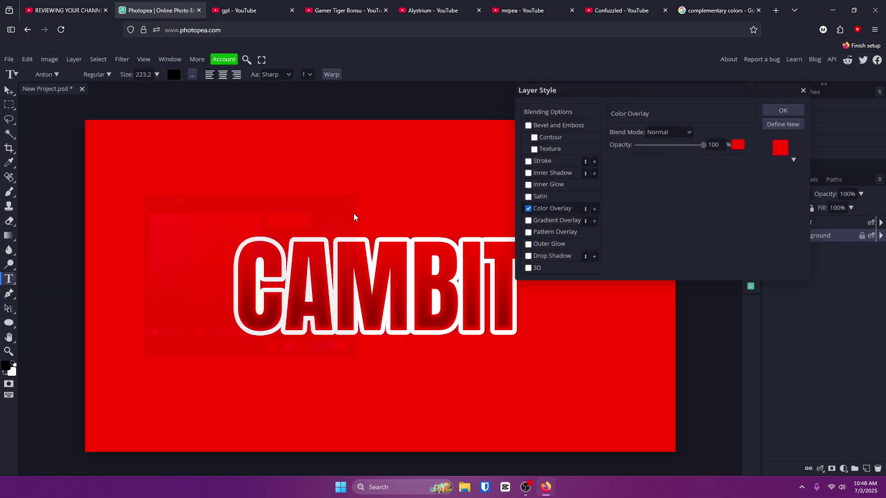
click(783, 111)
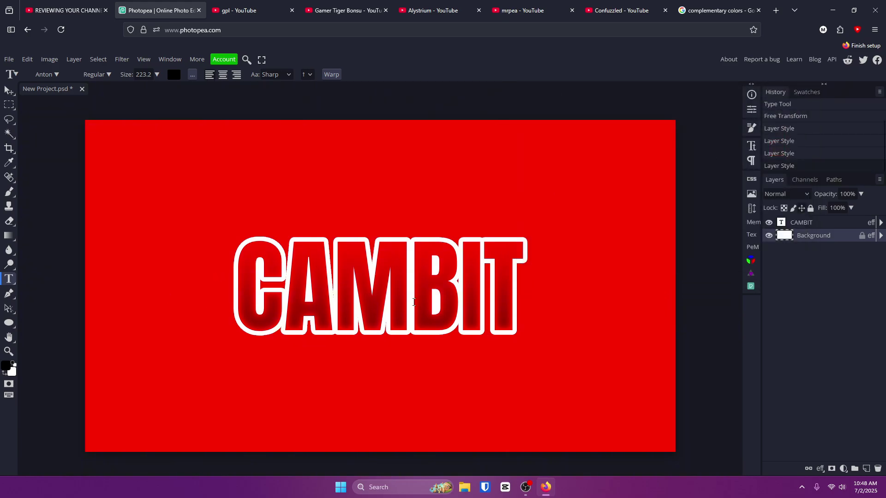
Add a drop shadow to the CAMBIT text with a 90° angle, 40 px distance, 4% spread and 26 px size
double_click(838, 225)
click(536, 257)
double_click(666, 162)
text(90)
key(Return)
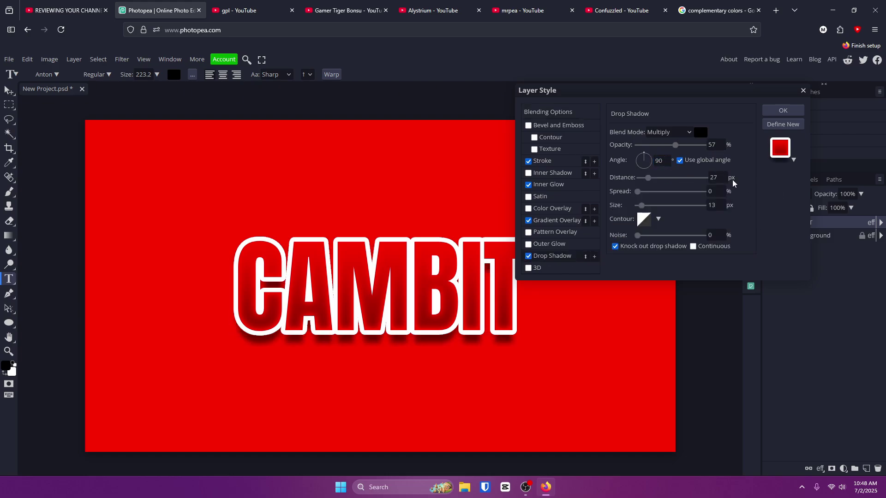
mouse_move(648, 179)
mouse_down()
mouse_move(647, 209)
mouse_move(652, 178)
mouse_up()
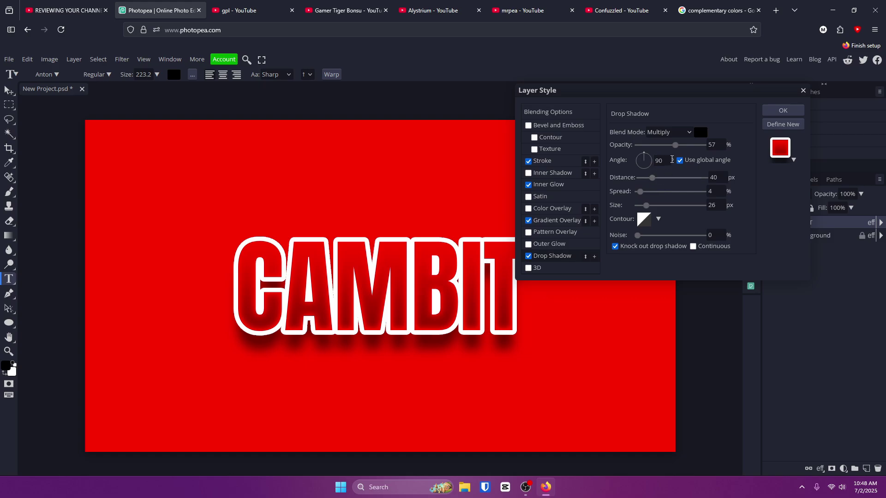
drag(658, 147, 642, 157)
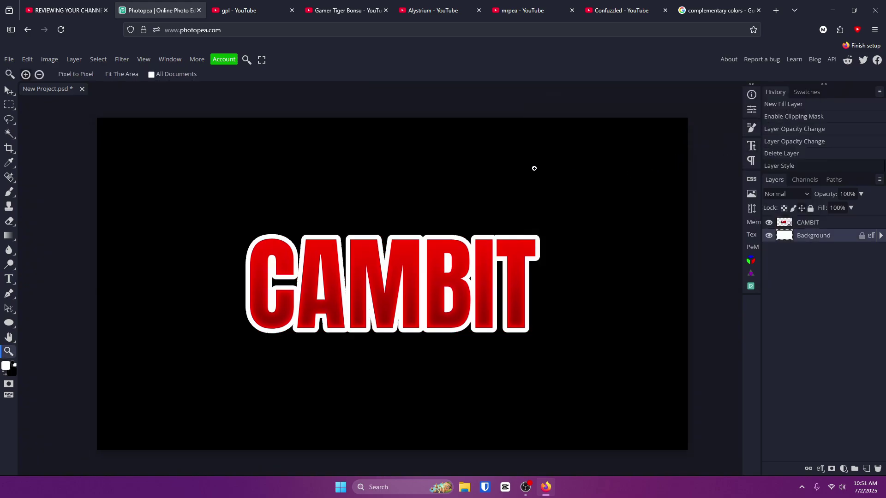
Check the black-background CAMBIT version against the gpl banner, view its layer style settings, and move on to the Gamer Tiger Bonsu channel
click(245, 10)
click(187, 4)
click(244, 10)
click(157, 10)
double_click(826, 223)
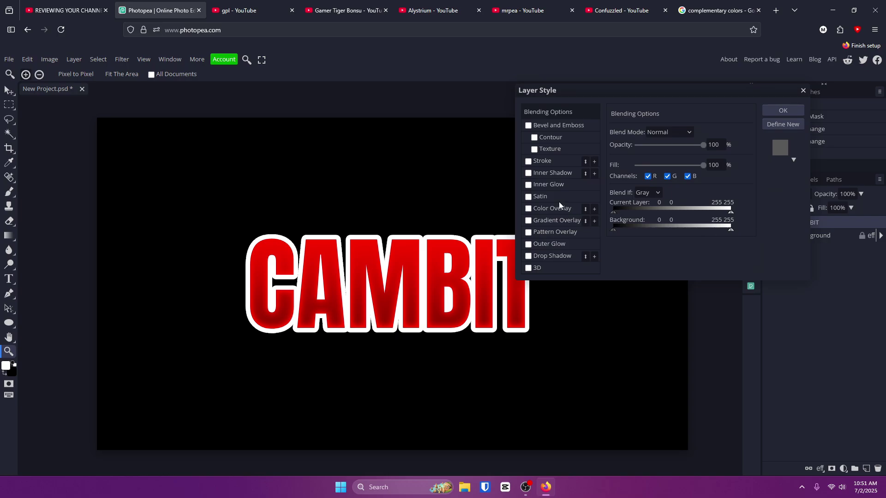
click(244, 10)
click(291, 10)
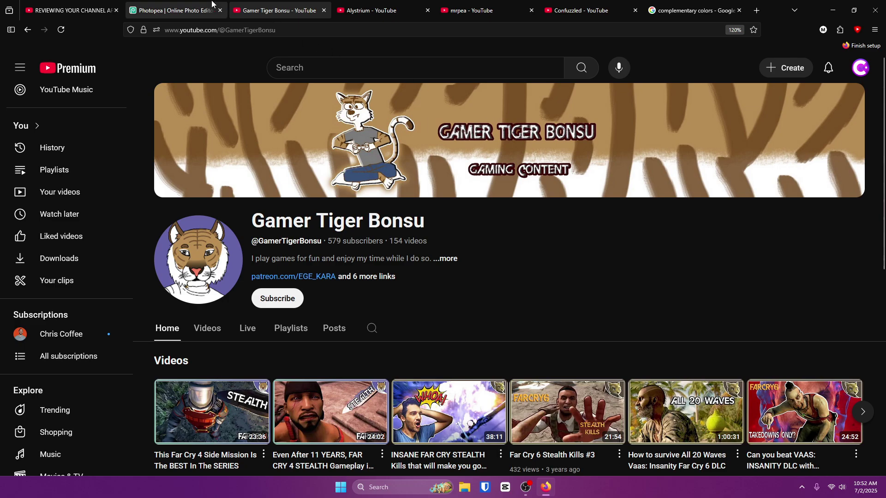
Add a text layer reading GAMER to the red canvas in Photopea
click(173, 10)
click(12, 285)
click(395, 298)
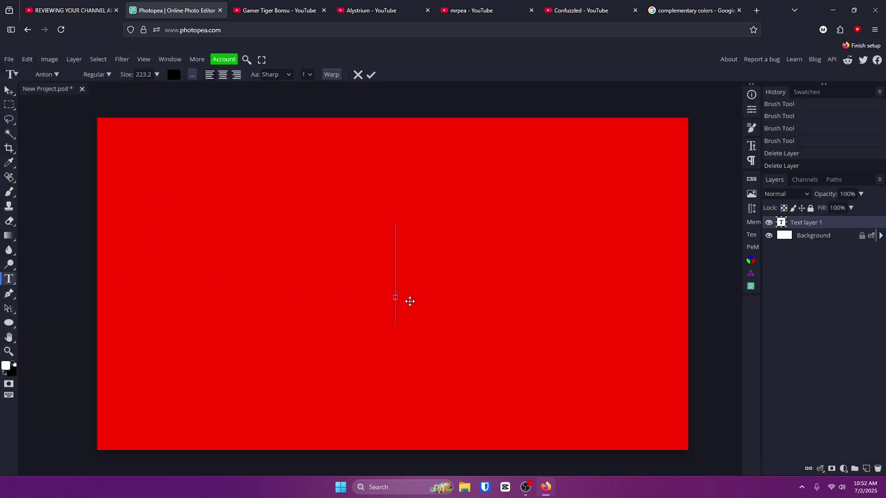
text(GAMER)
Set the GAMER text's font to Edo, commit the text, and move it to the centre of the canvas
key(ctrl+a)
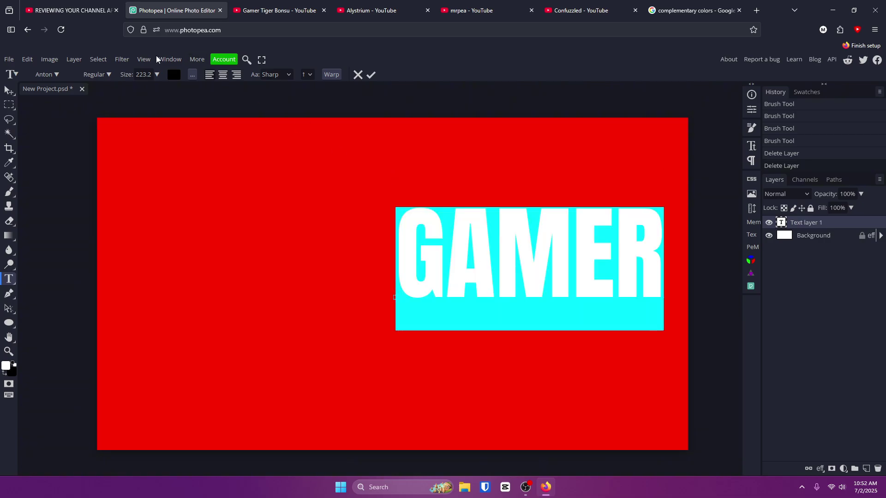
click(48, 74)
click(73, 138)
text(edo)
click(115, 152)
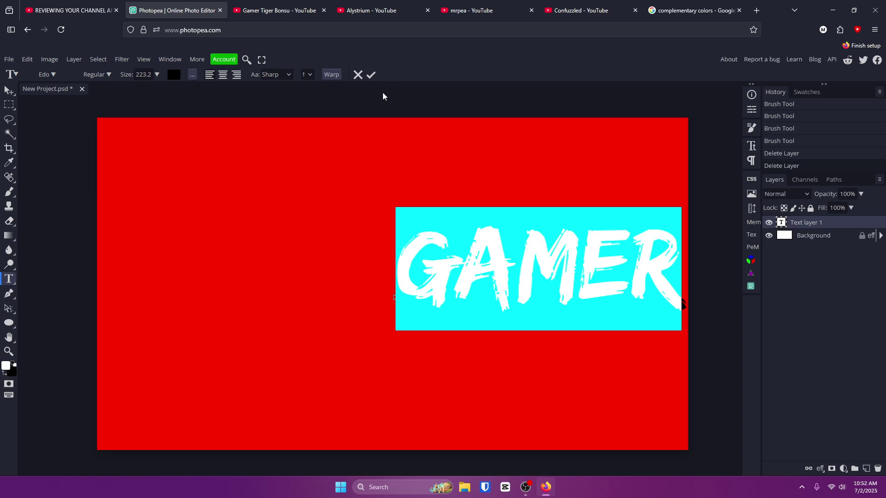
click(371, 75)
click(9, 90)
drag(517, 268, 419, 286)
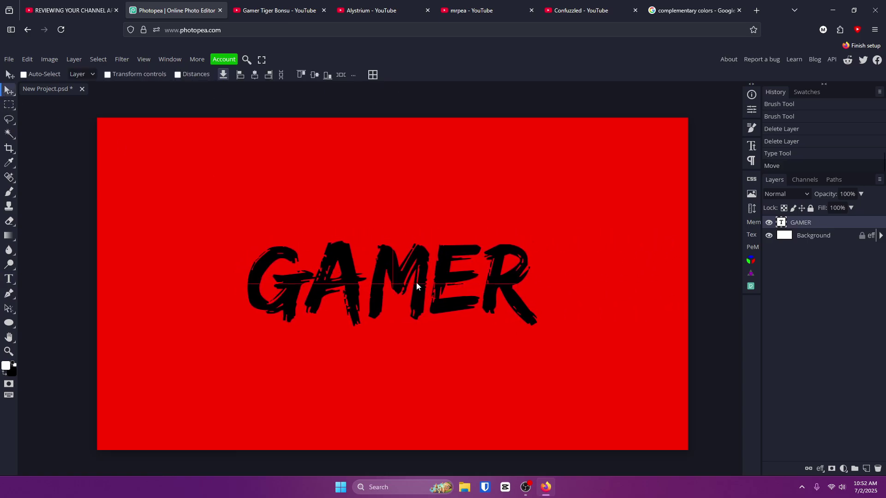
Review the Gamer Tiger Bonsu banner's lettering and give the GAMER text a white color overlay
key(ctrl+Tab)
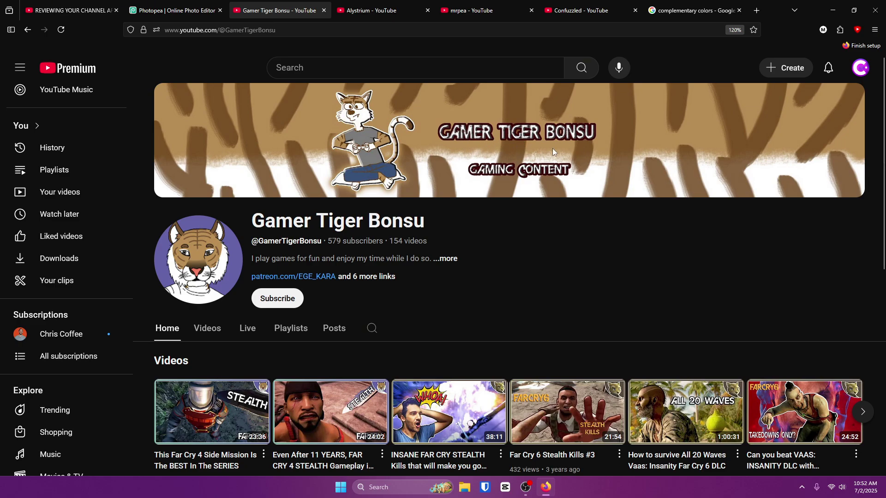
click(140, 3)
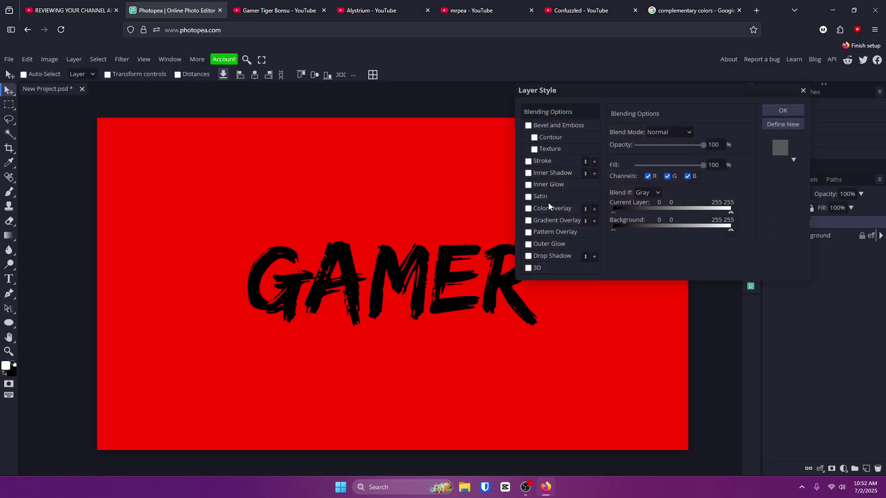
click(548, 207)
click(737, 144)
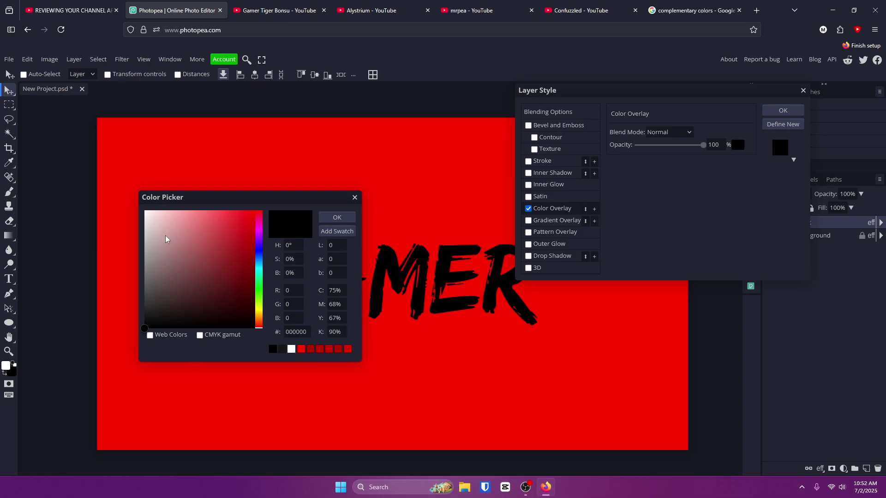
click(143, 208)
click(334, 271)
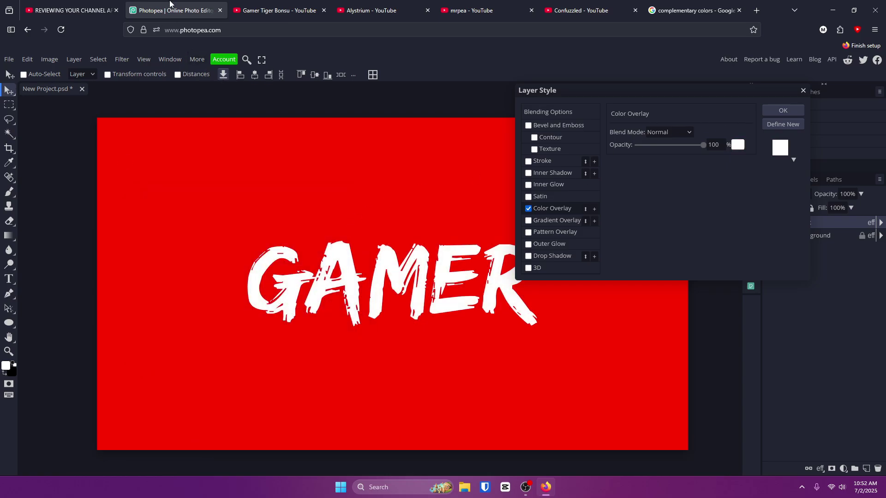
Try Bevel and Emboss and a black inner shadow on the white GAMER text
click(233, 6)
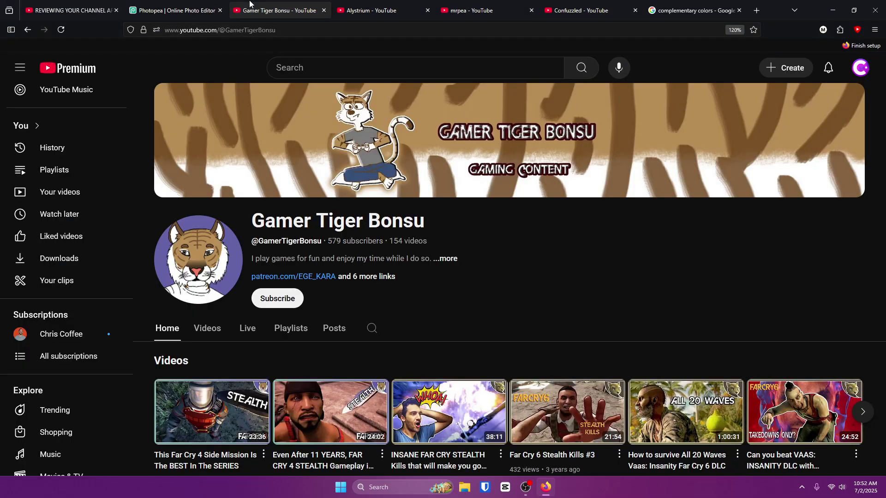
click(144, 5)
click(529, 125)
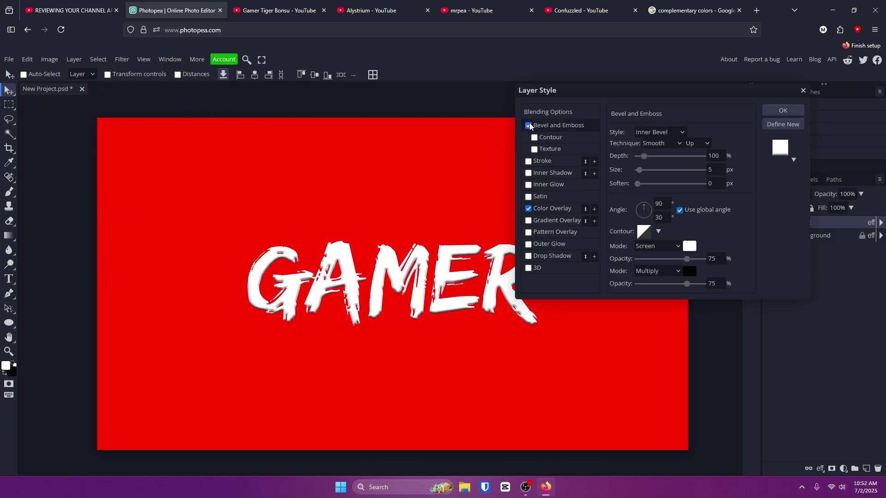
click(528, 173)
click(552, 173)
click(700, 132)
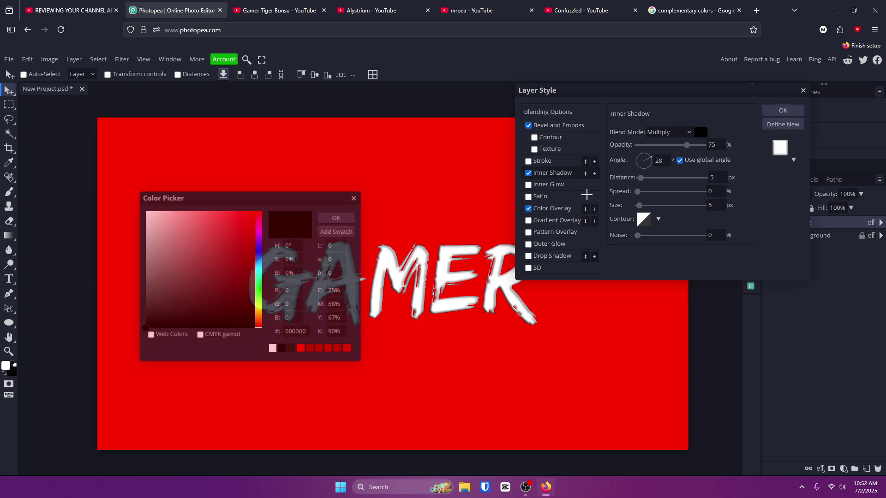
click(336, 218)
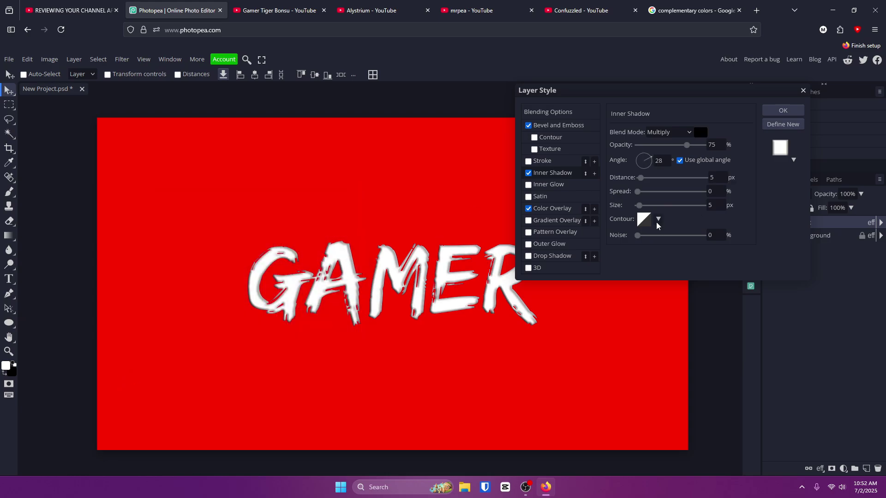
Check the Gamer Tiger Bonsu lettering again and enable Satin on the GAMER text with 15% opacity
click(280, 10)
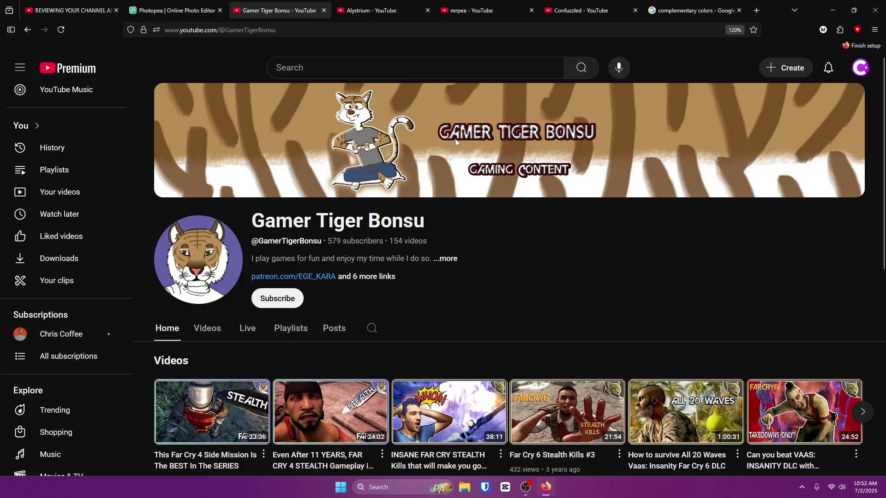
key(ctrl+shift+Tab)
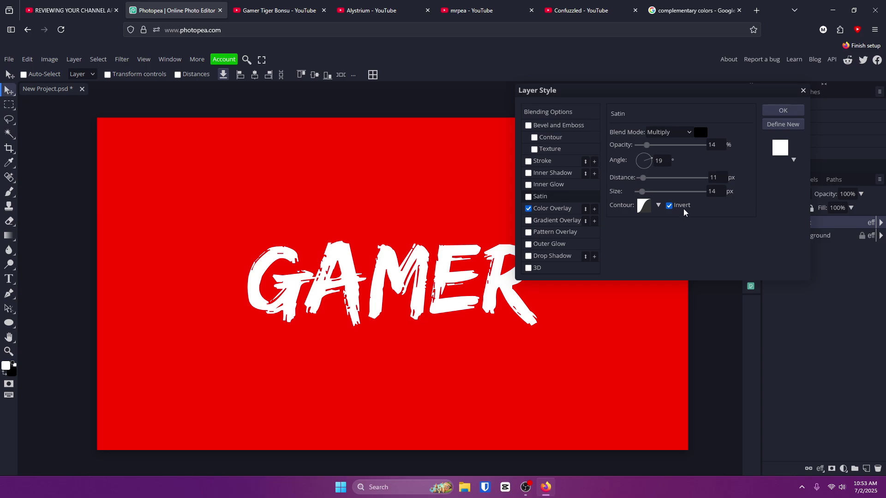
click(529, 196)
mouse_move(647, 145)
mouse_down()
mouse_move(671, 145)
mouse_move(648, 149)
mouse_up()
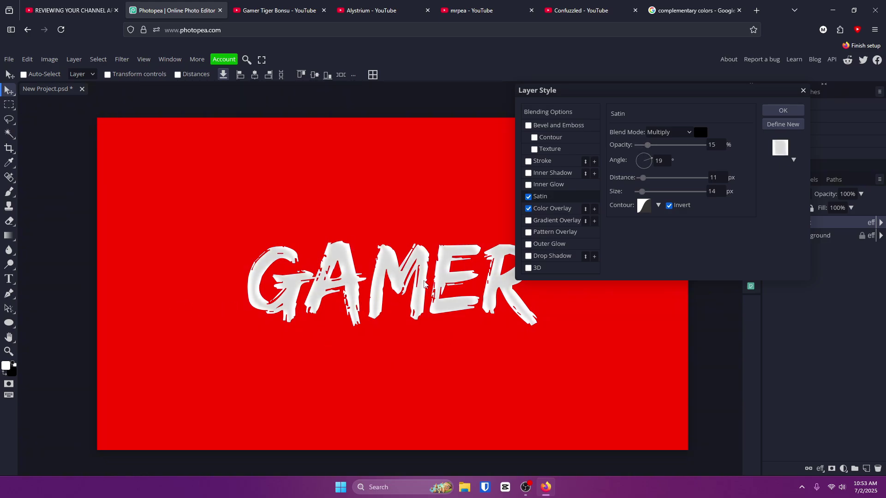
Add a black 7 px outside stroke to the GAMER text and apply the layer style
click(536, 162)
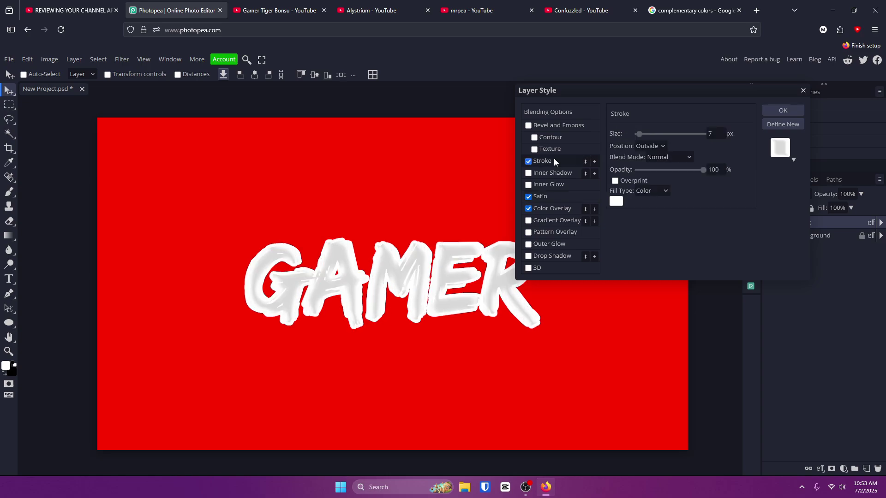
click(616, 201)
drag(205, 266, 59, 475)
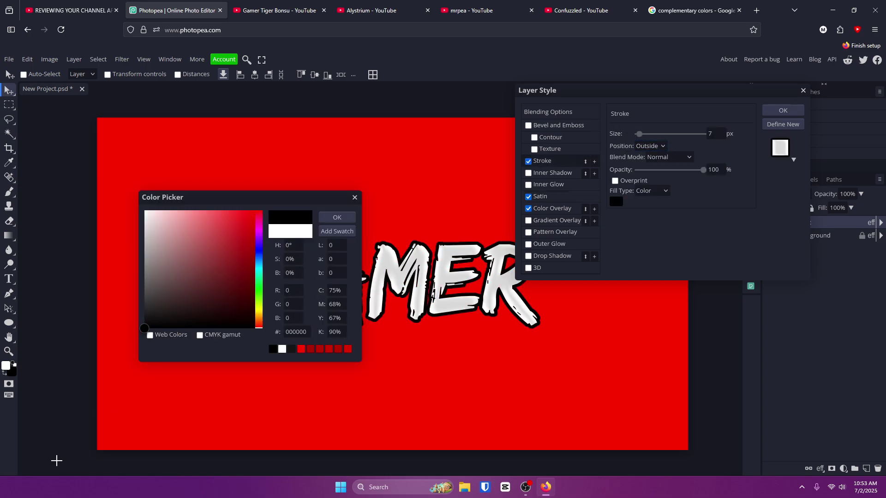
click(337, 217)
click(778, 110)
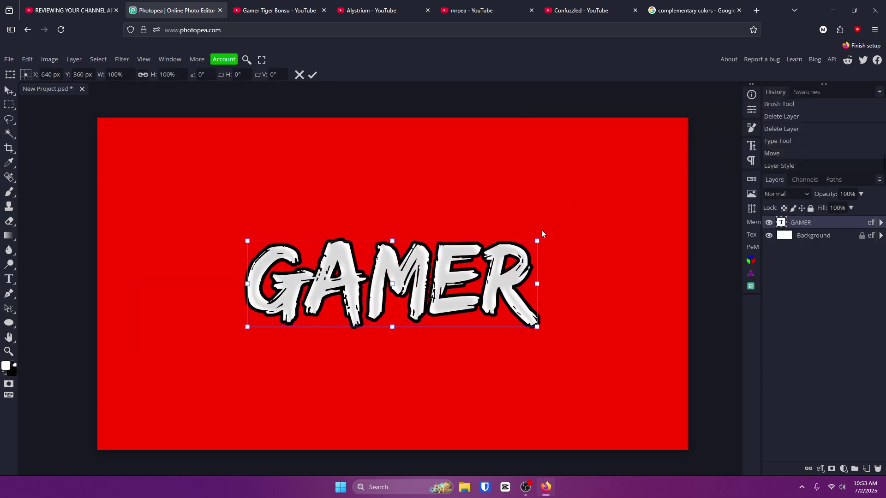
Scale the GAMER text down to roughly a quarter of its size and try an inner shadow together with the stroke
drag(541, 284, 406, 294)
click(313, 75)
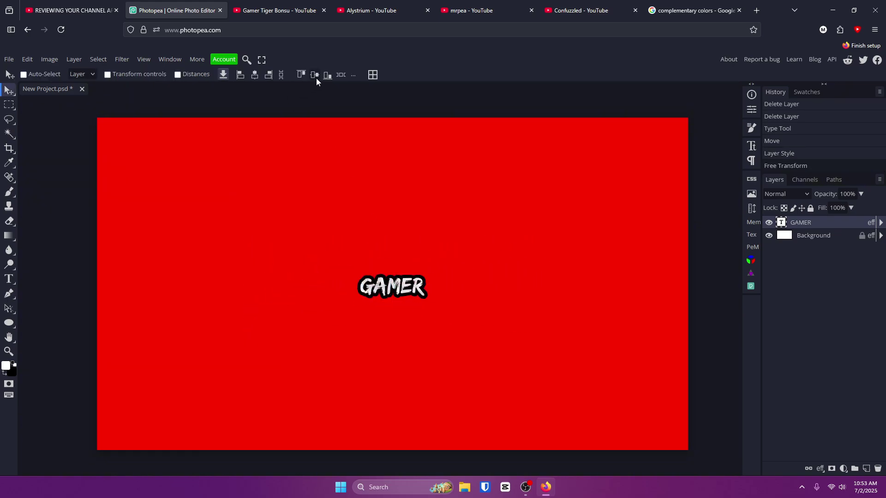
double_click(830, 223)
click(529, 162)
click(529, 173)
click(529, 185)
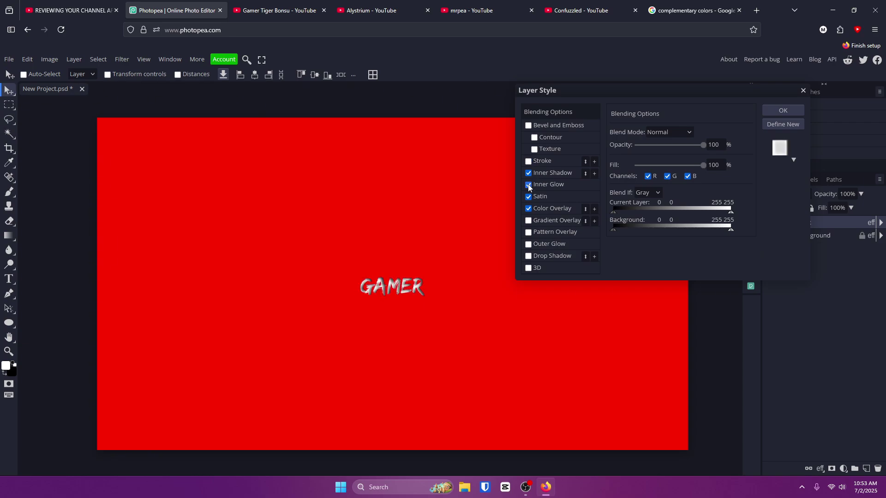
click(528, 185)
click(529, 161)
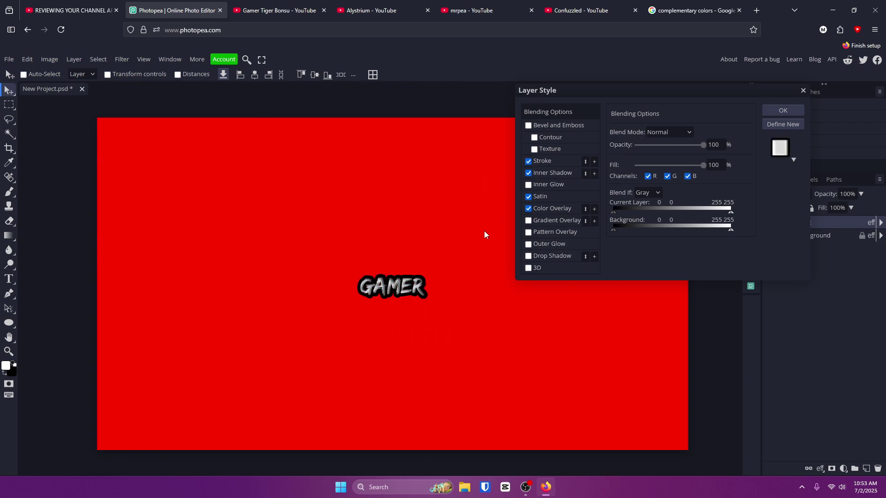
Compare the small GAMER text with the Gamer Tiger Bonsu banner, and revert to the history state before the resize
click(238, 13)
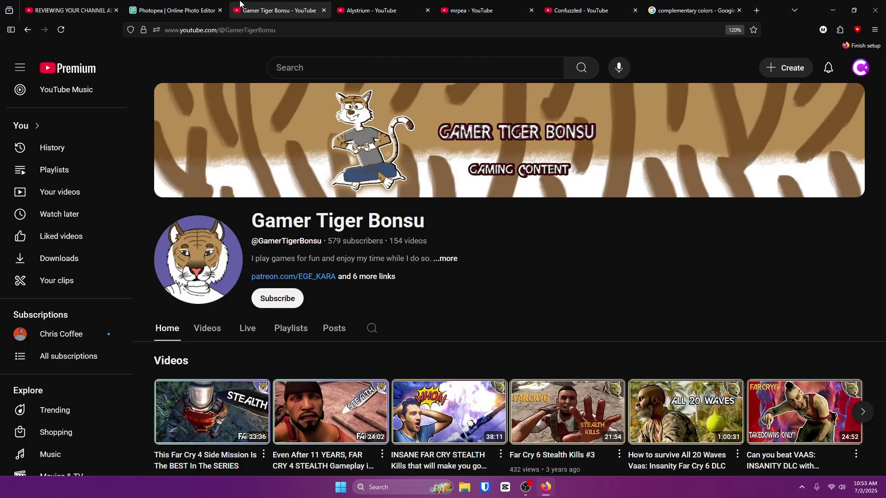
click(173, 10)
click(783, 110)
click(801, 154)
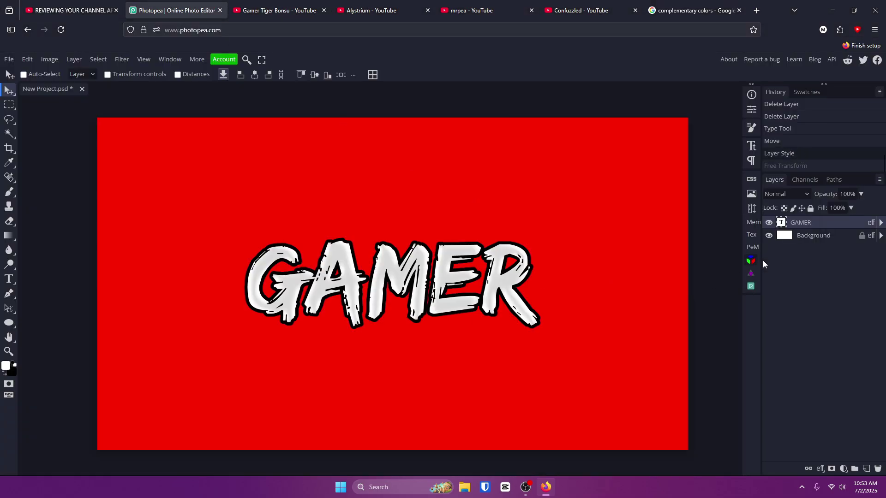
Reopen the GAMER text's stroke settings and compare the outlined lettering with the Gamer Tiger Bonsu banner on YouTube
double_click(833, 225)
click(544, 161)
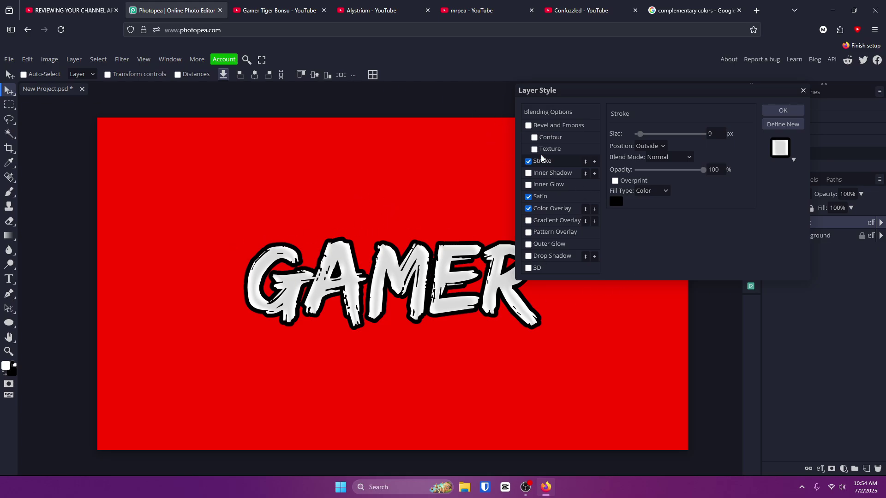
key(ctrl+Tab)
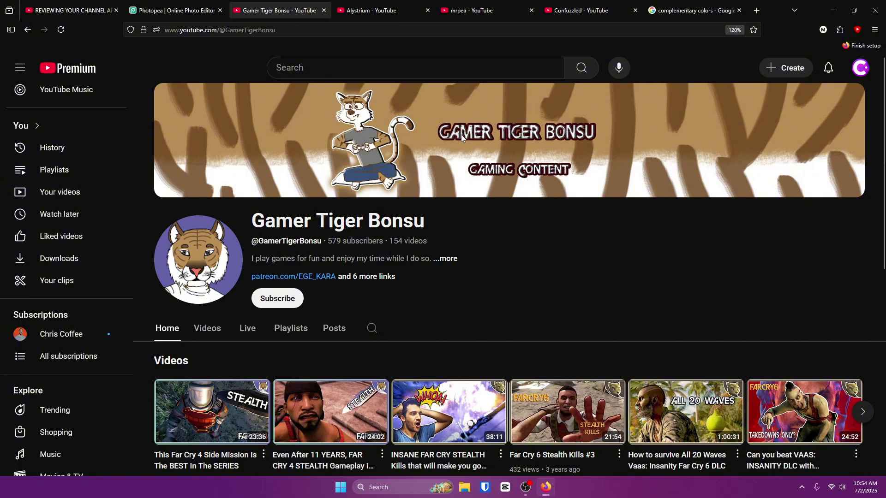
key(ctrl+shift+Tab)
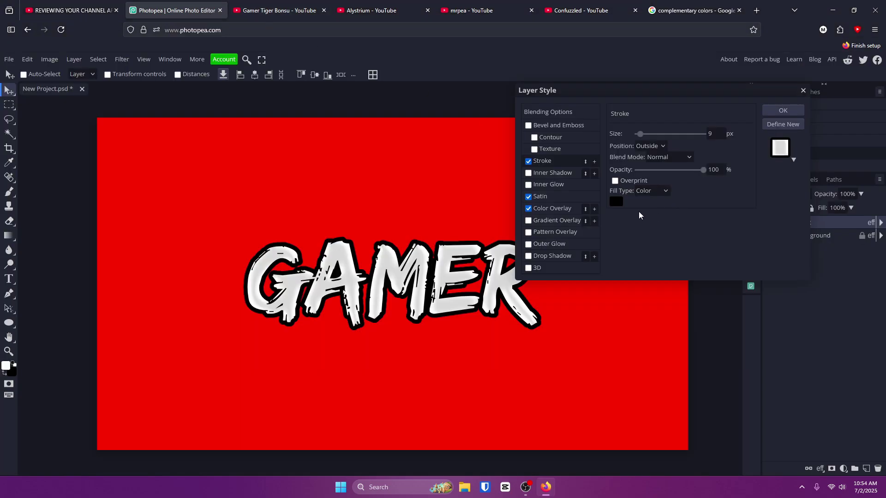
Turn off the stroke on the GAMER text and try Bevel and Emboss on the lettering
click(533, 162)
click(529, 126)
click(539, 128)
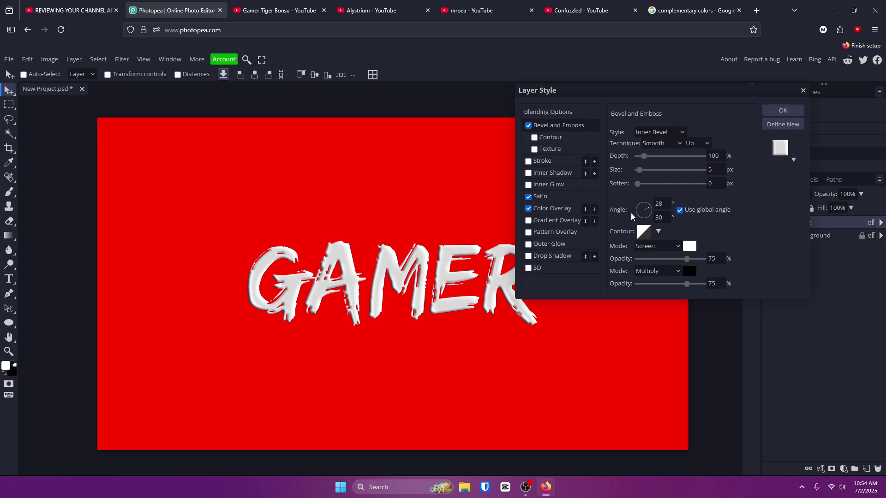
click(531, 129)
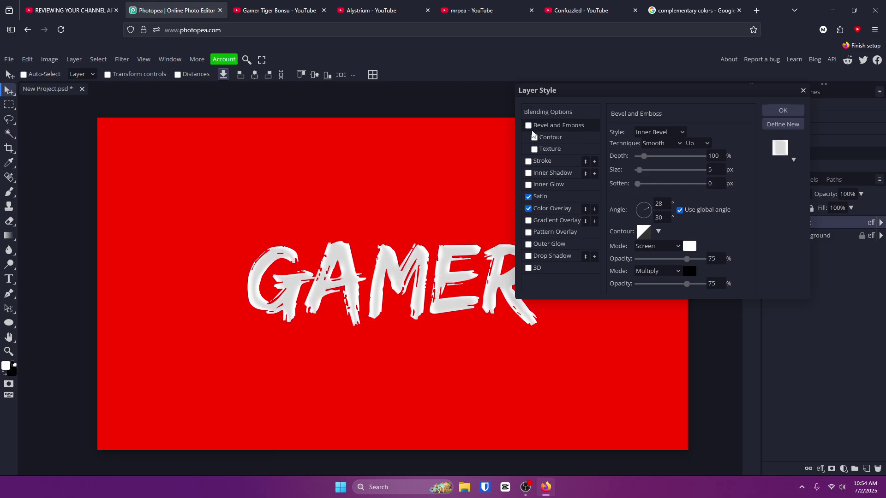
Close the Gamer Tiger Bonsu channel page, review the Alystrium banner with the YouTube sidebar collapsed, and return to Photopea
key(ctrl+Tab)
key(ctrl+w)
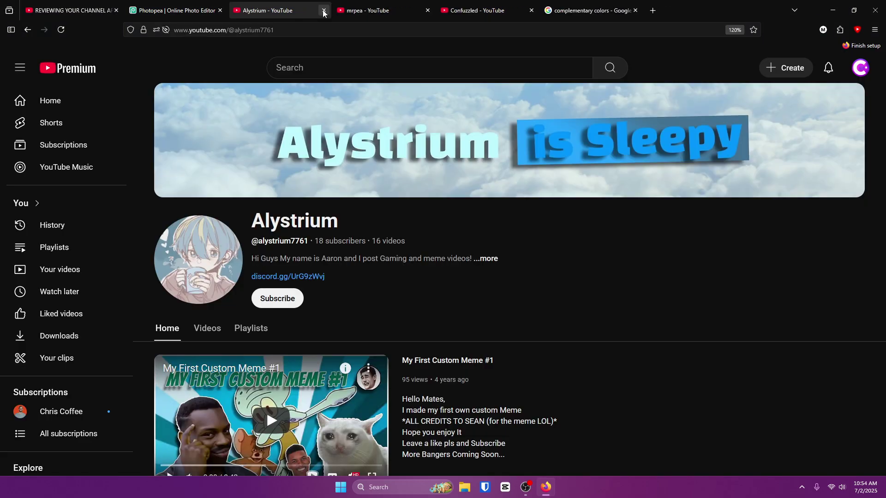
click(20, 68)
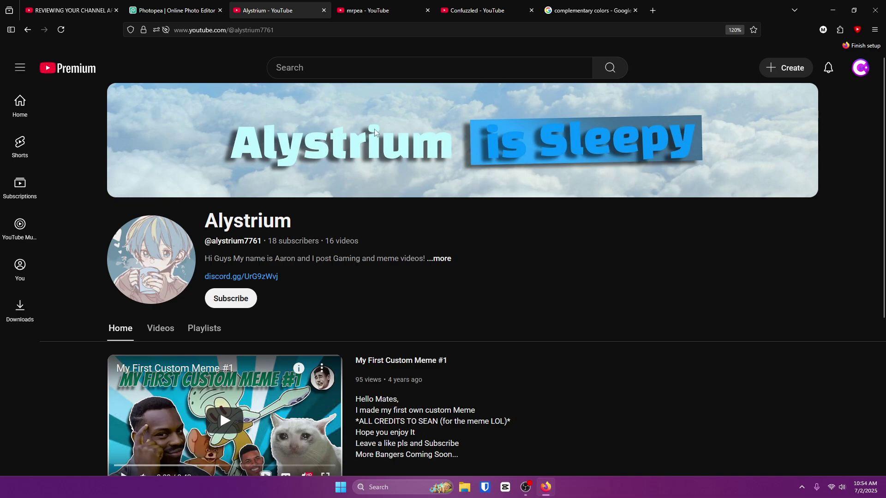
click(173, 10)
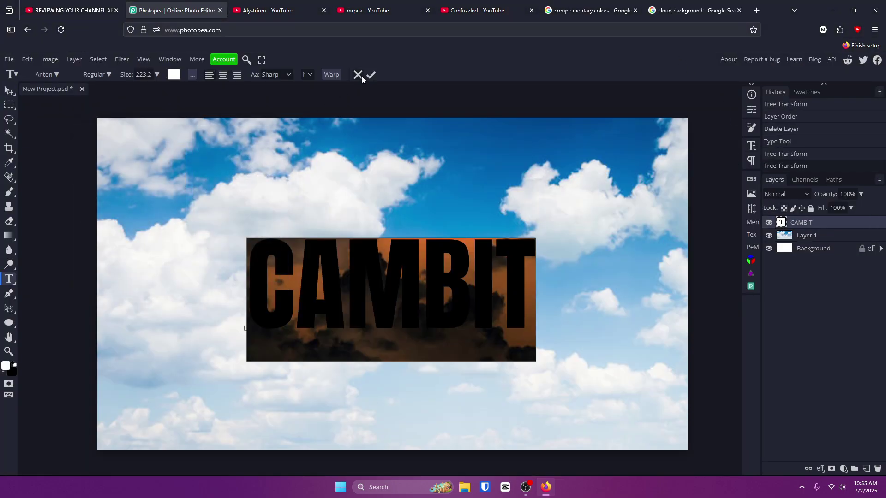
Commit the white CAMBIT text edit and reposition the text slightly at the center of the cloud canvas
click(363, 75)
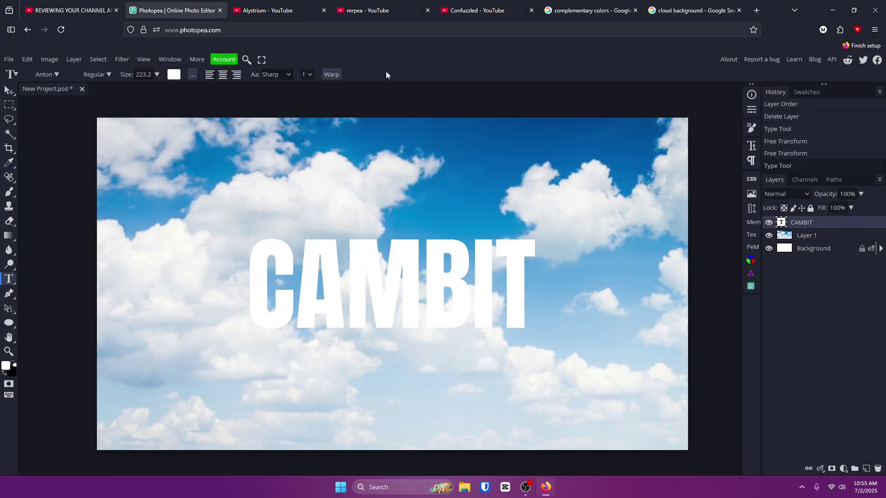
click(9, 90)
drag(434, 309, 455, 278)
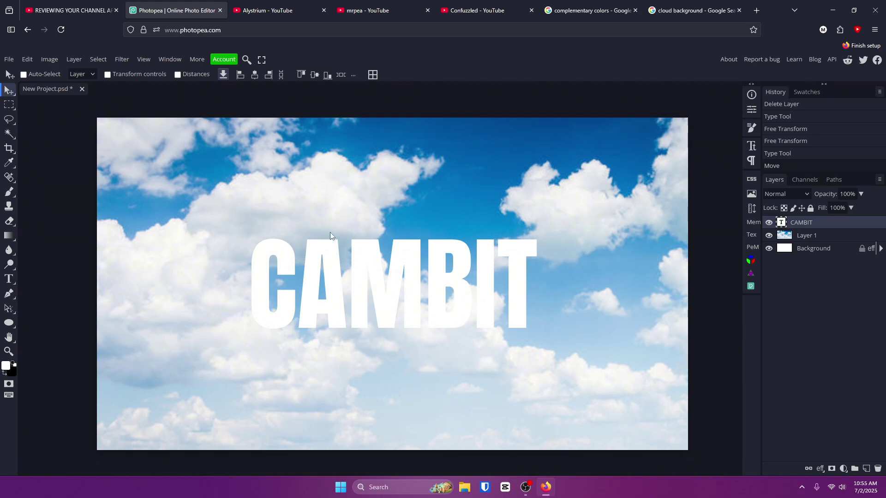
Try a default drop shadow on the CAMBIT text, comparing it on and off, and close the layer style with it disabled
double_click(830, 223)
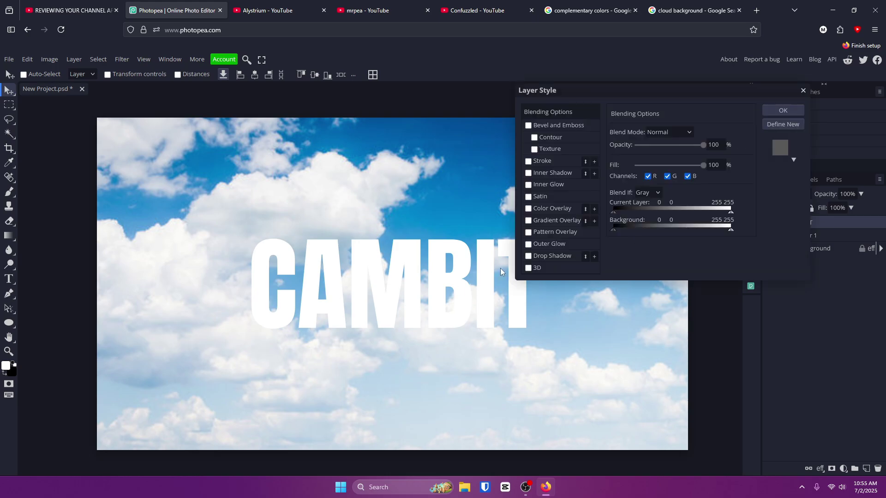
click(529, 256)
click(529, 257)
click(528, 256)
click(529, 256)
click(783, 112)
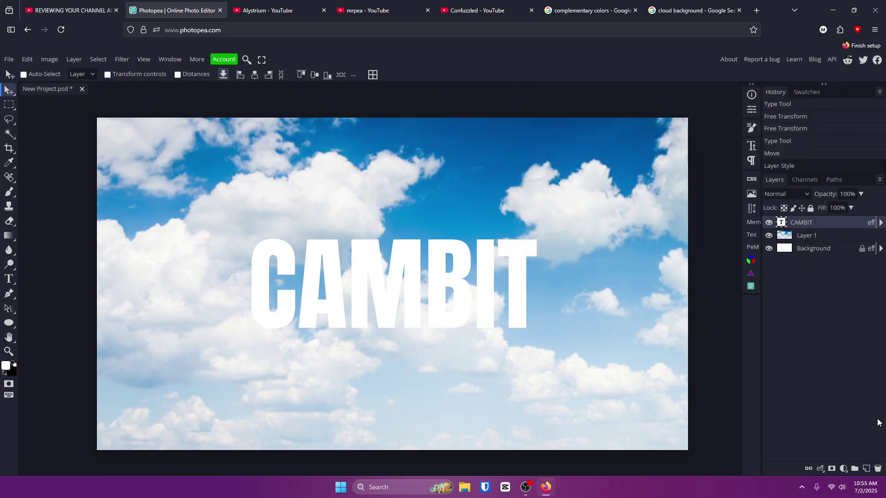
Add a new layer directly beneath the CAMBIT text and set up the Brush with black as the foreground color
click(866, 469)
drag(810, 223, 813, 242)
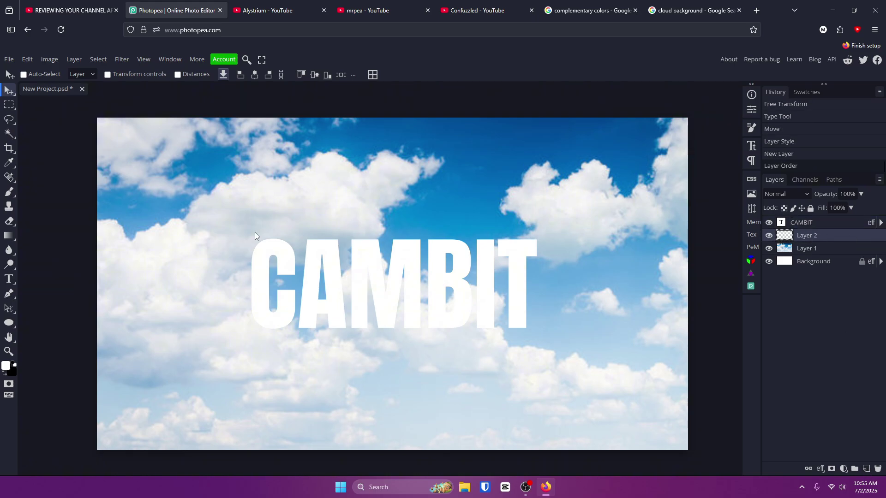
click(13, 194)
click(4, 370)
click(6, 367)
click(267, 148)
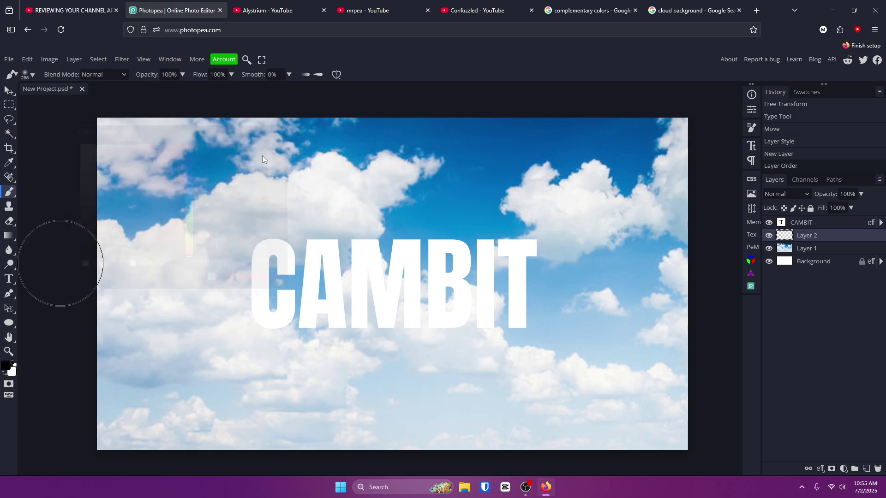
Paint a soft black shadow behind the whole CAMBIT word and lower the shadow layer's opacity to 23%
click(257, 267)
mouse_move(263, 207)
mouse_down()
mouse_move(310, 223)
mouse_move(257, 187)
mouse_move(274, 191)
mouse_move(292, 215)
mouse_move(259, 186)
mouse_move(292, 245)
mouse_move(278, 138)
mouse_move(274, 299)
mouse_move(260, 165)
mouse_move(274, 53)
mouse_move(313, 200)
mouse_move(303, 376)
mouse_move(288, 336)
mouse_move(187, 308)
mouse_move(336, 297)
mouse_move(336, 275)
mouse_move(383, 259)
mouse_move(309, 242)
mouse_move(273, 247)
mouse_move(220, 199)
mouse_move(255, 81)
mouse_up()
click(257, 266)
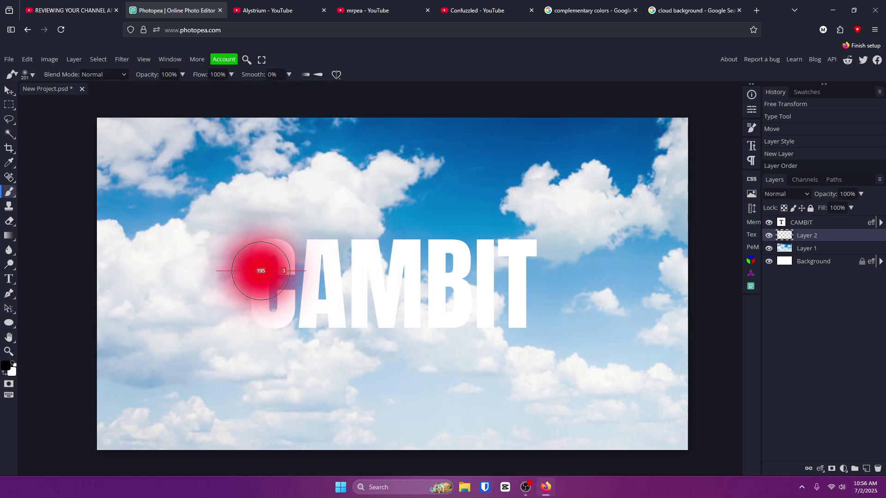
mouse_move(268, 270)
mouse_down()
mouse_move(491, 266)
mouse_move(509, 272)
mouse_move(514, 290)
mouse_move(481, 301)
mouse_move(247, 307)
mouse_up()
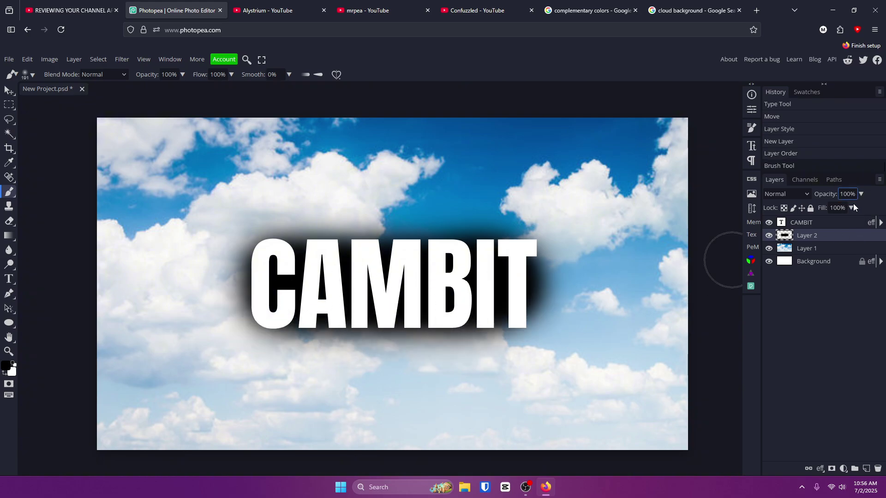
click(862, 194)
drag(861, 209, 827, 211)
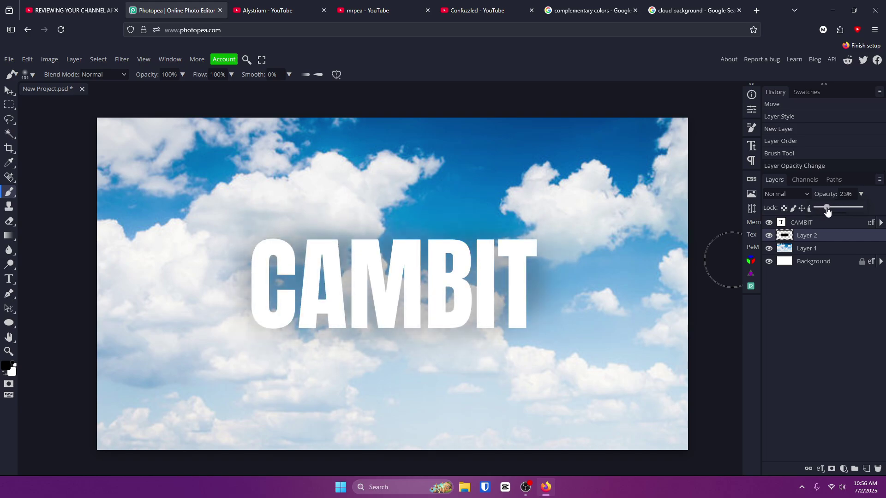
Try softening the cloud image layer around the text with a 225 px Blur tool, raising its strength to 100%
click(804, 249)
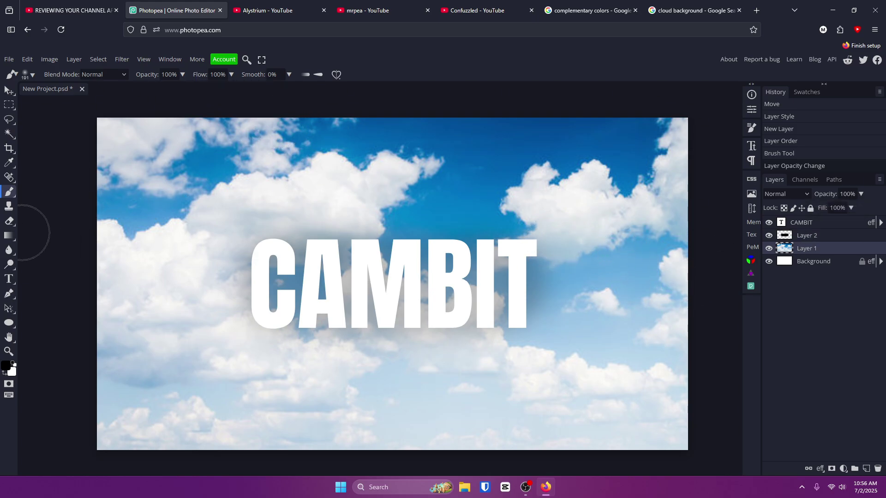
click(9, 249)
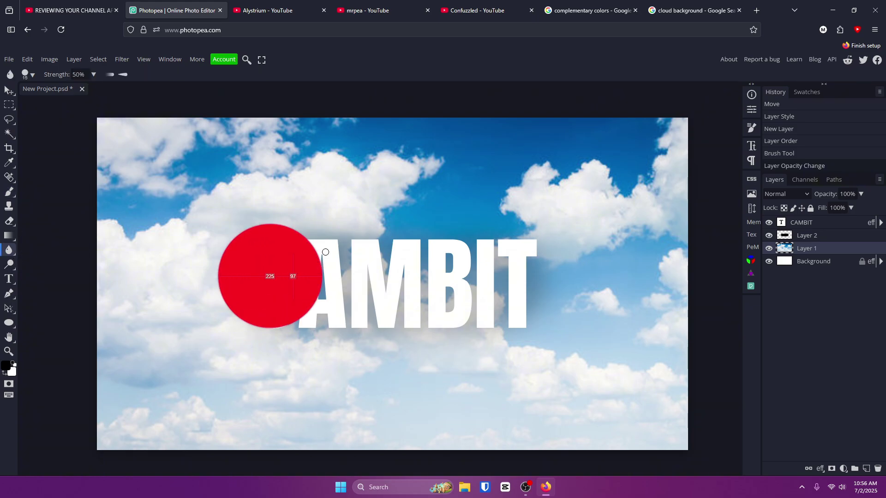
click(260, 260)
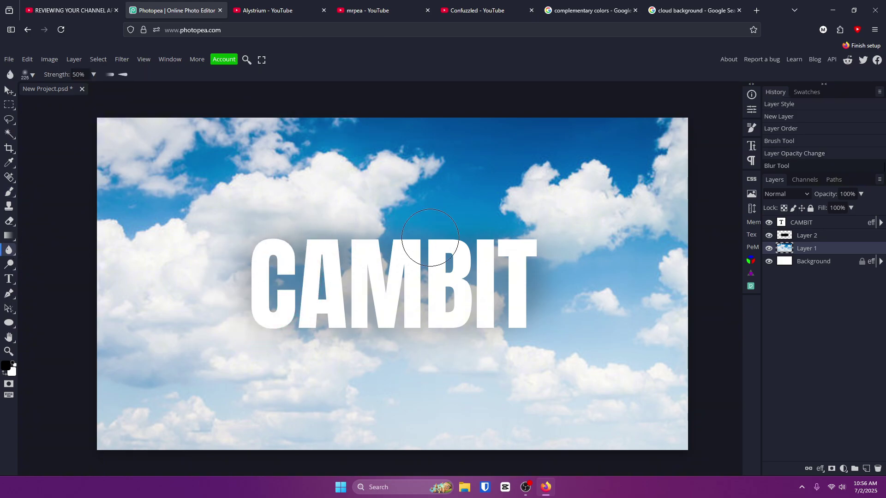
mouse_move(267, 317)
mouse_down()
mouse_move(251, 317)
mouse_move(254, 328)
mouse_up()
click(94, 75)
drag(69, 89, 95, 89)
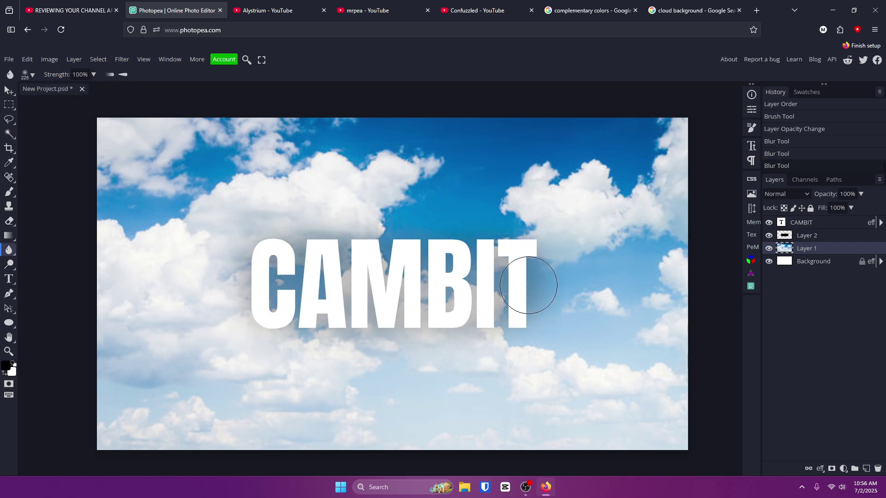
mouse_move(572, 269)
mouse_down()
mouse_move(271, 309)
mouse_move(276, 287)
mouse_up()
Undo all Blur tool strokes, reverting to the history state of the shadow layer's opacity change
key(ctrl+z)
key(ctrl+z)
key(ctrl+z)
click(797, 116)
click(797, 105)
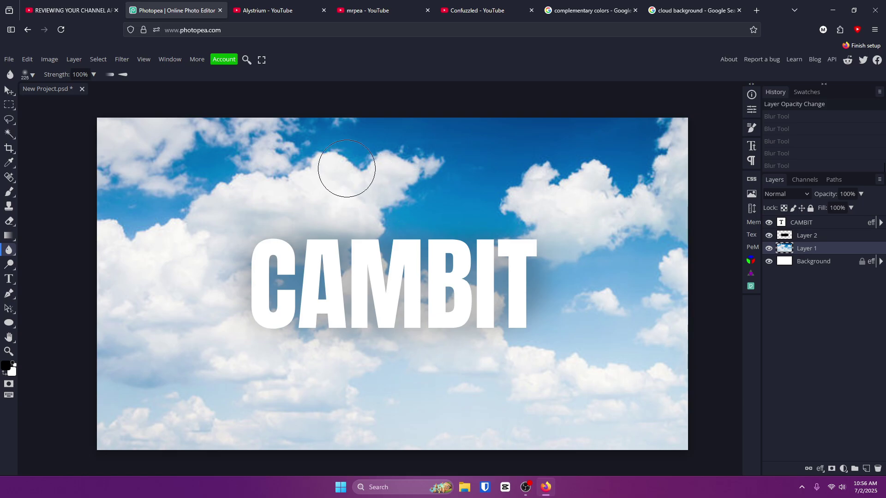
Apply a Gaussian Blur with a 1.1 px radius to the cloud image layer
click(121, 60)
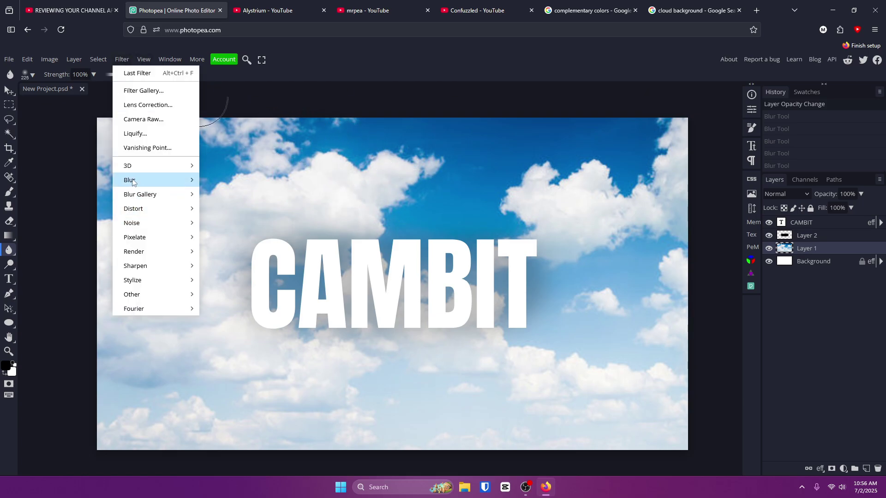
mouse_move(134, 180)
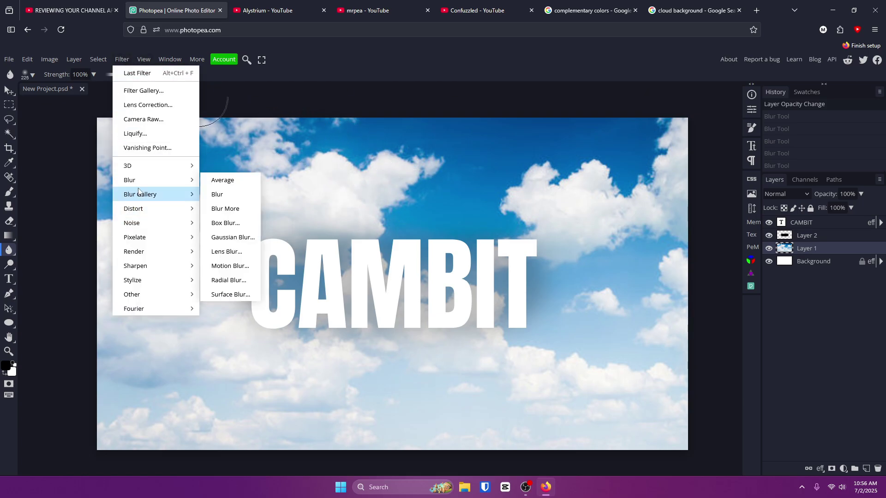
click(232, 237)
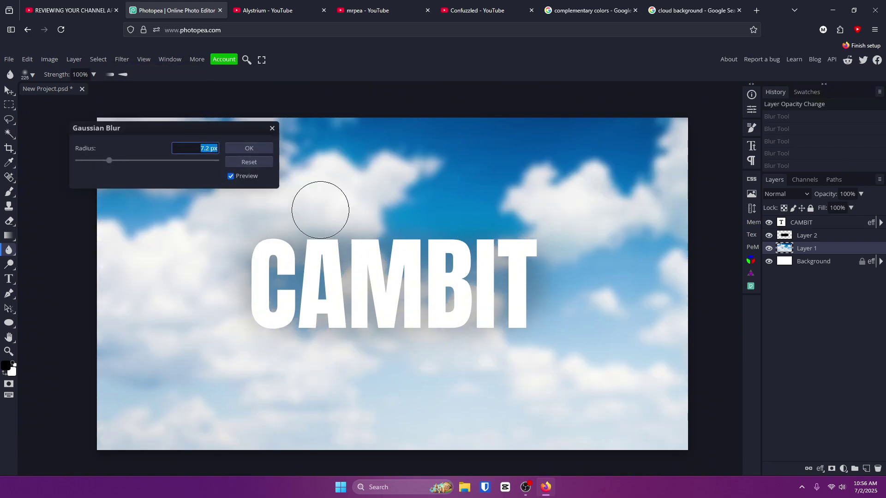
mouse_move(111, 160)
mouse_down()
mouse_move(82, 161)
mouse_move(94, 163)
mouse_up()
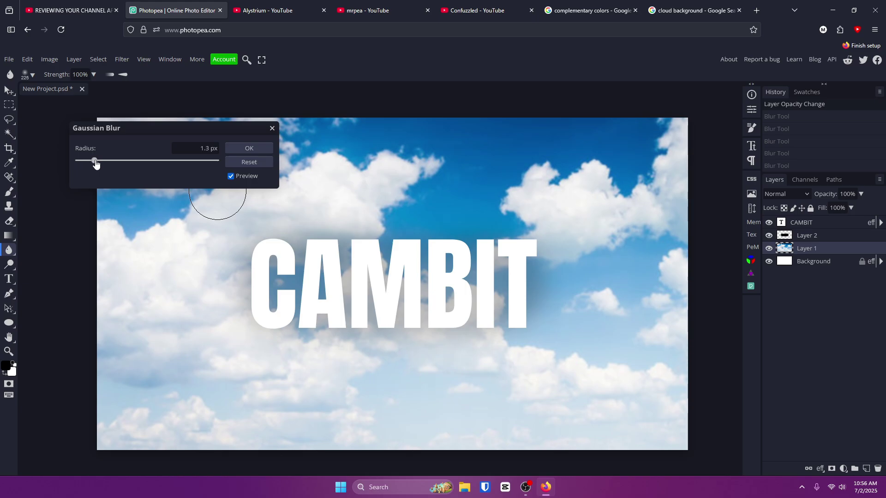
click(244, 149)
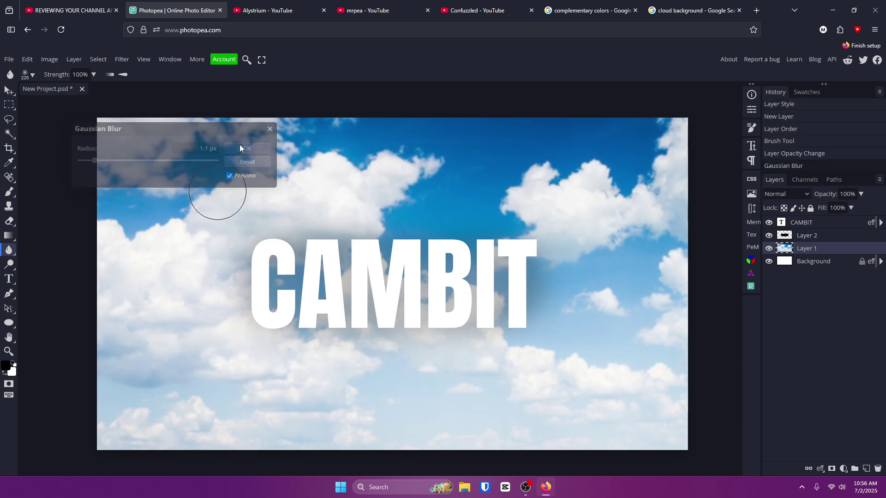
Compare the CAMBIT cloud design with the Alystrium channel banner on YouTube and return to Photopea
key(ctrl+Tab)
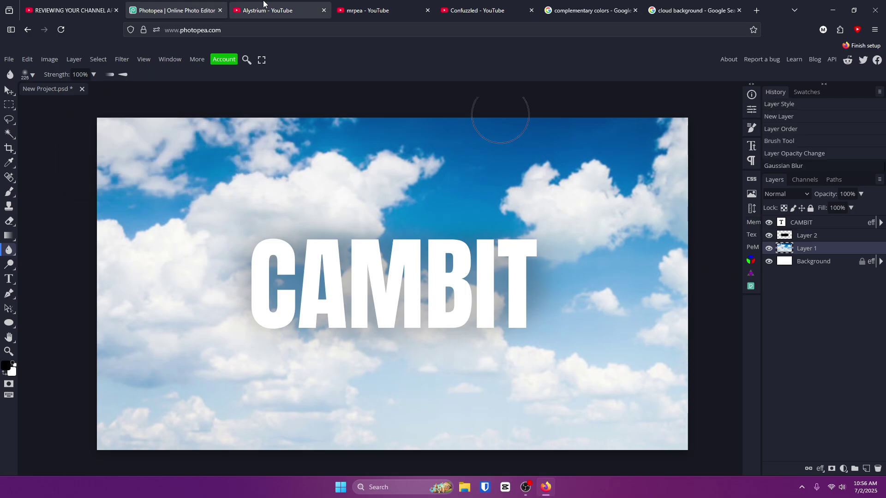
click(175, 10)
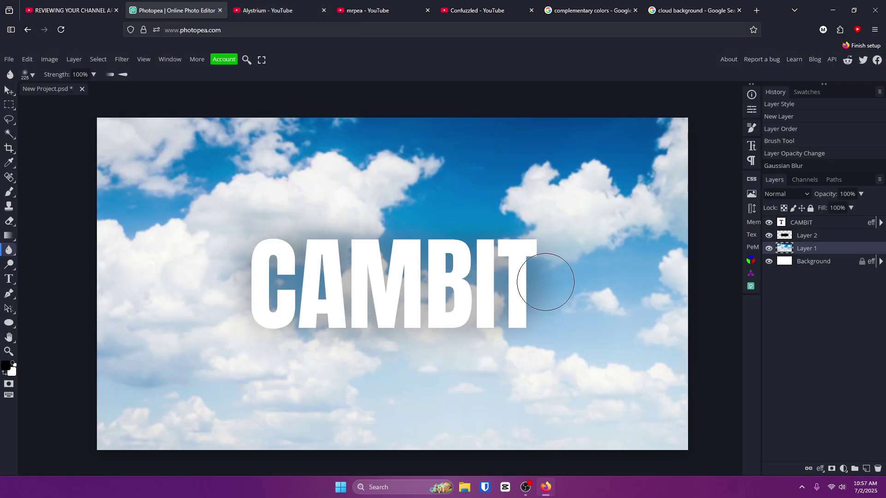
click(277, 9)
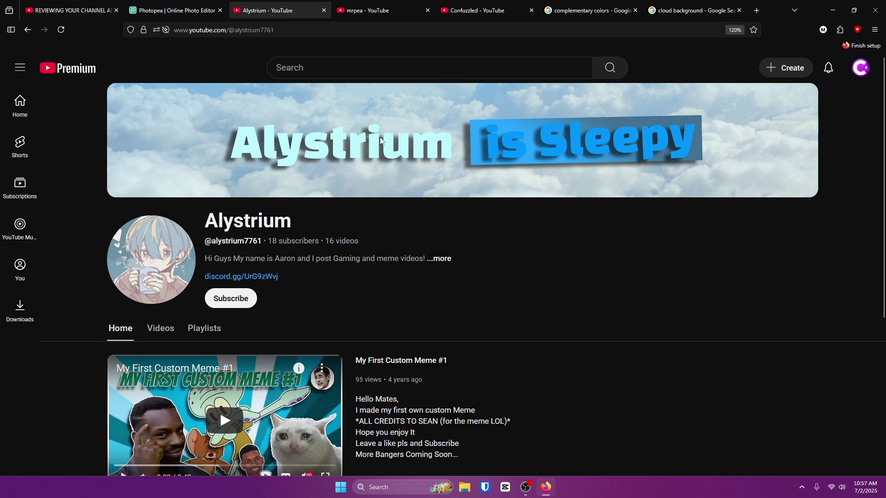
click(176, 10)
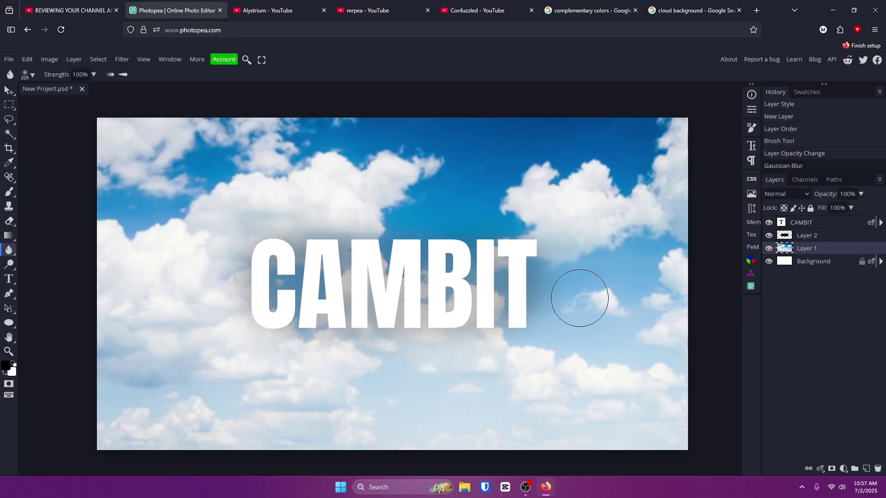
Give the CAMBIT text a linear gray-to-white gradient overlay at 90° and add an inner glow
double_click(835, 224)
click(558, 221)
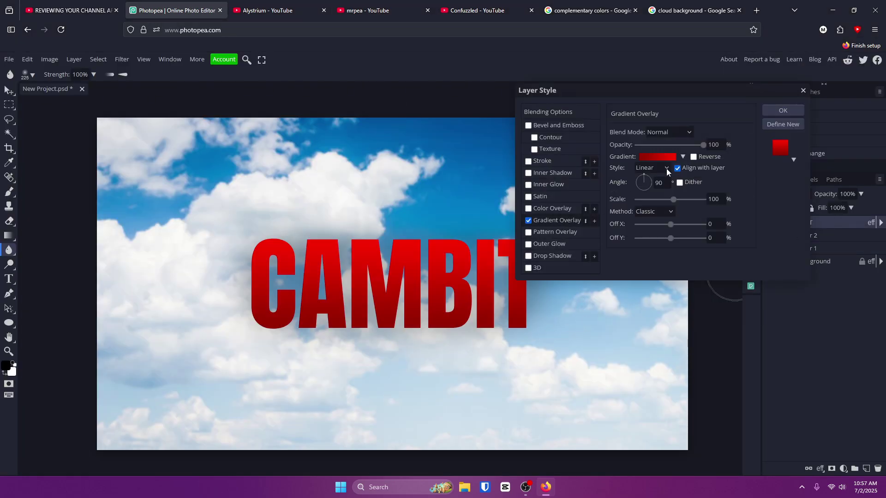
click(660, 157)
click(630, 285)
double_click(631, 285)
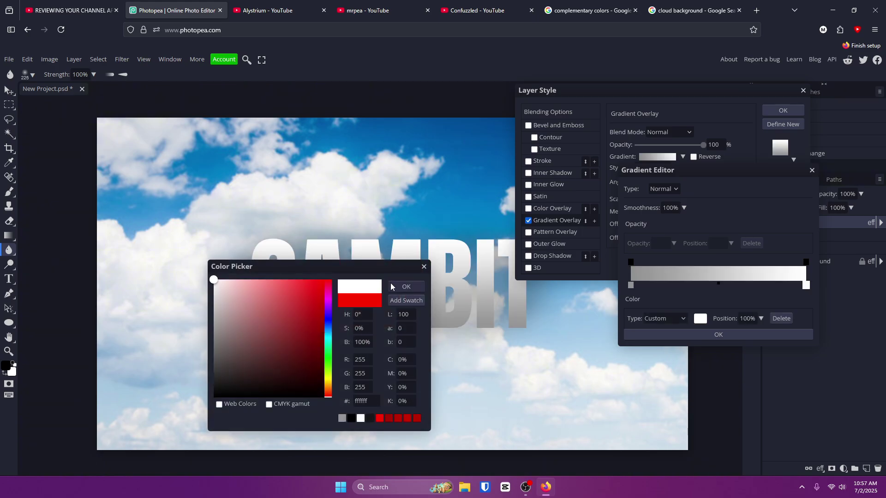
key(Return)
click(718, 334)
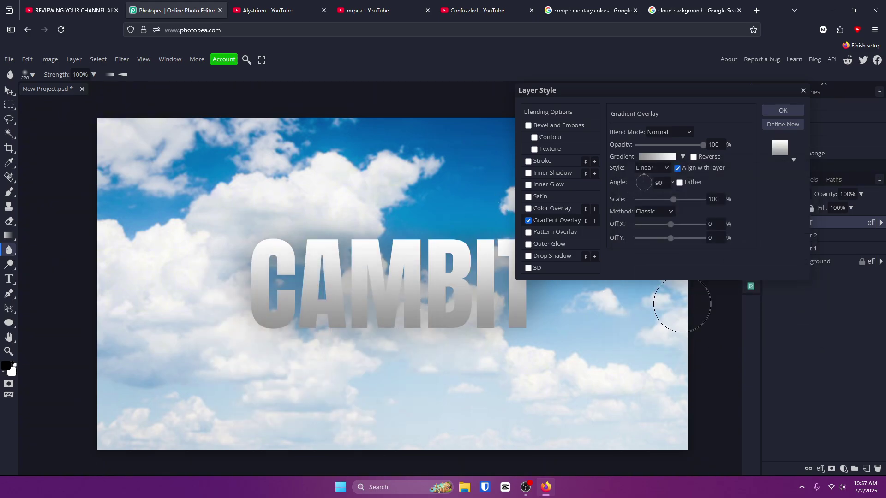
click(536, 185)
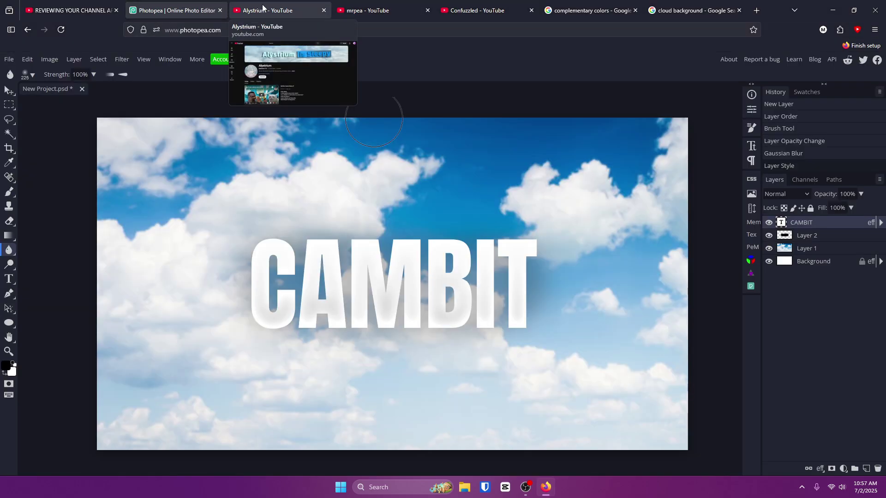
Review the Alystrium banner and the complementary colors wheel, and return to Photopea
click(263, 8)
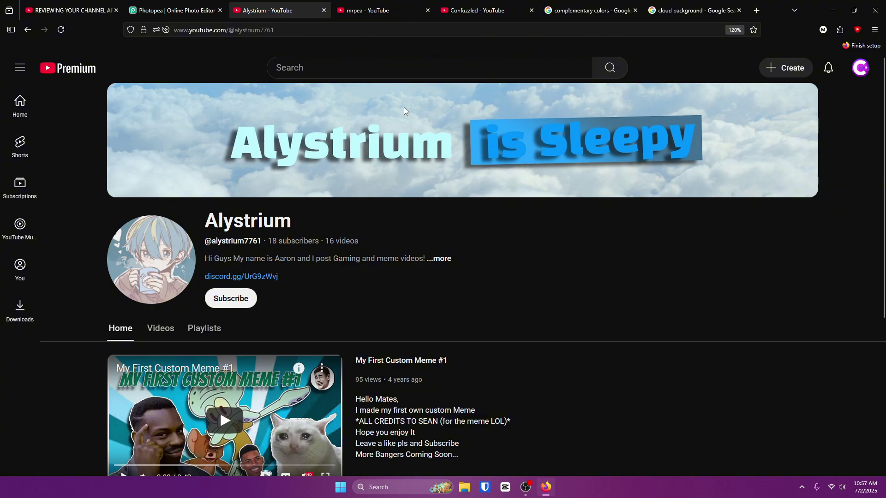
mouse_move(678, 3)
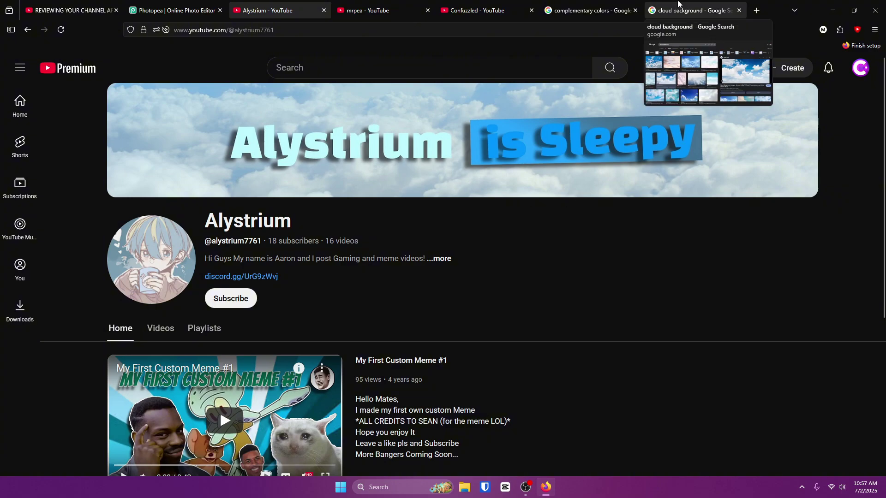
click(589, 11)
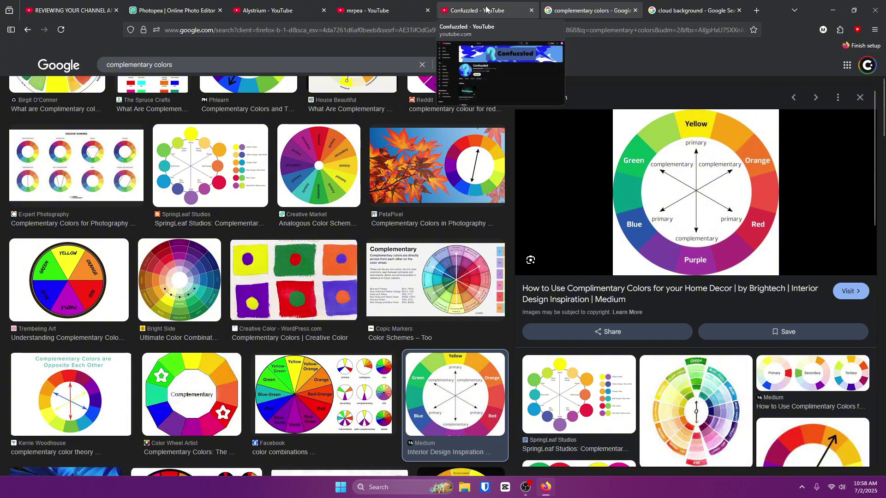
click(175, 10)
Duplicate the CAMBIT text layer, move the copy below the original and change its text to CREATES
click(13, 91)
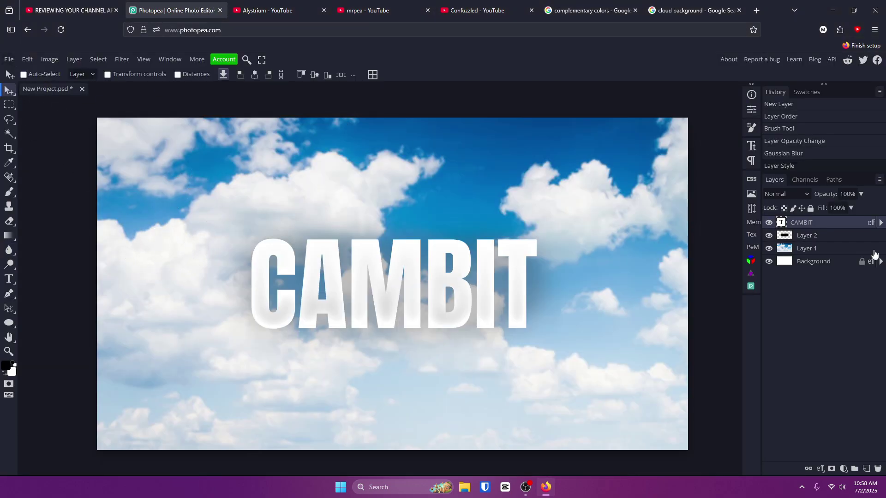
key(ctrl+j)
drag(366, 272, 363, 339)
key(t)
click(364, 337)
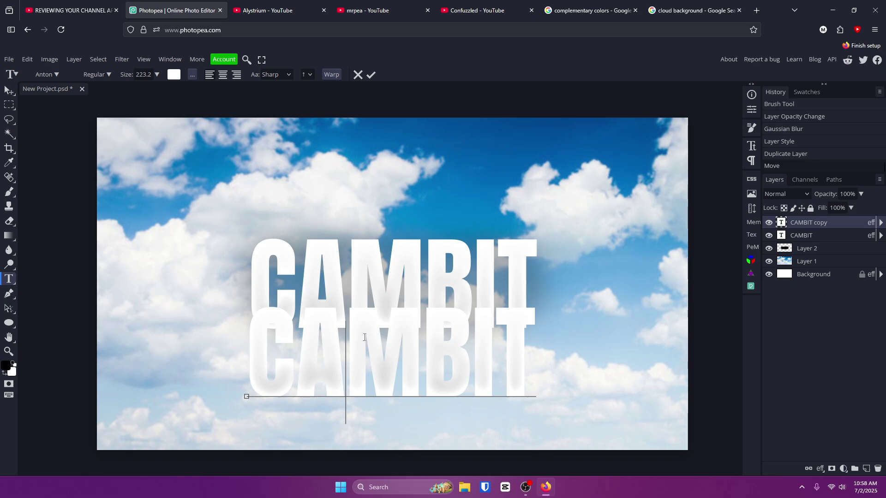
key(ctrl+a)
text(CREATES)
click(371, 74)
Scale the CREATES text to about 38% and place it beneath the right end of CAMBIT
key(ctrl+t)
drag(567, 352, 506, 347)
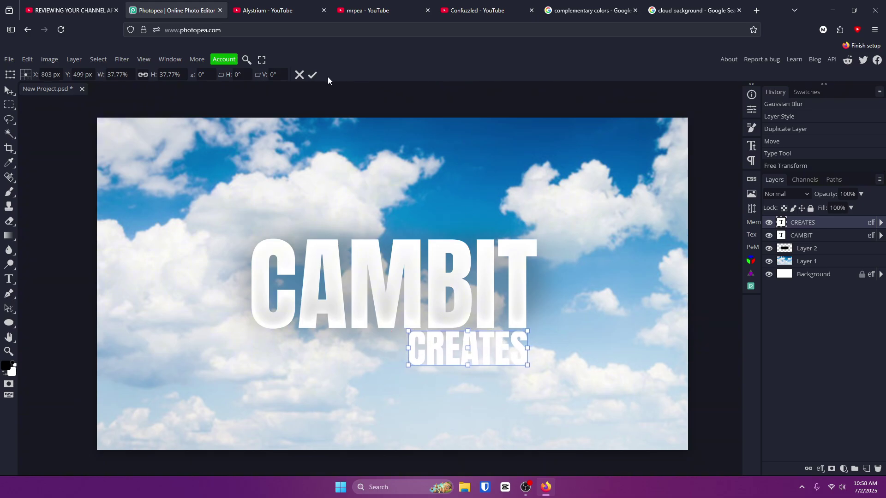
click(313, 75)
Recolor the CAMBIT text with a linear dark-orange to bright-orange gradient overlay at 90° and a yellow inner glow
double_click(831, 236)
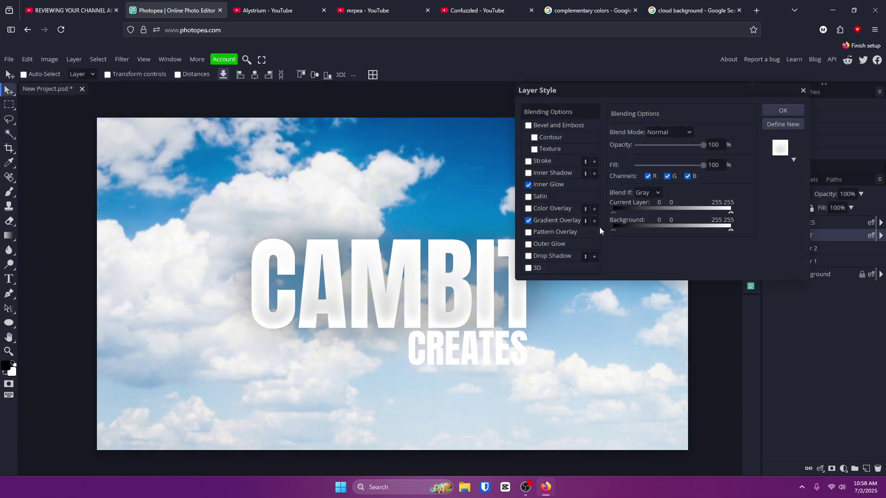
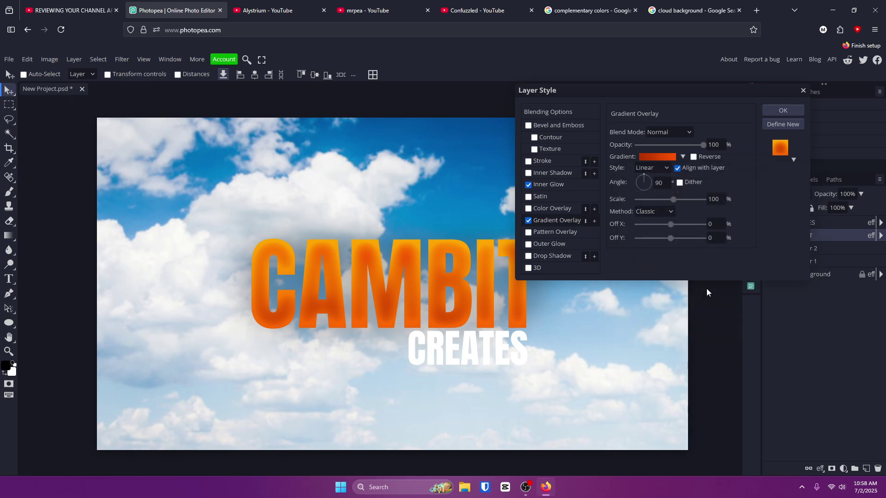
click(786, 109)
Change the gray start color of the CREATES text's gradient overlay to a dark saturated blue
double_click(791, 224)
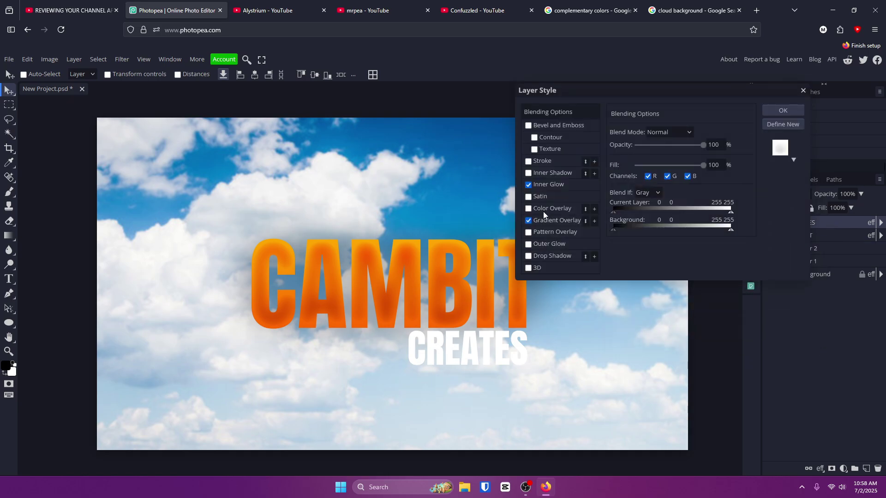
click(587, 222)
click(657, 157)
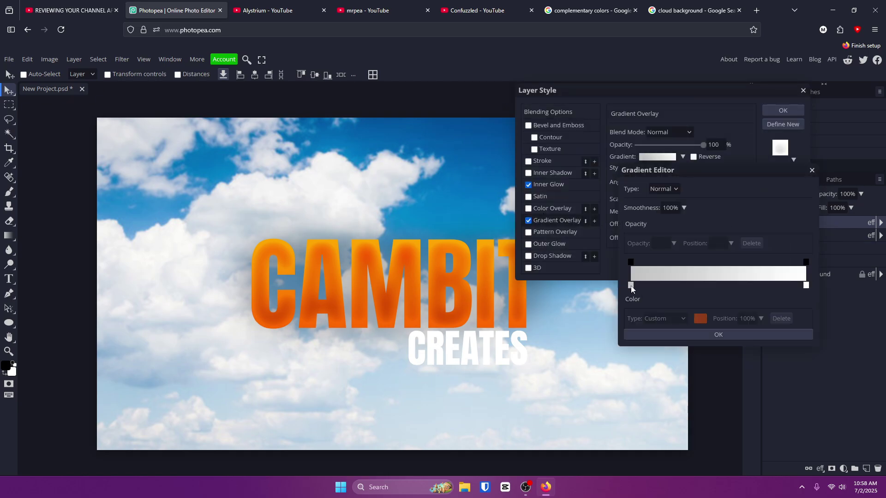
double_click(631, 286)
click(328, 318)
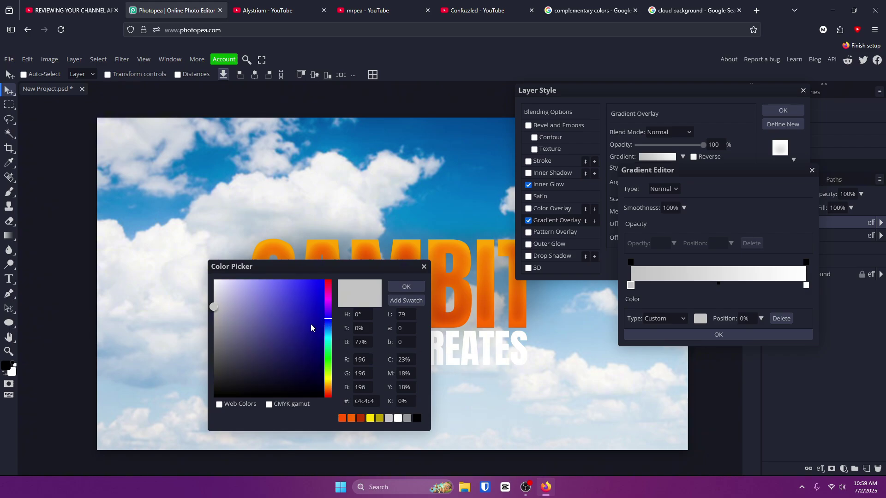
click(311, 328)
click(405, 287)
Set the end color of the CREATES gradient to bright blue and accept the gradient
click(807, 285)
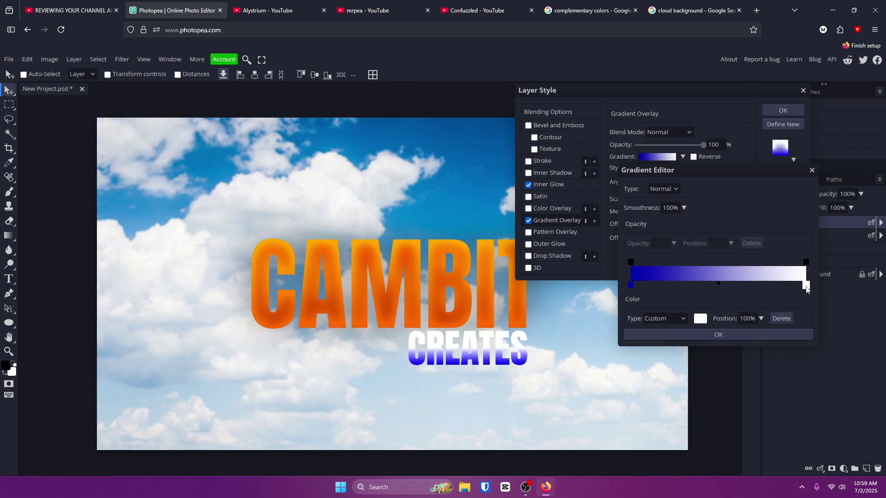
double_click(807, 286)
click(311, 328)
click(405, 287)
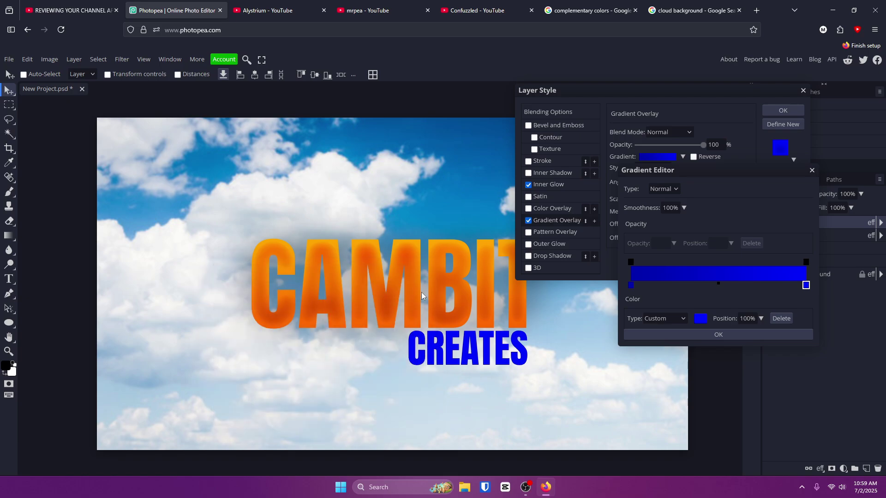
click(685, 335)
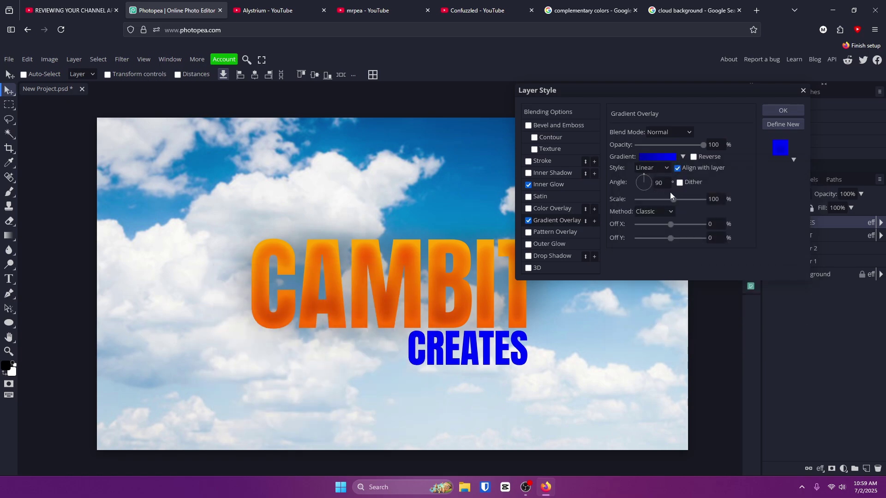
Try softer violet-blue colors at both ends of the CREATES gradient overlay
click(652, 157)
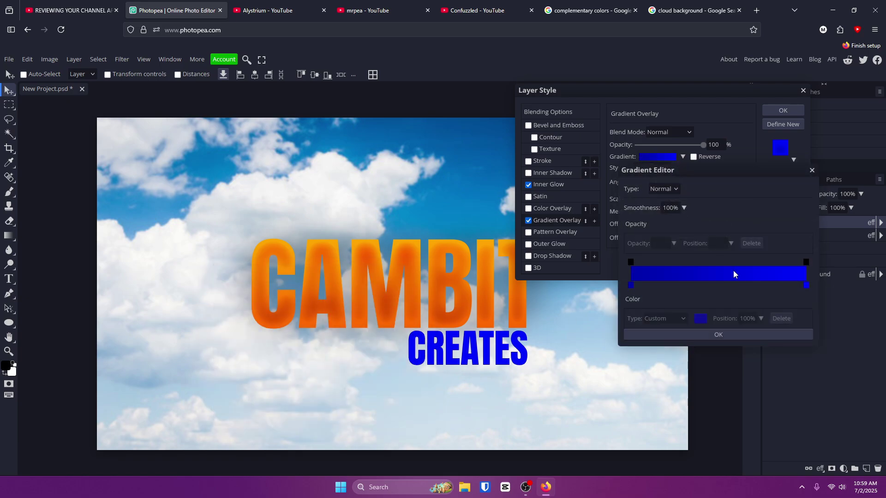
double_click(806, 286)
mouse_move(291, 302)
mouse_down()
mouse_move(277, 296)
mouse_move(283, 306)
mouse_move(299, 299)
mouse_up()
click(406, 286)
double_click(630, 285)
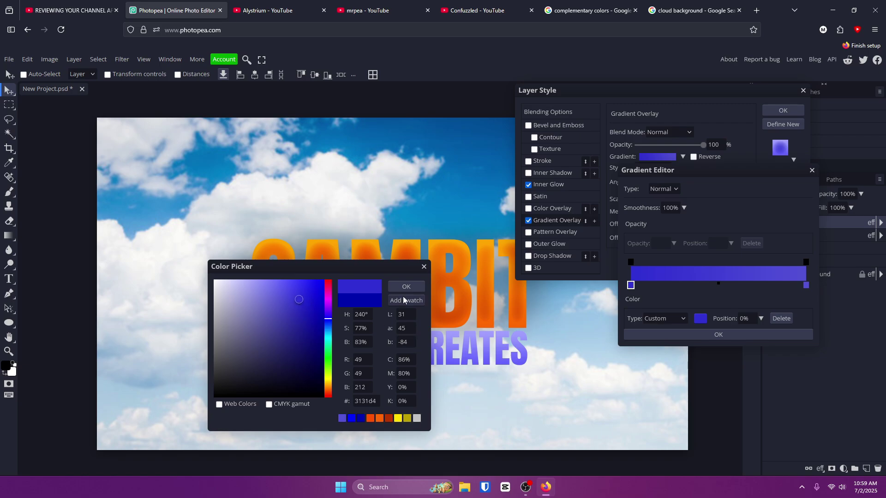
click(406, 286)
click(812, 170)
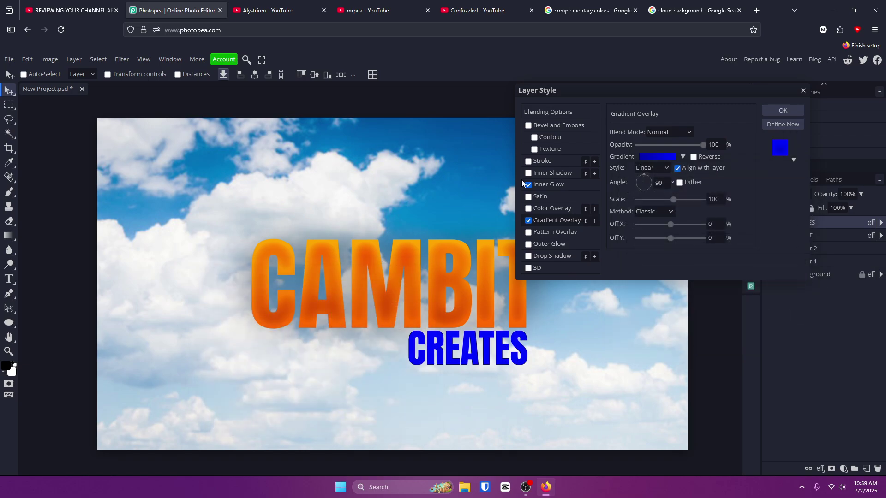
click(803, 90)
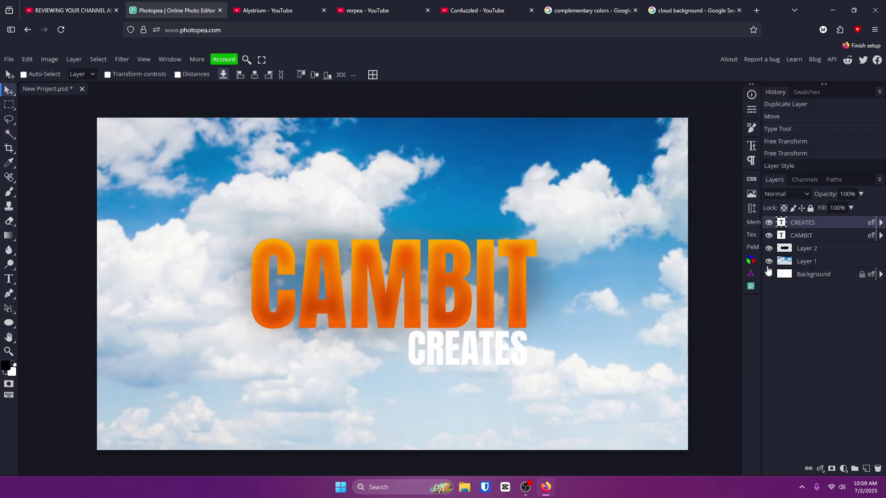
Hide the cloud image layer and apply the blue gradient overlay to the CREATES text
click(769, 261)
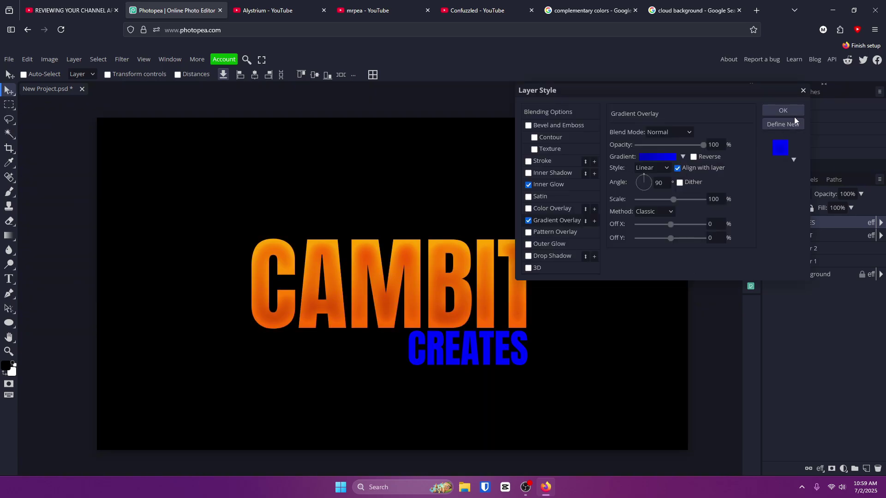
click(794, 116)
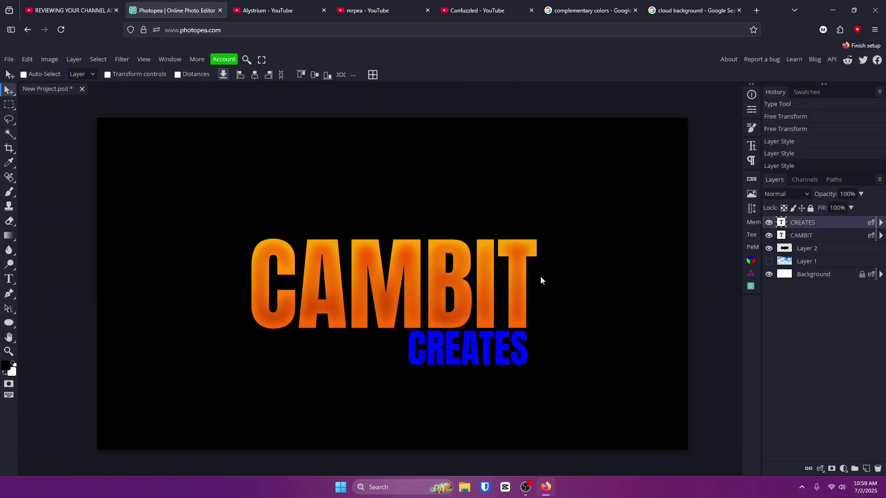
Compare the orange and blue text design with the complementary colors wheel and the cloud background image results
click(586, 10)
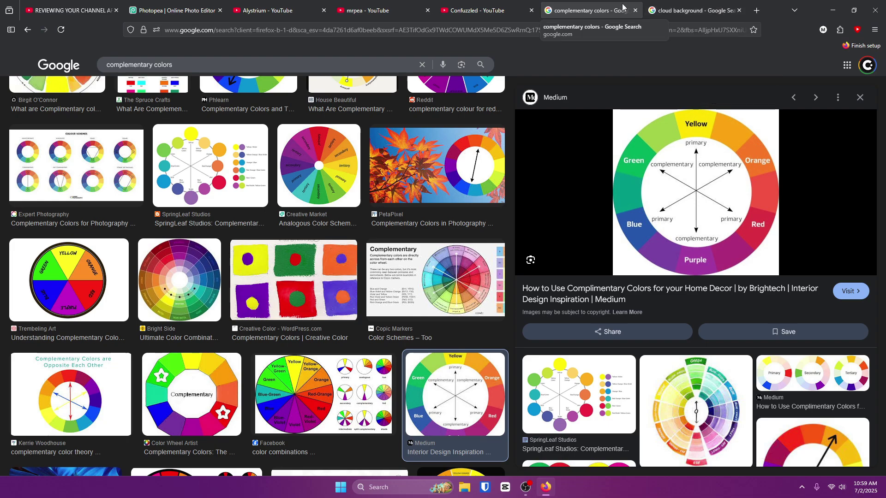
click(172, 5)
click(695, 10)
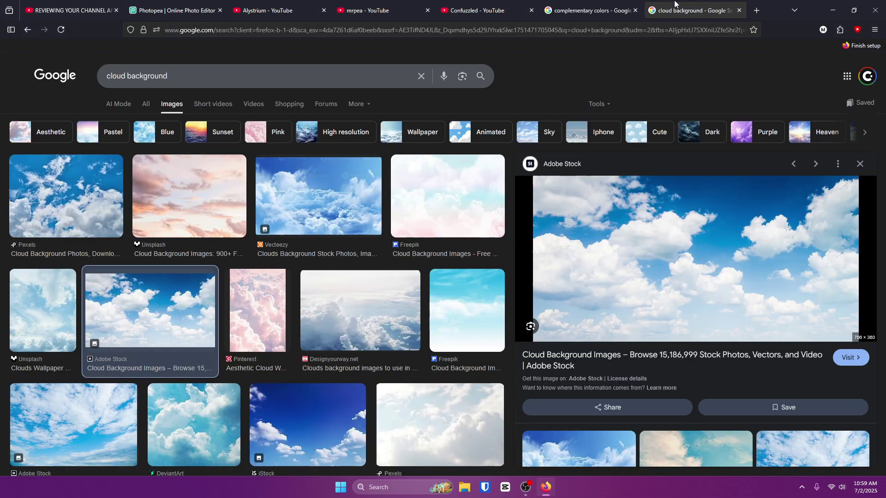
click(188, 6)
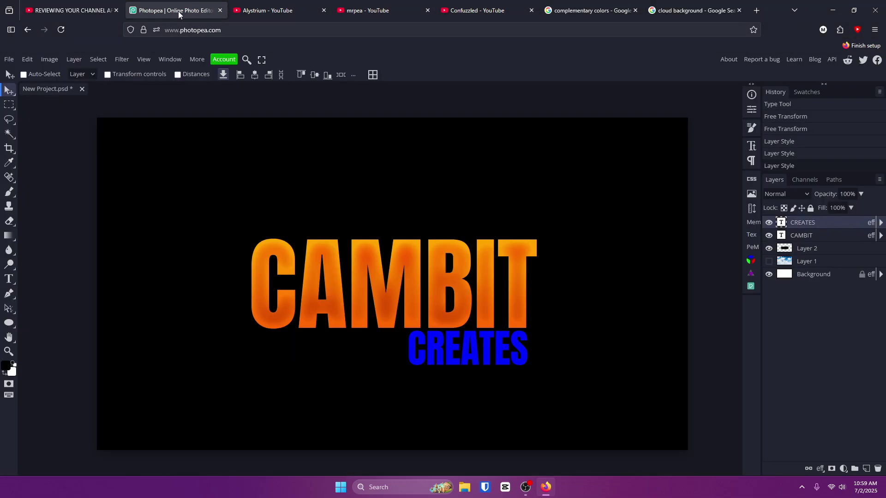
click(685, 7)
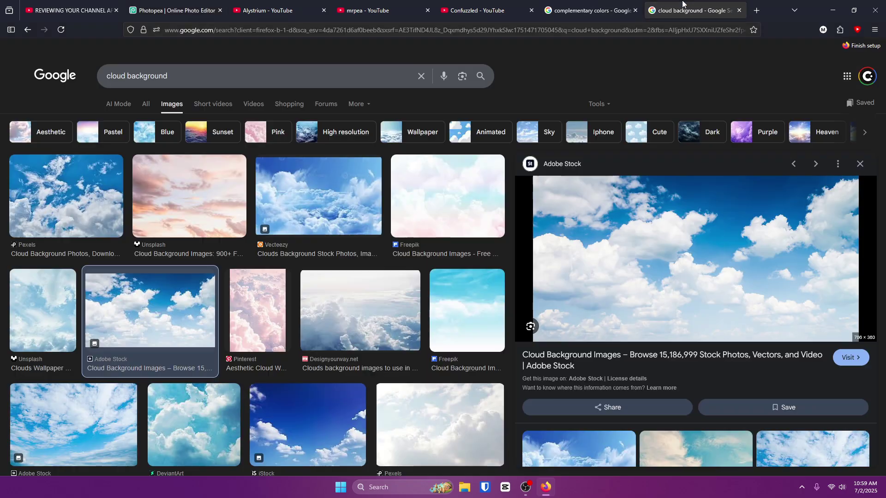
click(588, 9)
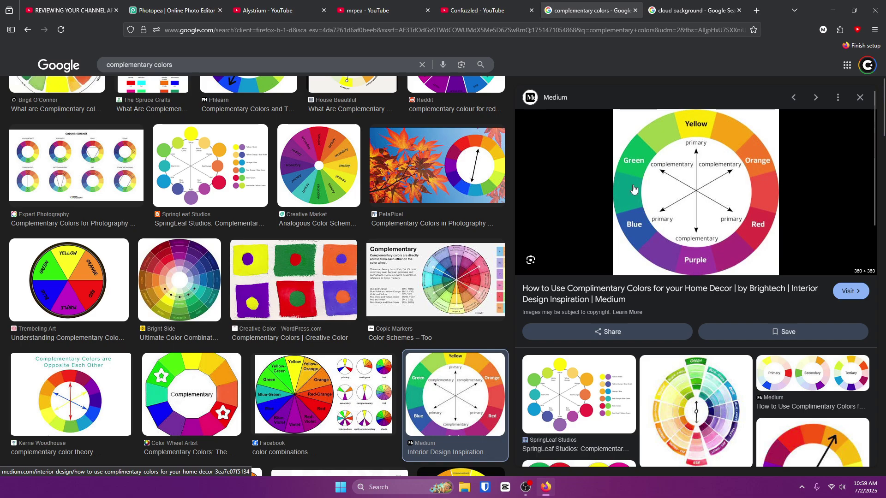
Review the mrpea and Confuzzled channel banners on YouTube
click(226, 180)
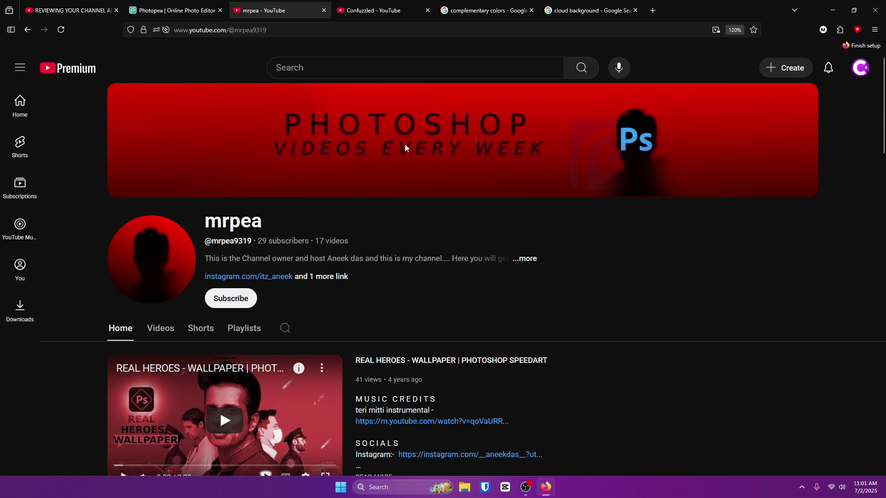
click(364, 10)
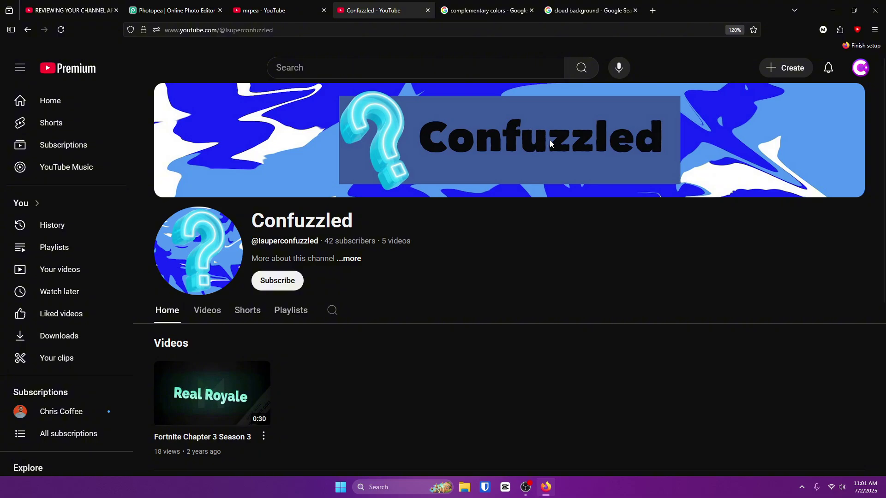
Open cambitcreates.com in a new browser tab and go to the free Elemental Pack's page
click(653, 10)
text(cambitcreates.com)
key(Return)
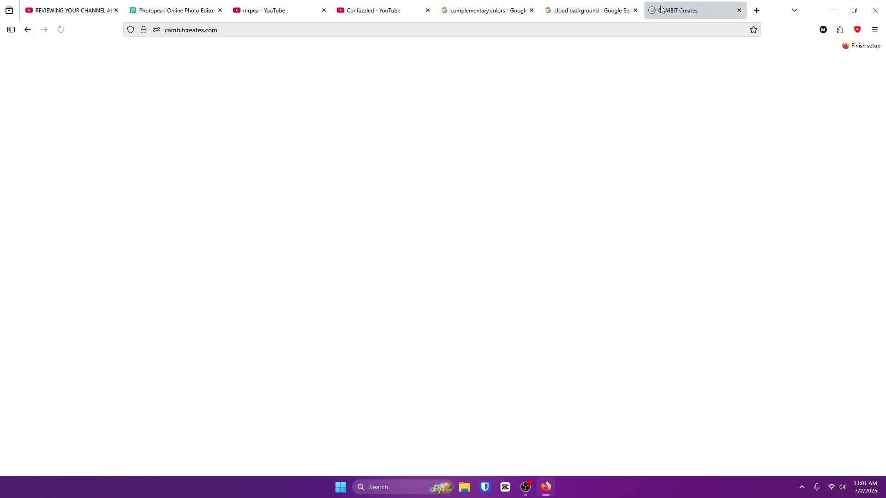
scroll(480, 286, down, 10)
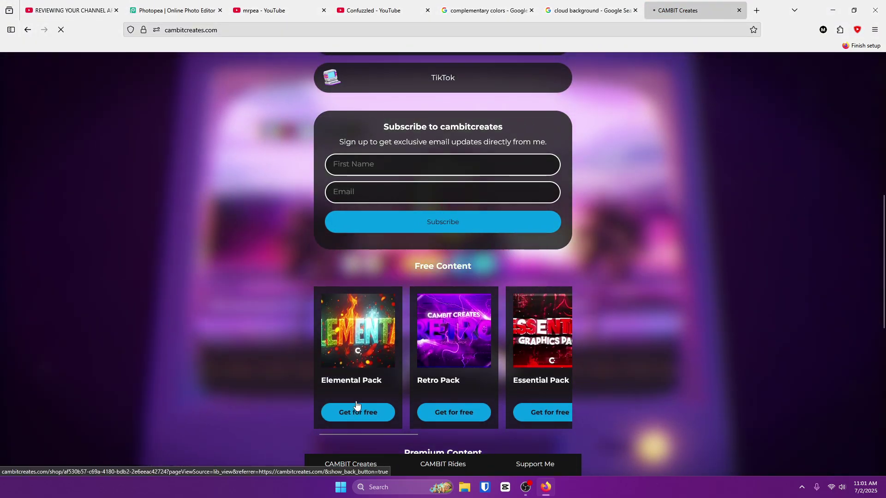
click(356, 410)
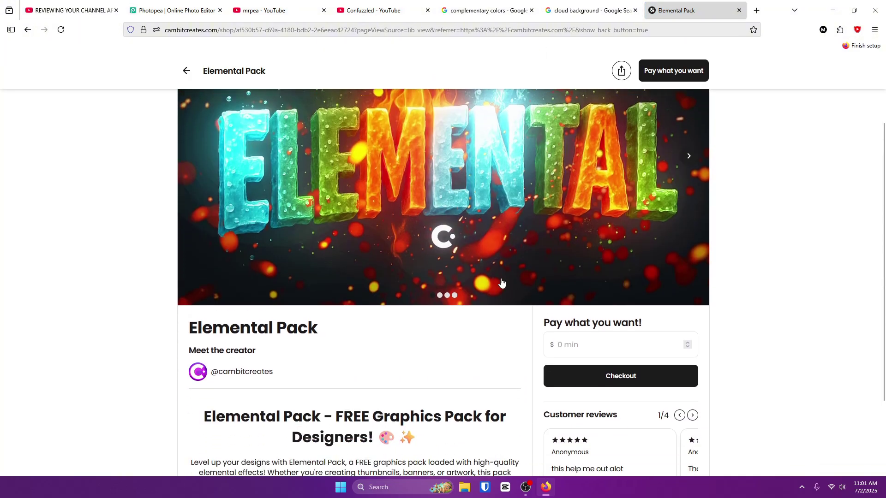
Examine the Elemental Pack's fire and ice effects previews, its description and customer reviews
click(688, 249)
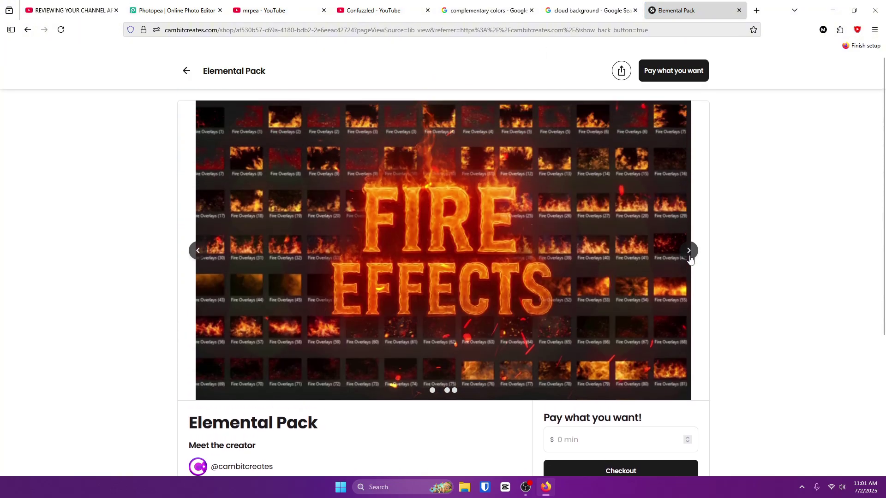
click(689, 256)
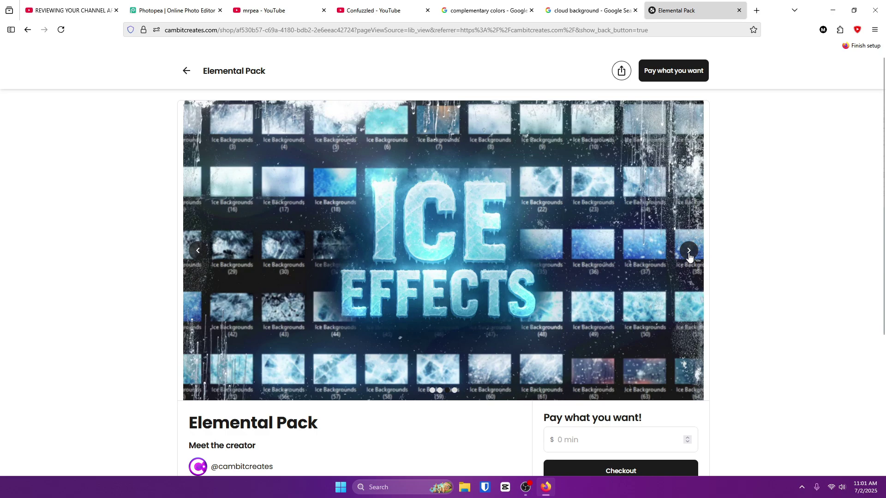
scroll(631, 310, down, 2)
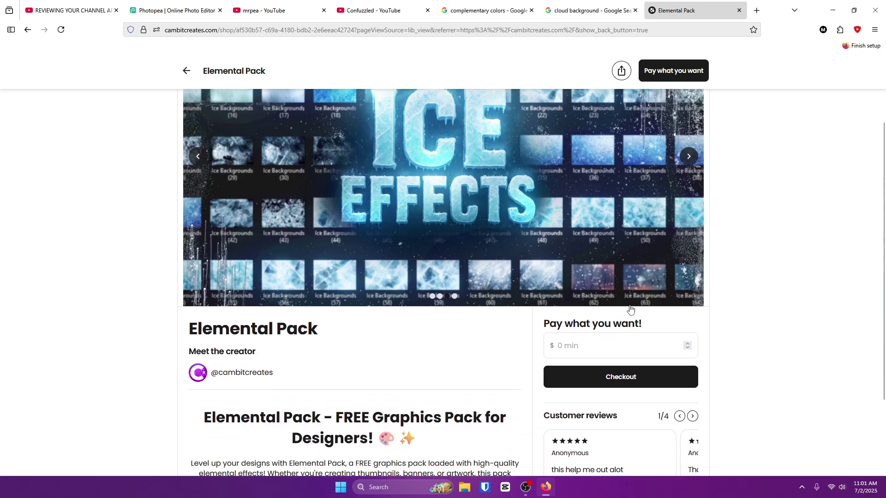
scroll(630, 310, down, 2)
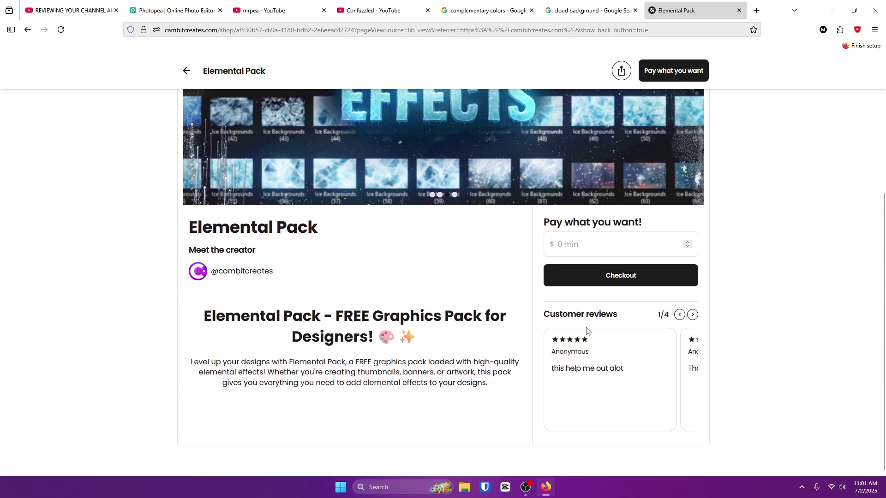
scroll(606, 355, up, 1)
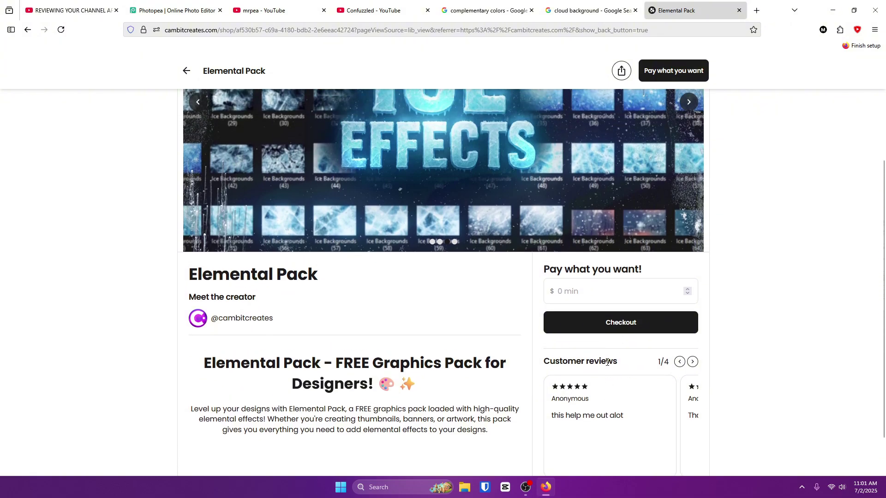
Return to the Confuzzled YouTube channel and collapse the side navigation to review its banner text and background
click(341, 7)
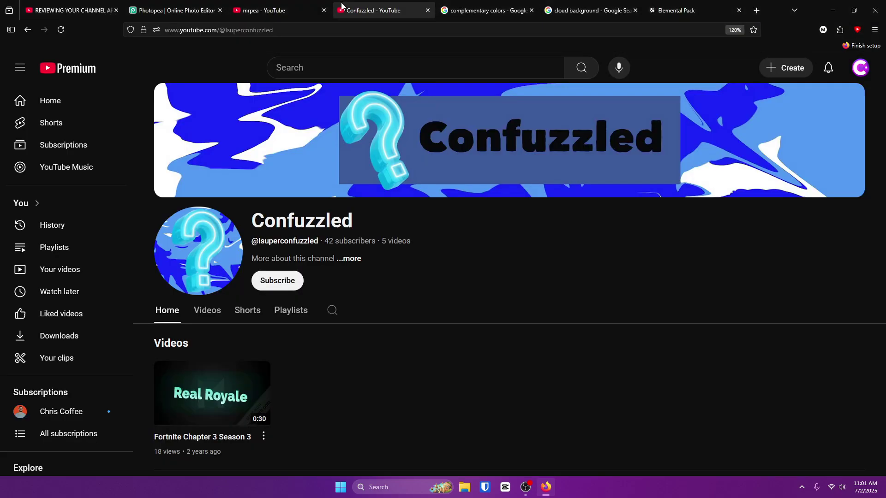
click(20, 68)
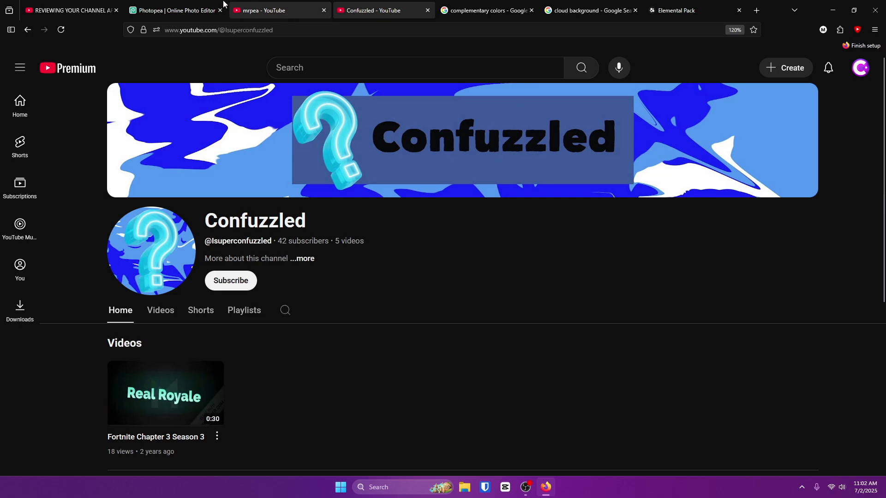
Switch to Photopea and try the Luckiest Guy font on the CAMBIT text
click(203, 10)
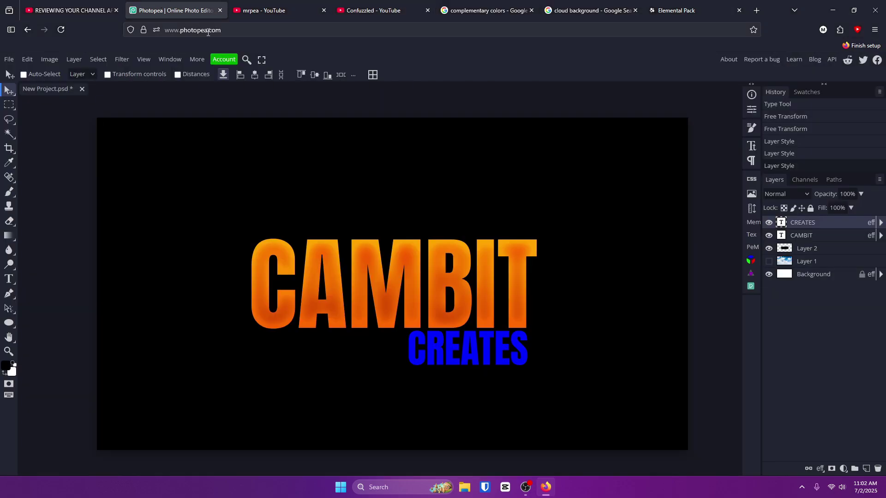
double_click(315, 274)
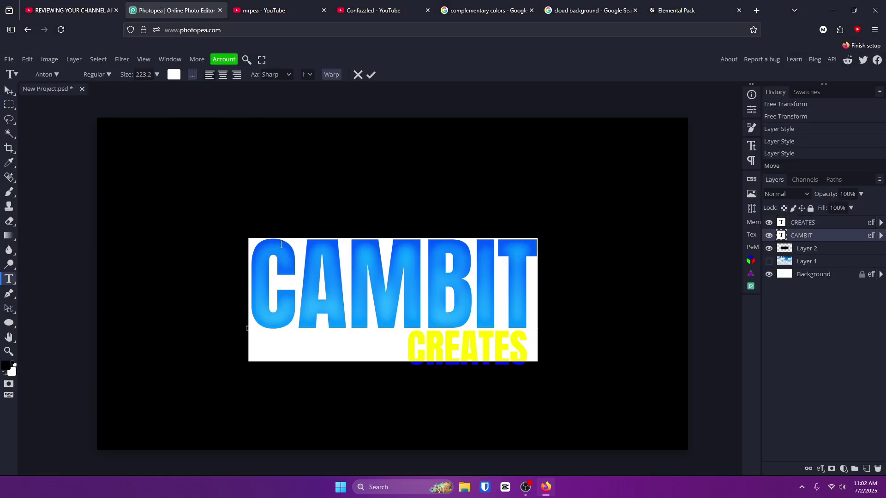
click(46, 75)
click(84, 138)
drag(84, 142, 7, 134)
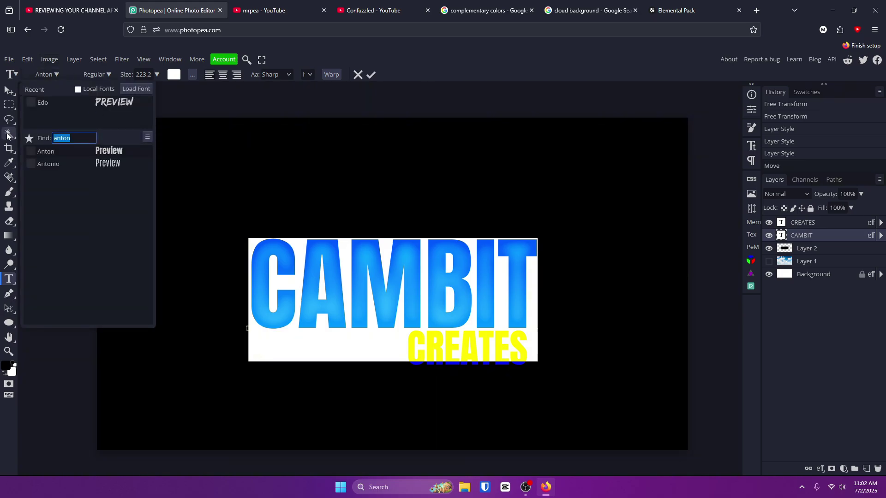
text(luckiest)
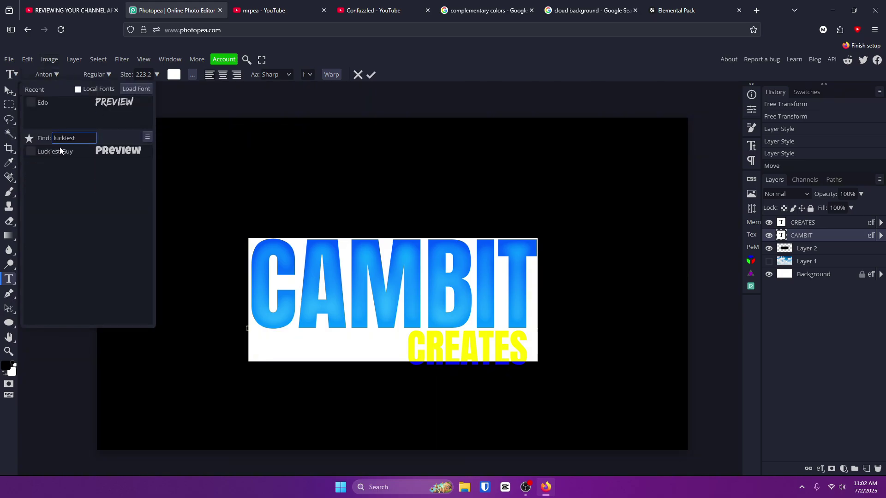
click(59, 150)
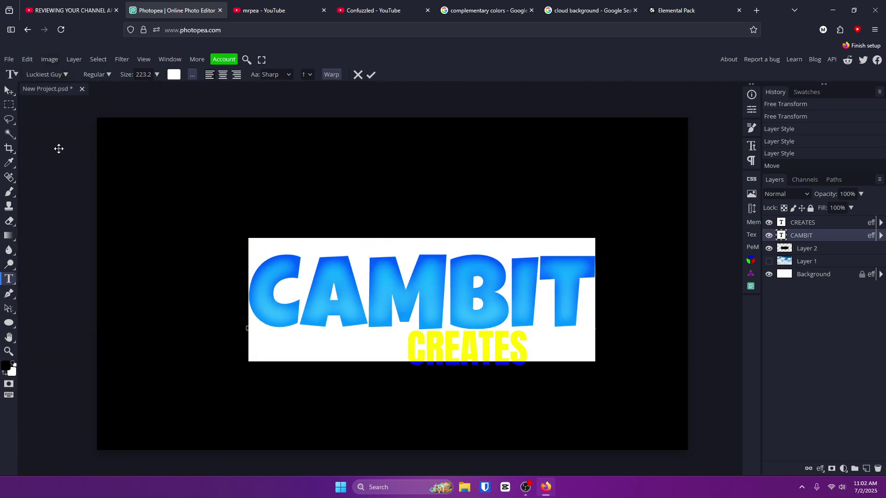
Try the Indigo font on the CAMBIT text
click(53, 78)
drag(88, 138, 8, 133)
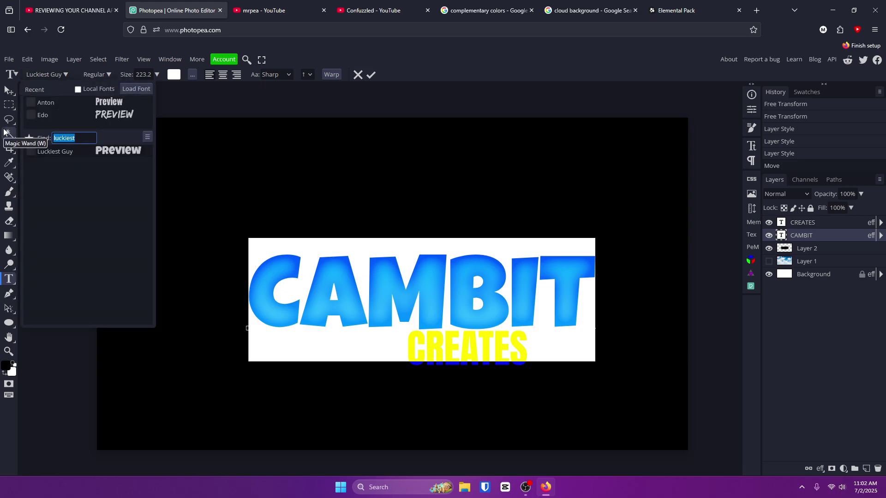
text(indigo)
click(109, 164)
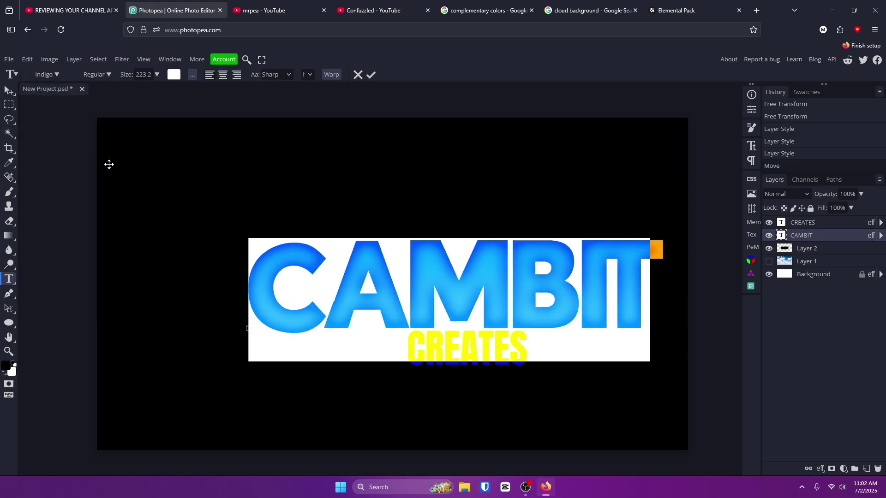
Browse the complete font list and try the Arizonia script font on the CAMBIT text
click(51, 73)
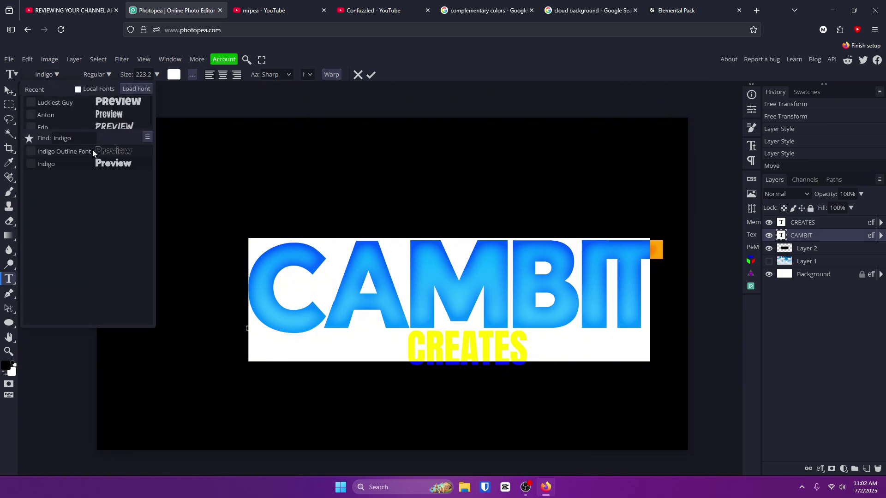
key(BackSpace)
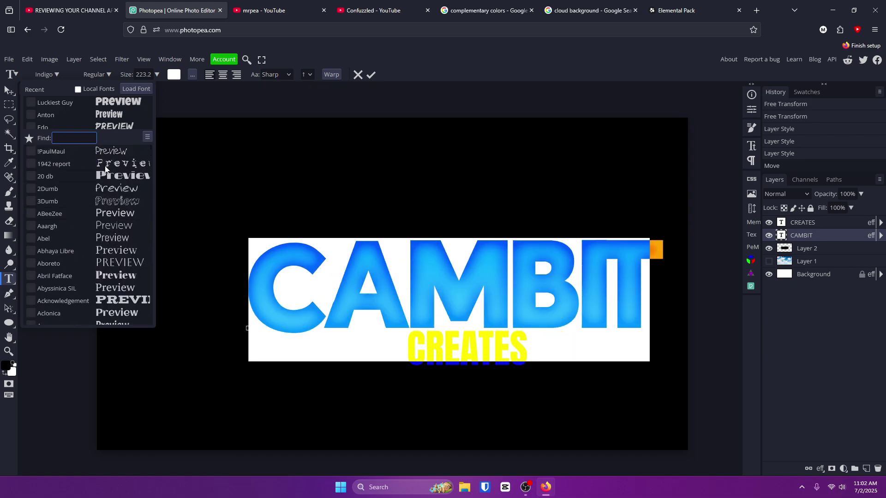
scroll(111, 237, down, 5)
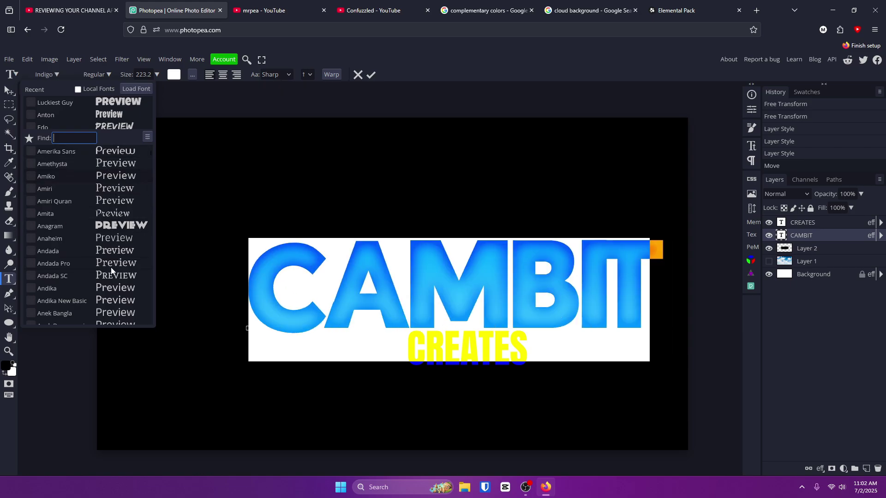
scroll(111, 259, down, 10)
scroll(111, 240, down, 4)
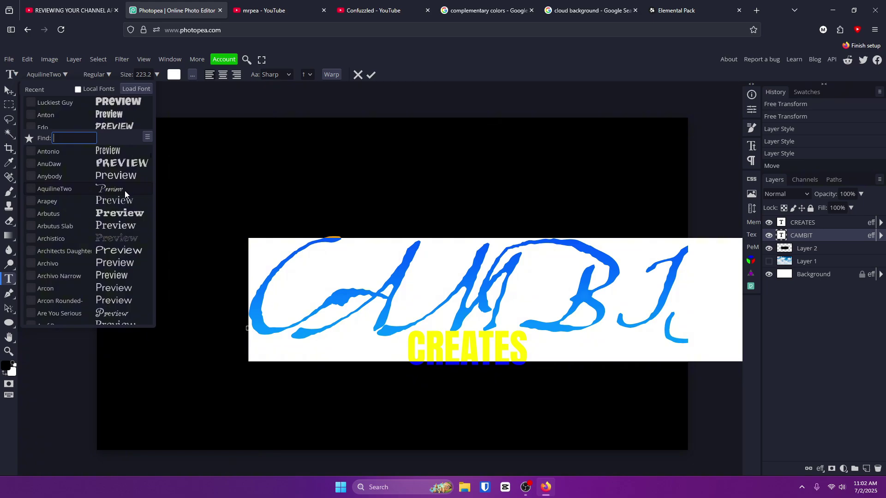
scroll(119, 199, down, 5)
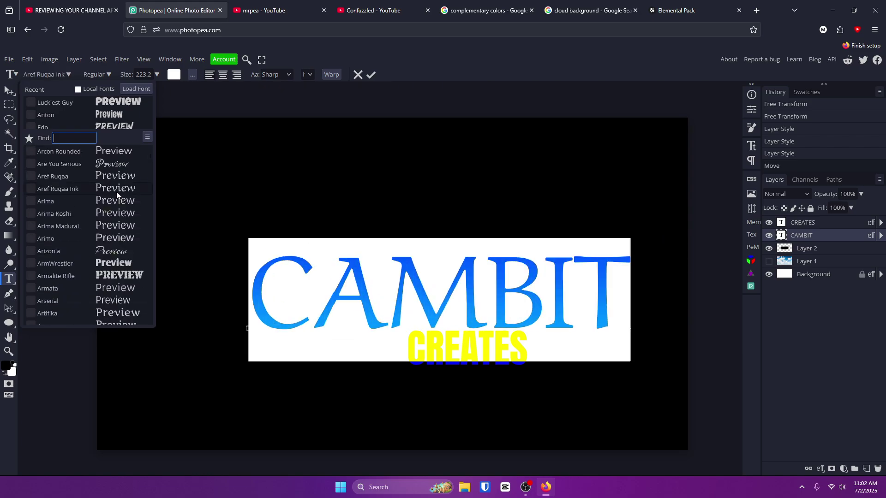
click(97, 251)
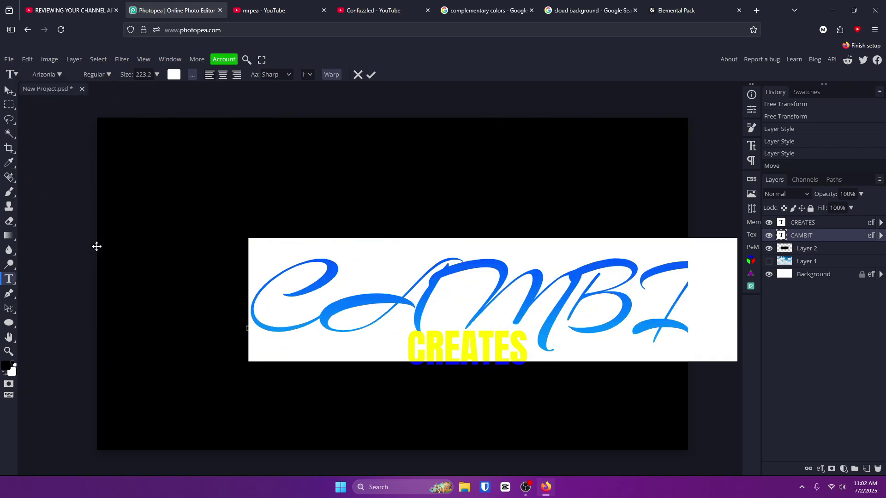
click(373, 76)
Try moving the script CAMBIT text toward the canvas center, then undo the move and the font change
key(v)
drag(500, 319, 364, 293)
key(ctrl+z)
key(ctrl+z)
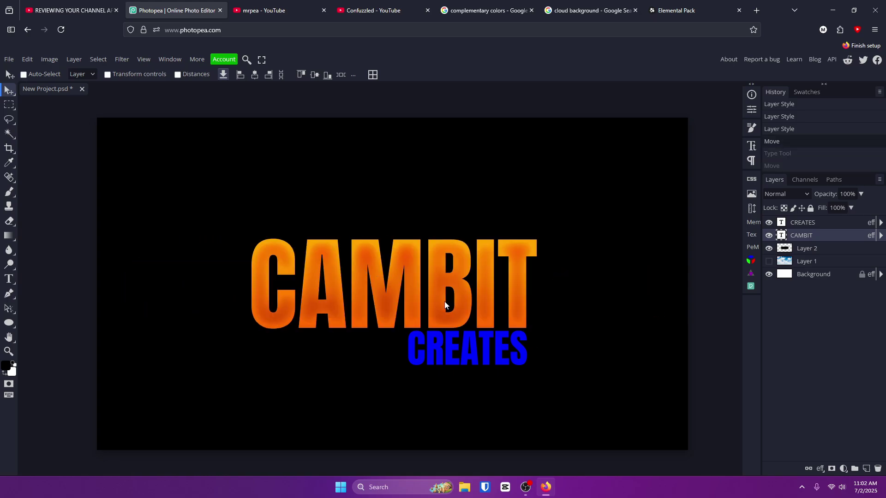
Enlarge the CAMBIT text with Free Transform and reposition it to span most of the canvas width
double_click(323, 285)
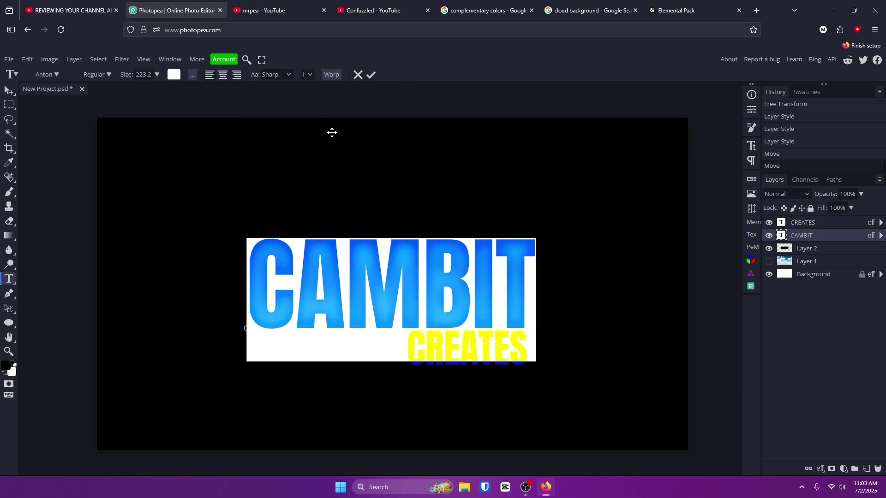
key(ctrl+Return)
key(ctrl+t)
drag(519, 269, 547, 186)
key(Return)
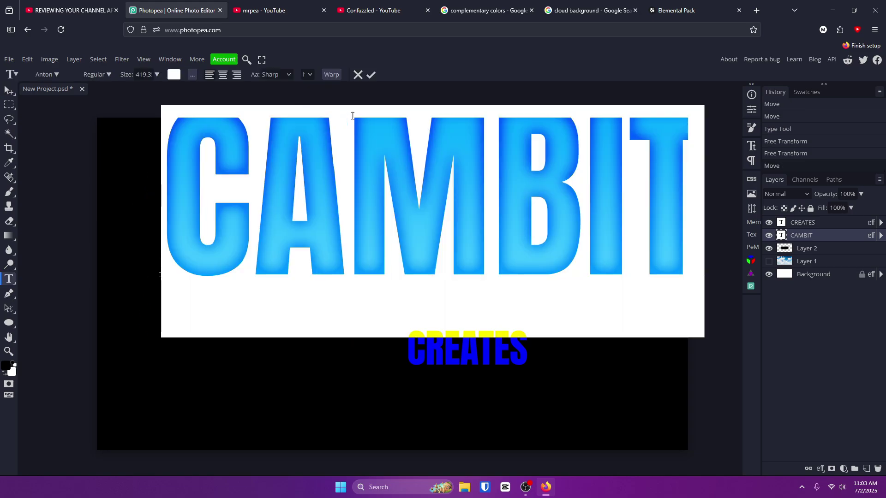
drag(466, 222, 426, 287)
Delete the CREATES text layer and move the CAMBIT text to the vertical middle of the canvas
click(809, 224)
key(Delete)
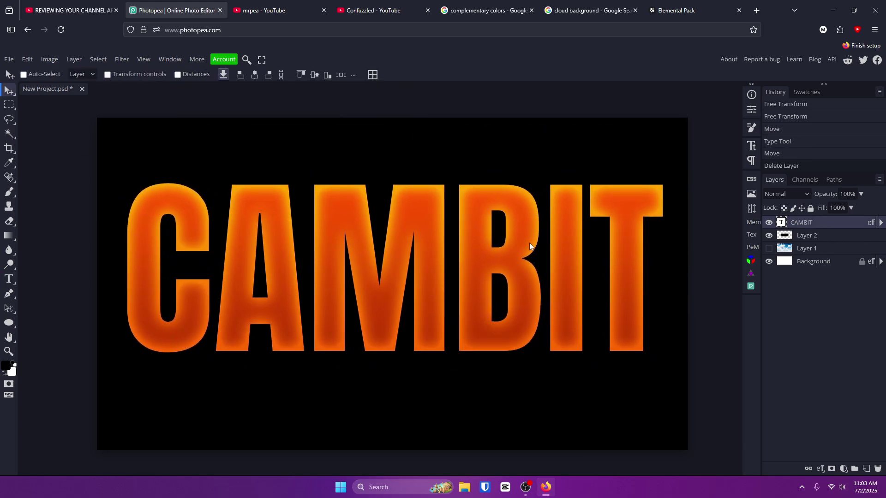
drag(530, 243, 511, 286)
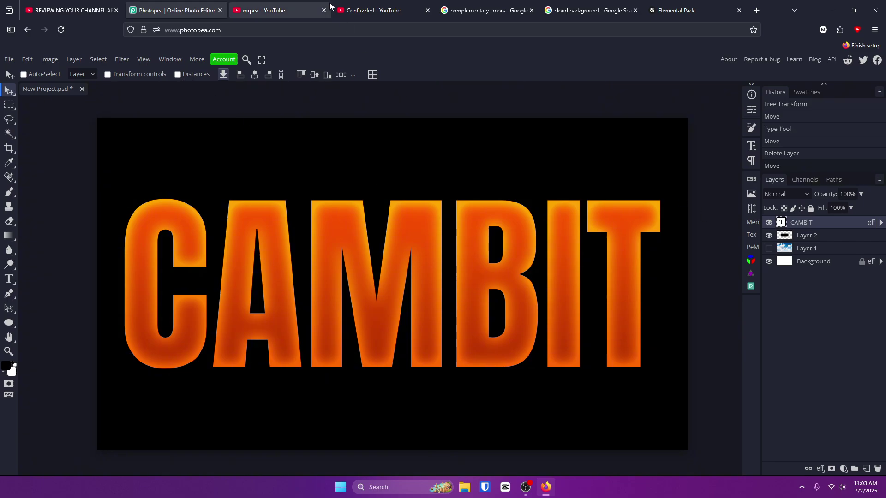
Browse Photopea's downloadable layer styles and view the Cool Text Styles pack's details
mouse_move(329, 6)
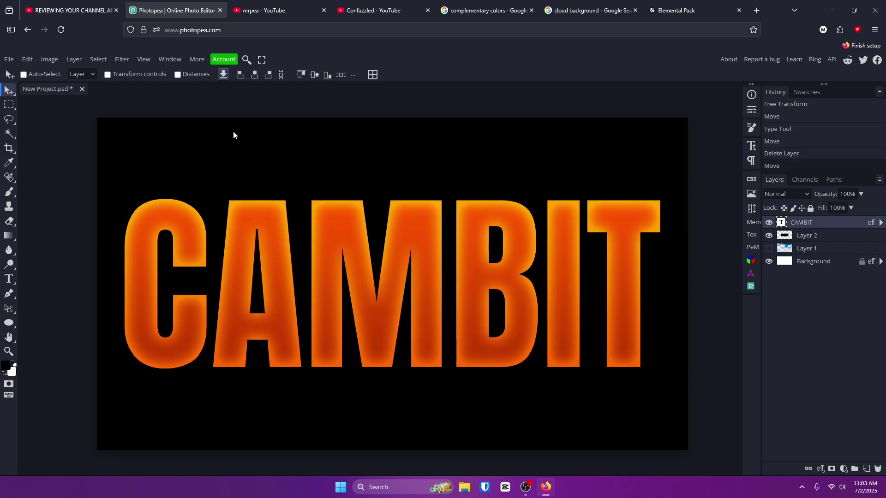
click(171, 60)
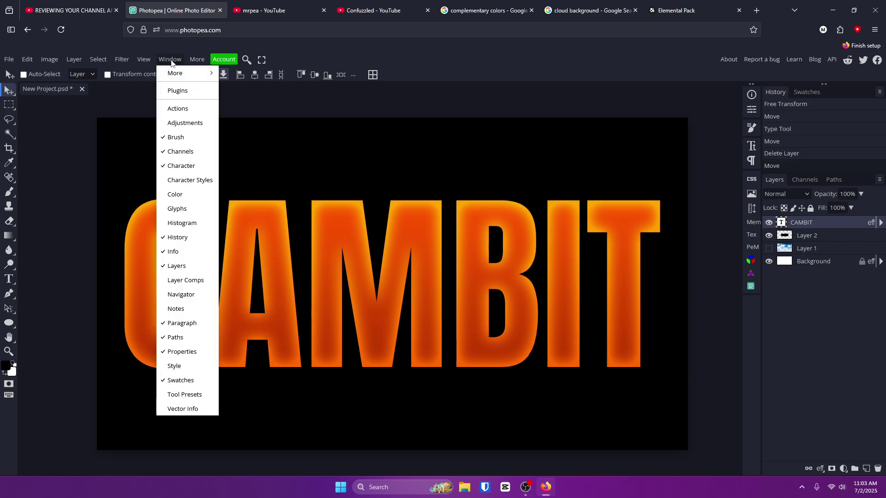
click(191, 88)
click(285, 59)
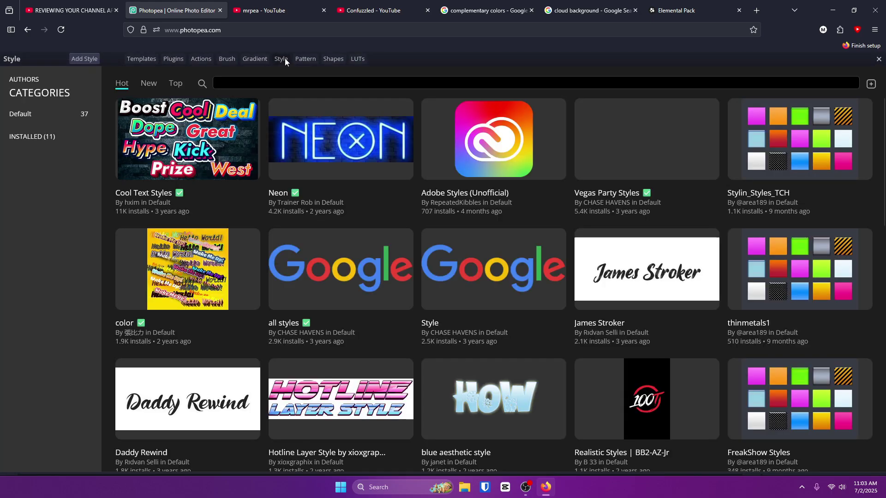
click(249, 111)
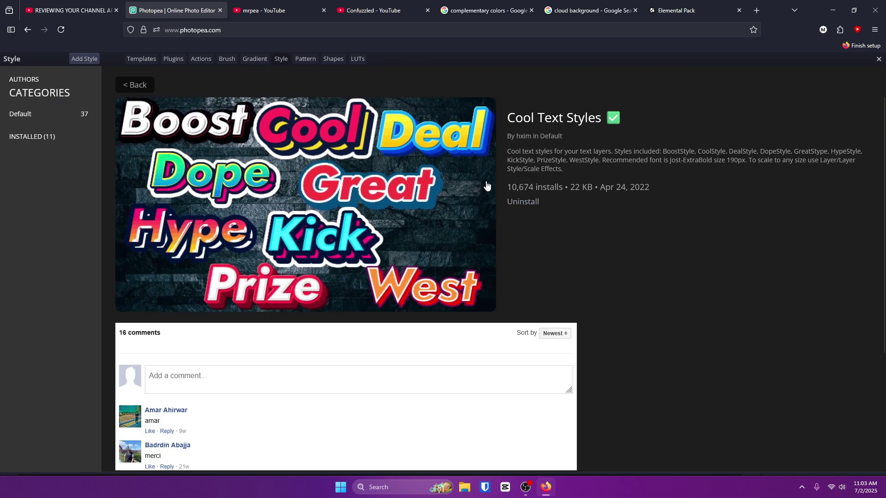
click(879, 59)
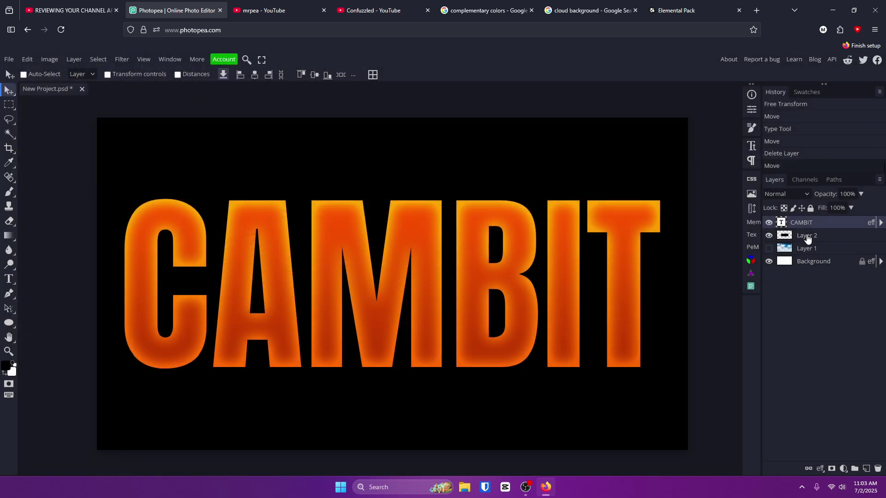
Apply a purple glow preset from the Neon style group to the CAMBIT text layer
double_click(841, 223)
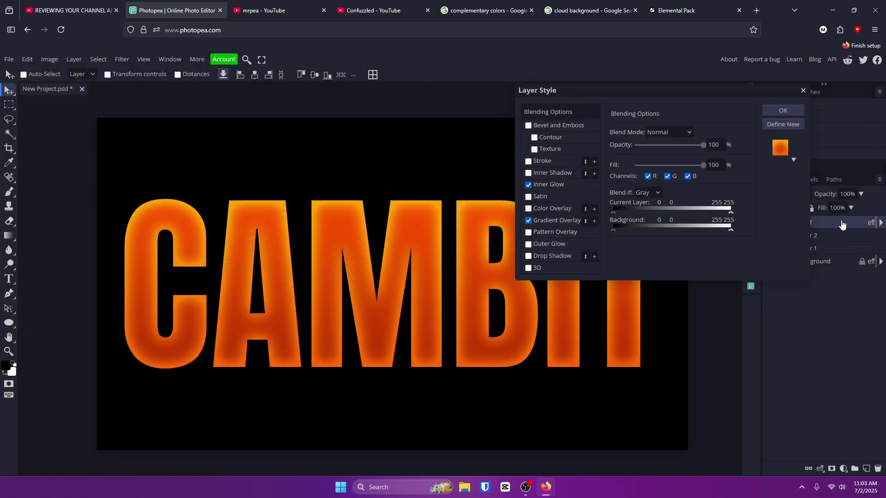
click(785, 158)
scroll(780, 227, down, 3)
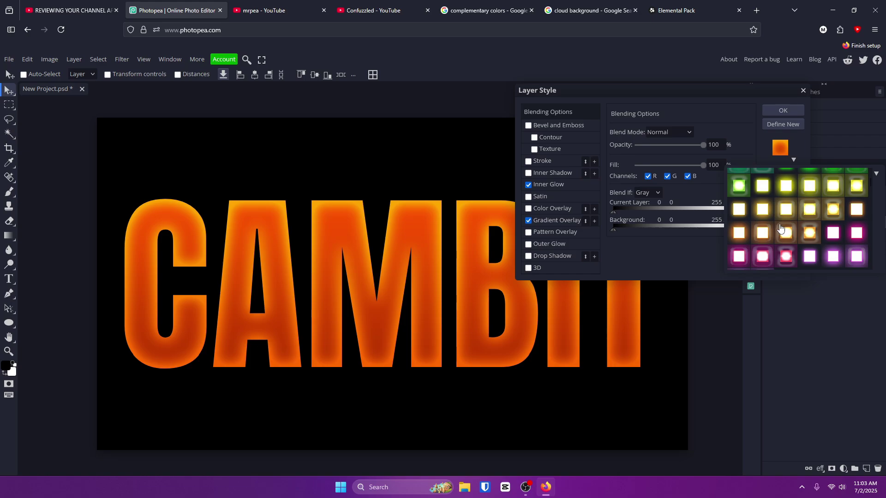
scroll(780, 228, down, 10)
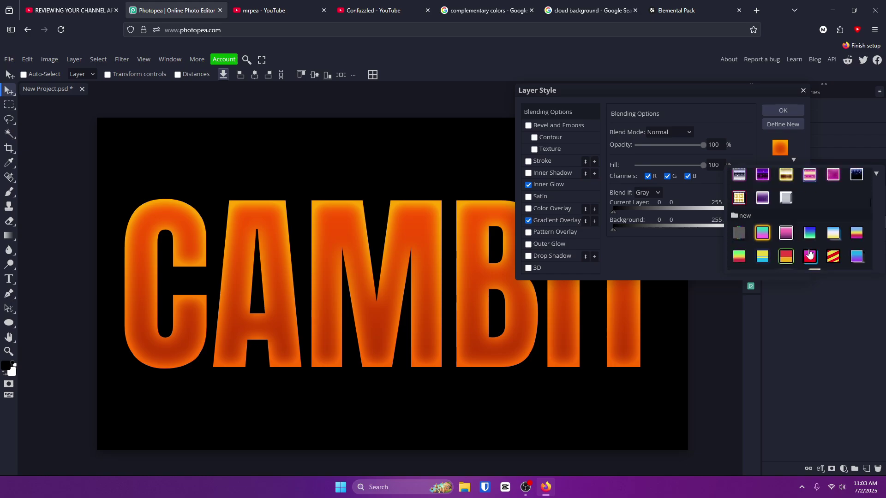
scroll(805, 247, down, 5)
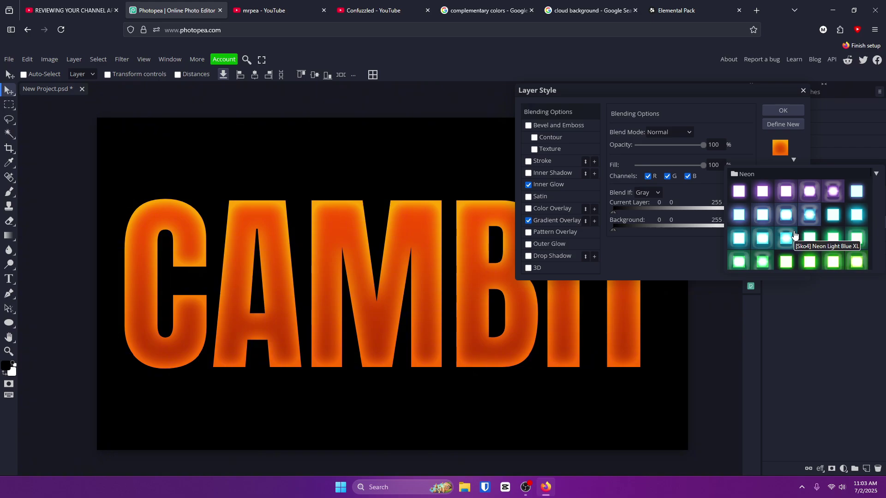
click(790, 199)
click(787, 110)
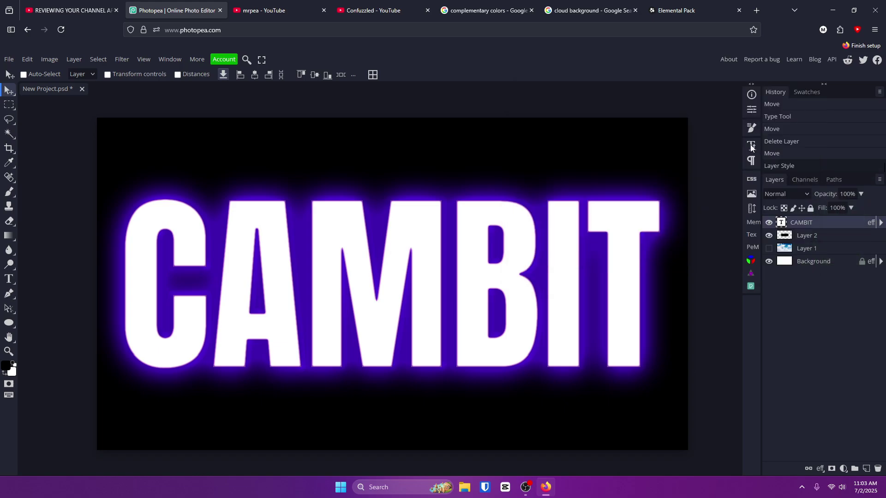
Reopen the CAMBIT layer's style settings and look over the Neon presets without changing the style
double_click(849, 224)
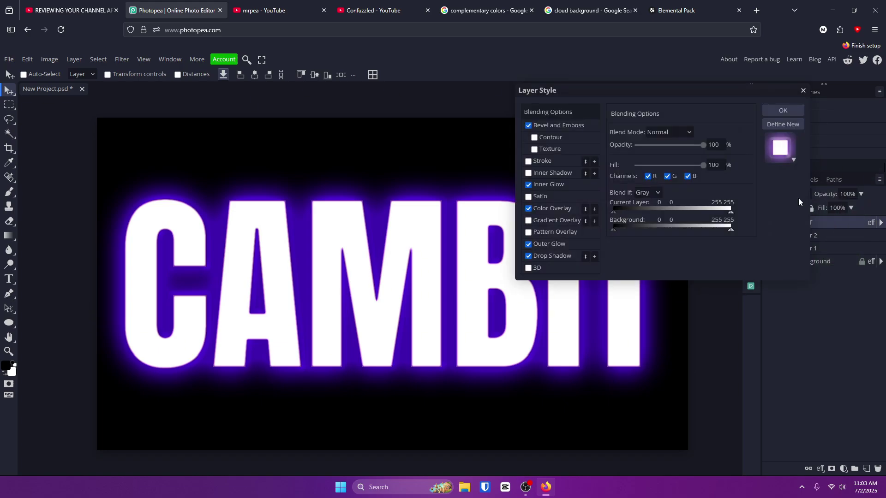
click(792, 161)
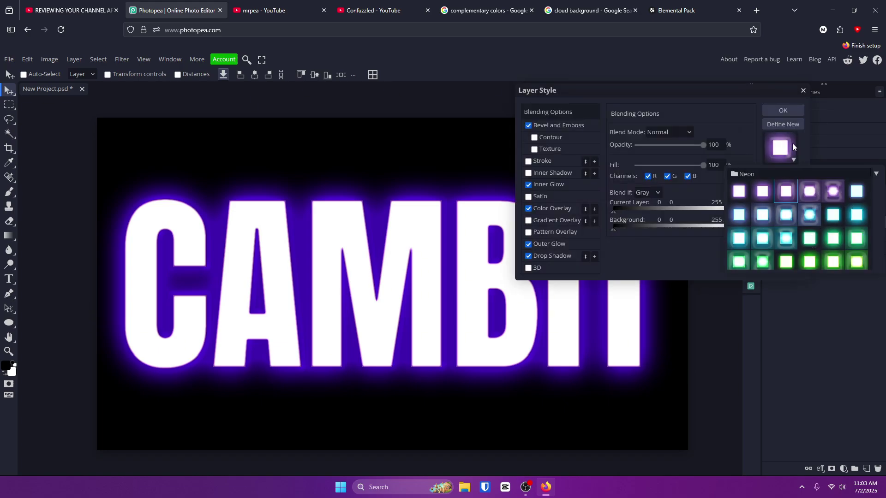
click(753, 117)
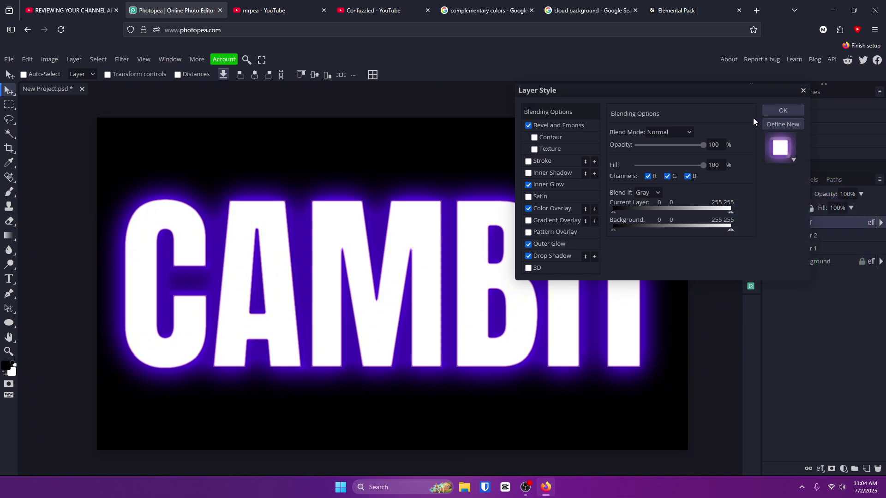
click(803, 92)
Switch to the CAMBIT Creates channel's videos on YouTube and open the FiveM server banner tutorial
click(9, 279)
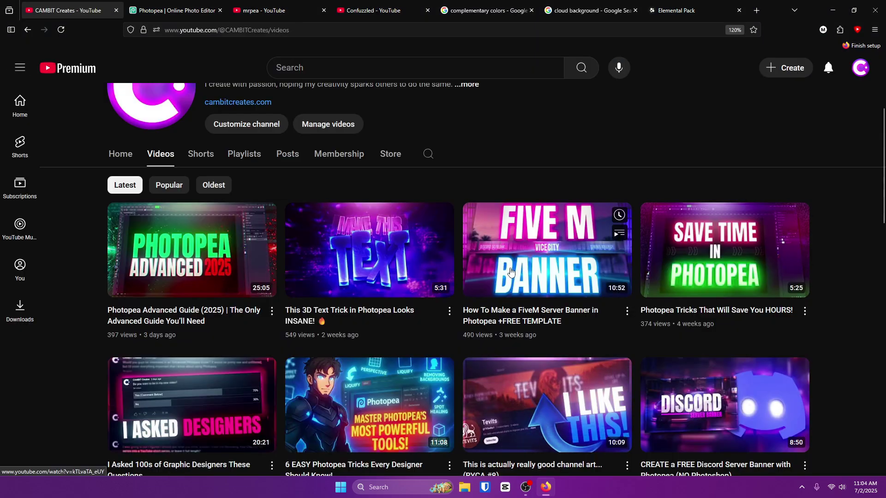
click(520, 240)
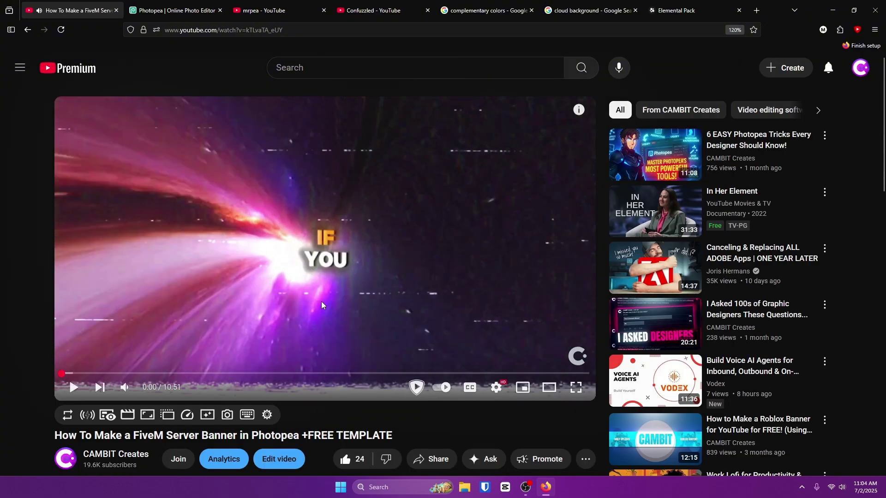
Skip through the FiveM banner tutorial in full screen to 7:46, showing the spacing distances around the banner text, and leave it paused
drag(119, 373, 194, 372)
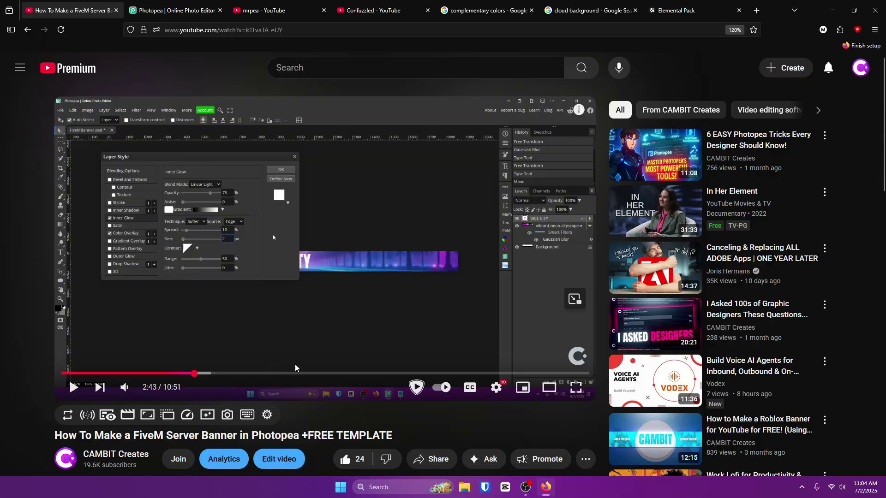
click(576, 387)
click(795, 466)
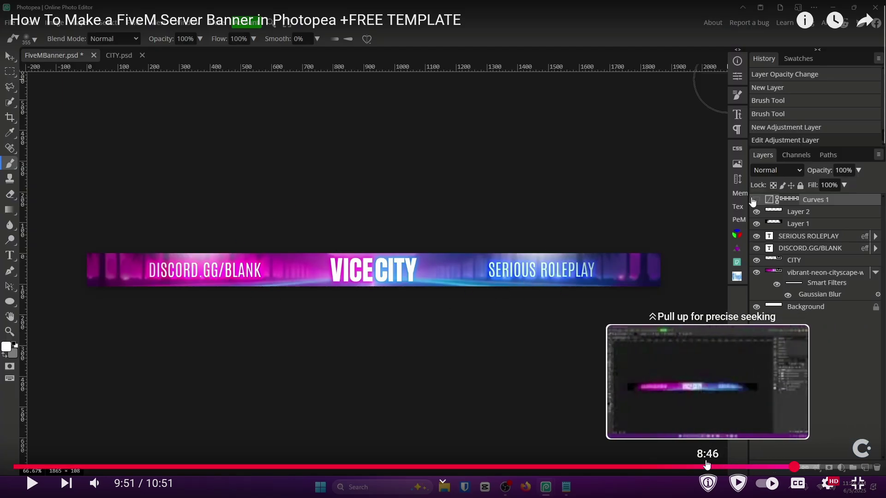
click(575, 466)
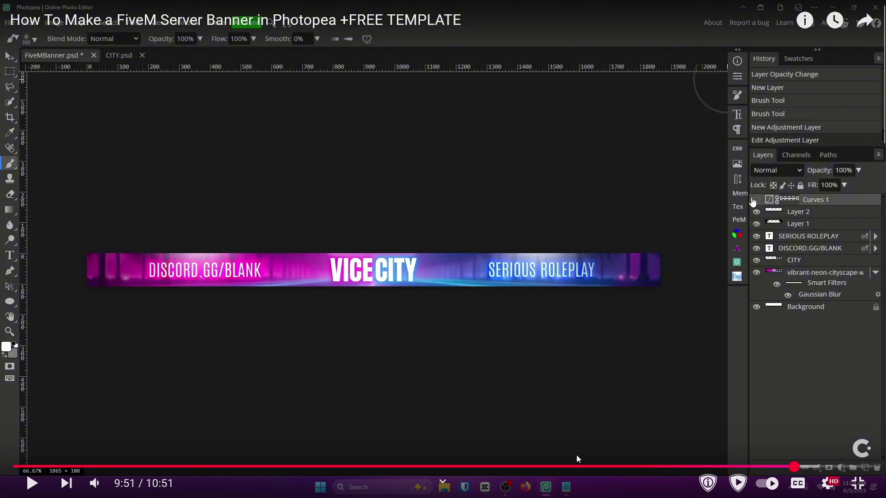
key(space)
click(600, 467)
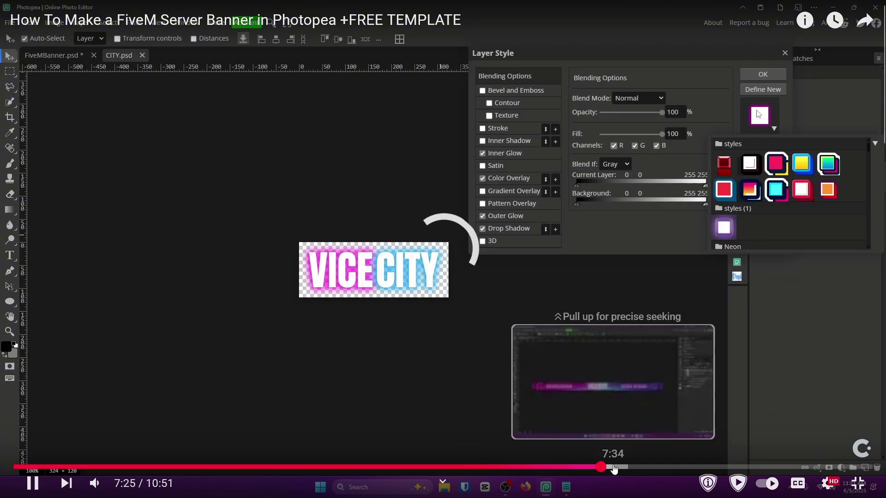
click(619, 467)
click(631, 468)
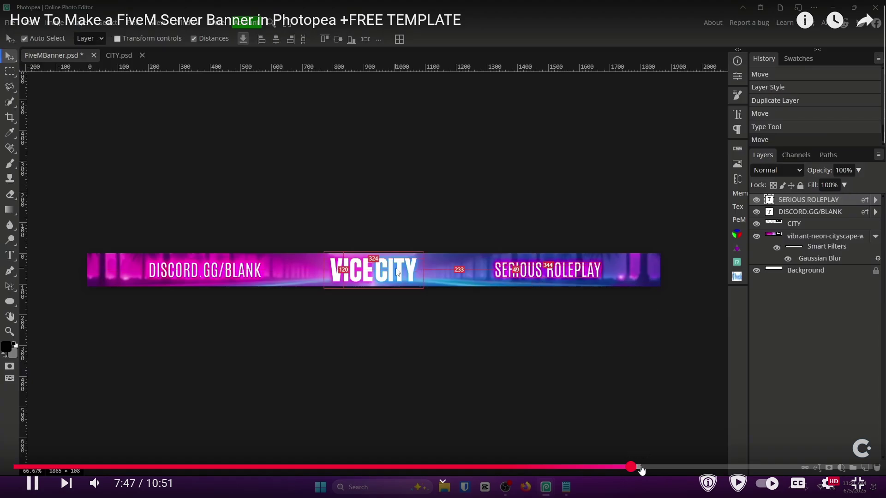
click(629, 467)
click(564, 443)
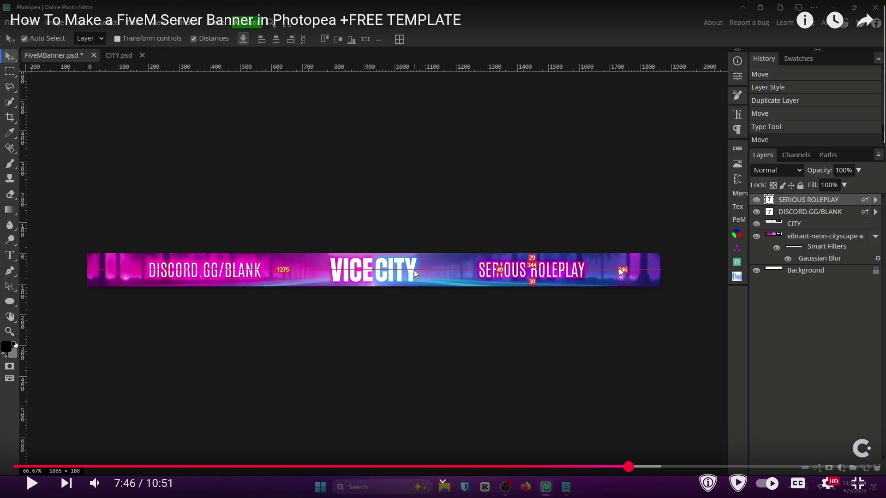
click(857, 484)
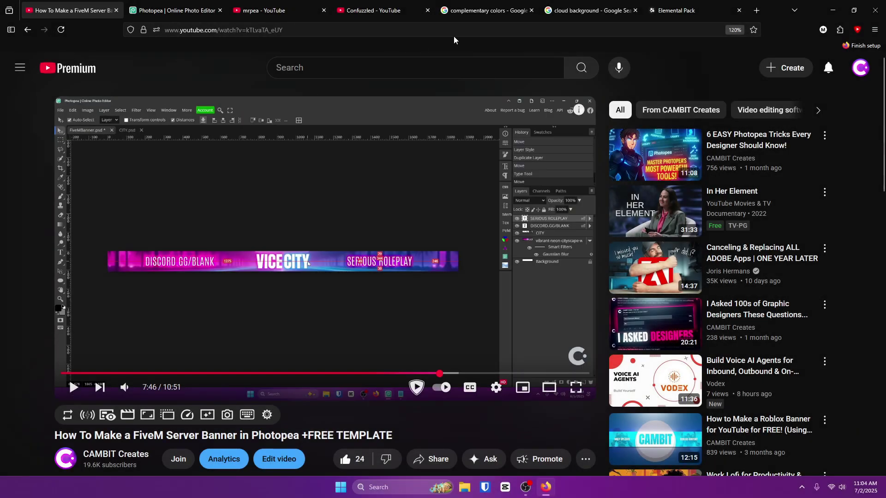
Switch to Photopea, cancel the text edit, and reposition the CAMBIT text with the Move tool's distance readouts turned on
click(173, 10)
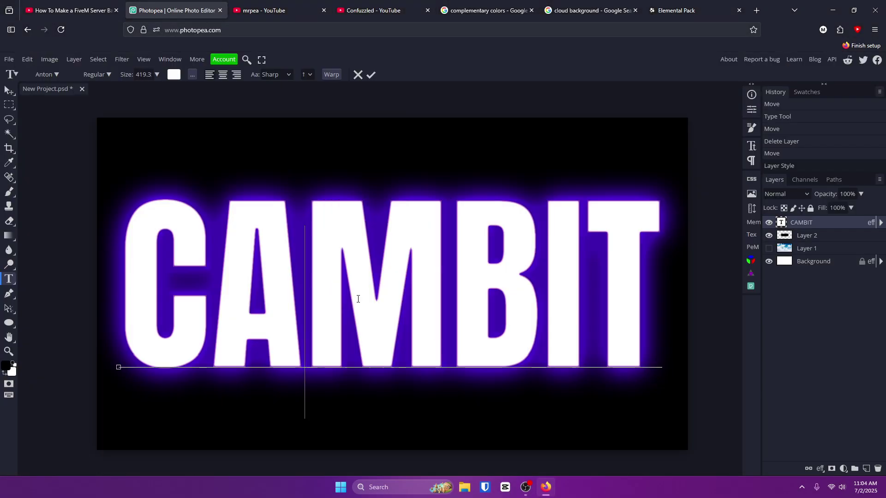
click(358, 75)
click(5, 90)
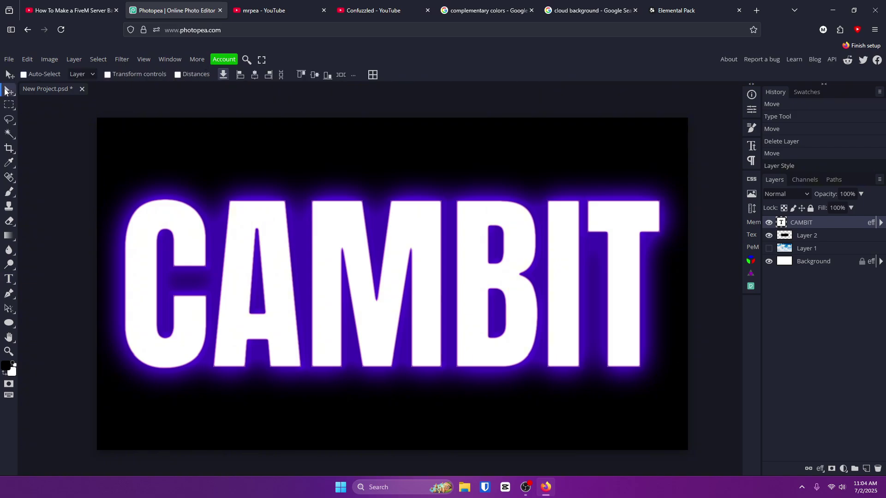
click(177, 74)
drag(355, 286, 97, 241)
drag(301, 247, 375, 290)
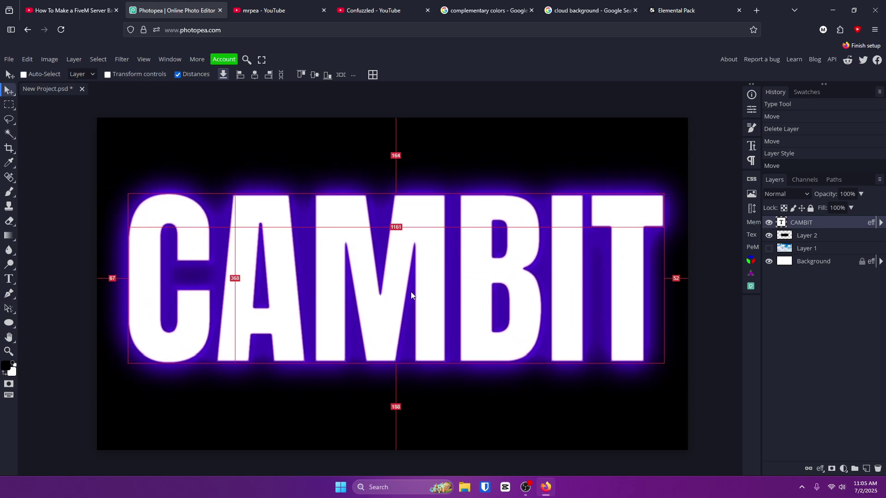
Scale the CAMBIT text down to about size 187.8 and place a duplicate of it beside the original
key(ctrl+t)
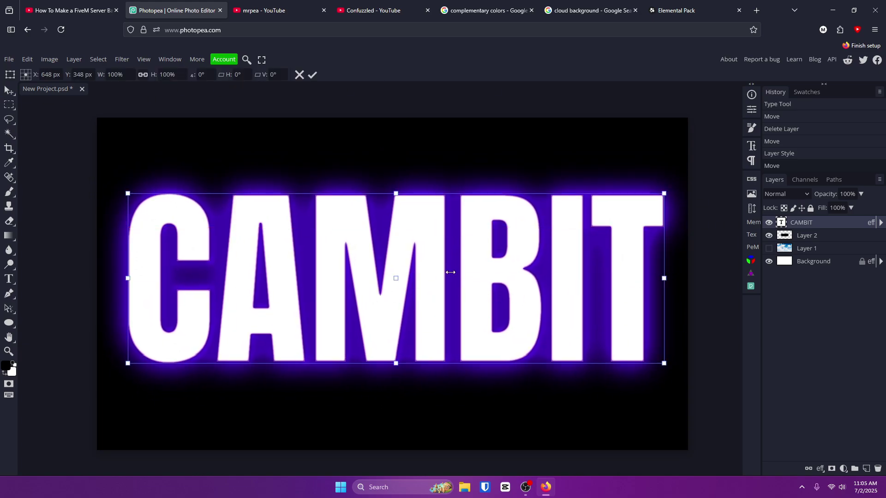
drag(451, 272, 370, 273)
click(312, 75)
drag(271, 273, 530, 283)
key(ctrl+j)
double_click(530, 282)
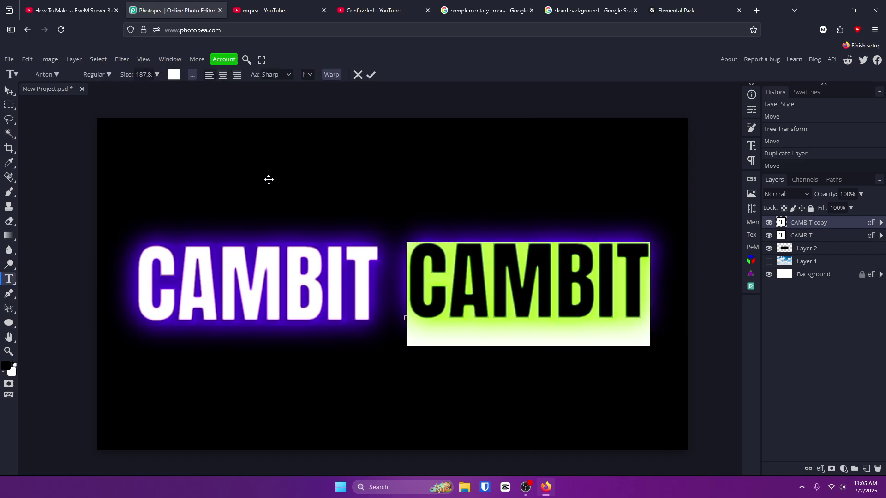
click(302, 150)
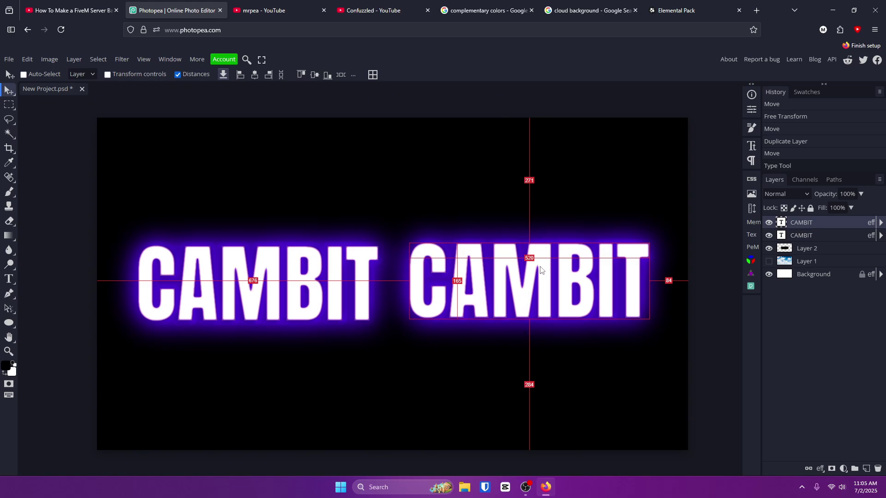
Nudge the CAMBIT copy upward, then move it level with the original, about 277 px from the canvas top
key(Up)
key(Up)
key(Up)
key(Up)
key(Up)
key(Up)
key(Up)
key(Up)
key(Up)
key(Up)
key(Up)
key(Up)
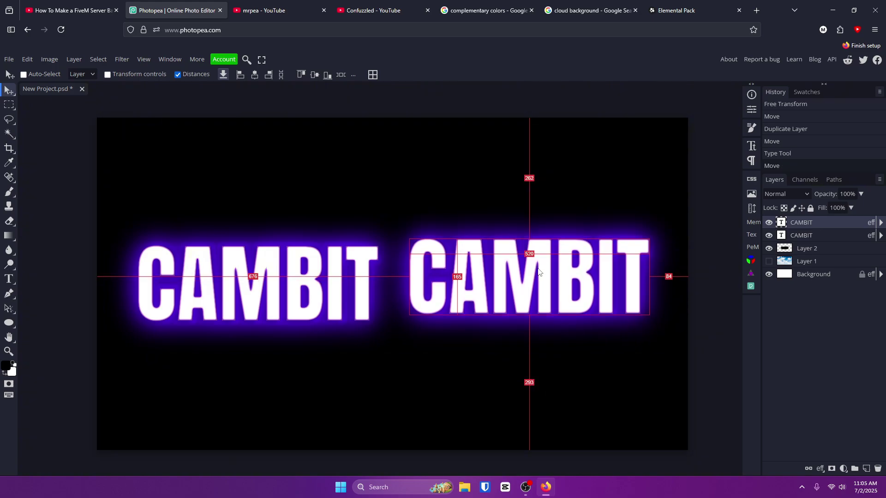
key(Up)
key(Up)
key(Up)
key(Up)
key(Up)
key(Up)
key(Up)
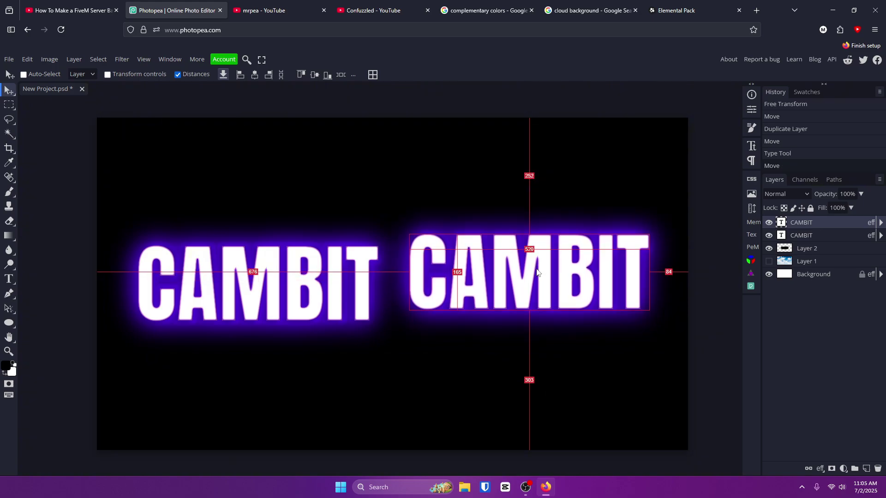
drag(537, 270, 540, 291)
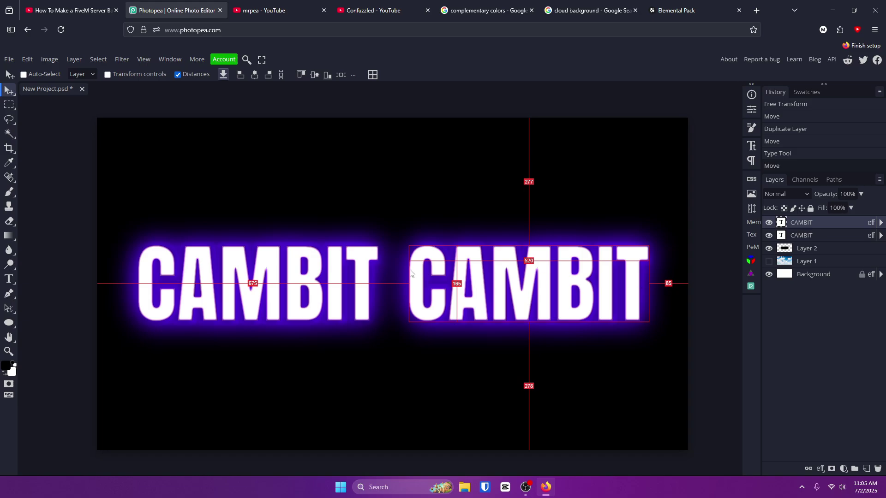
Compare both CAMBIT layers' distances to the canvas edges, shift the original slightly left, and turn the distance readouts off
click(855, 237)
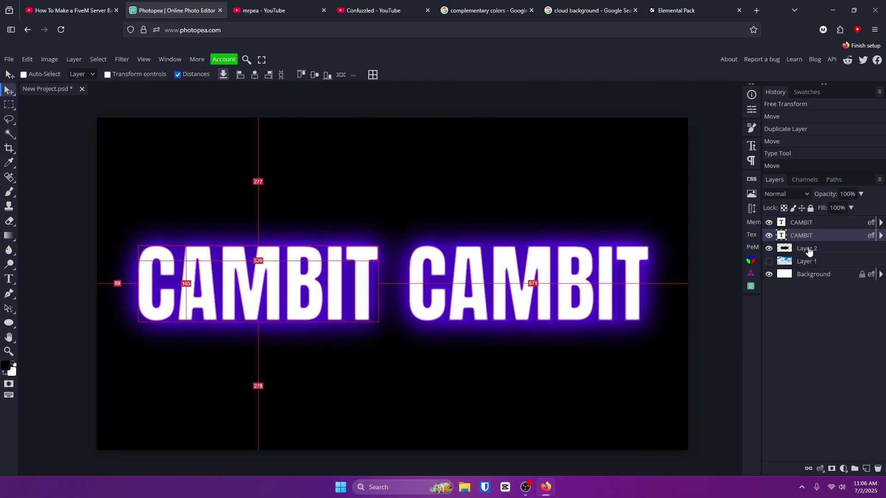
click(810, 223)
click(813, 238)
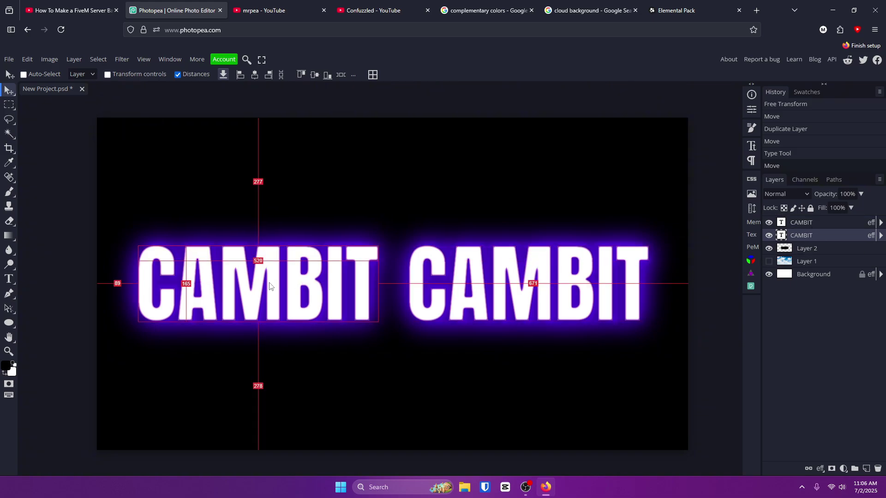
click(225, 289)
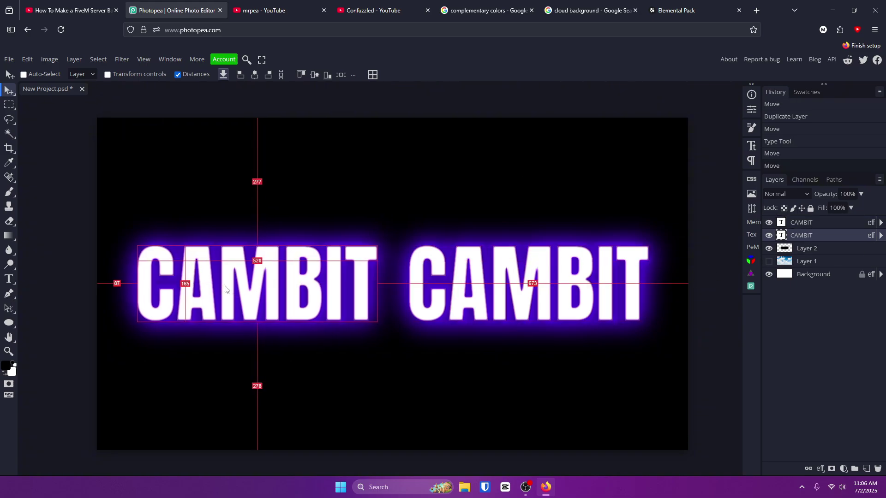
click(813, 224)
click(807, 247)
click(811, 237)
click(811, 225)
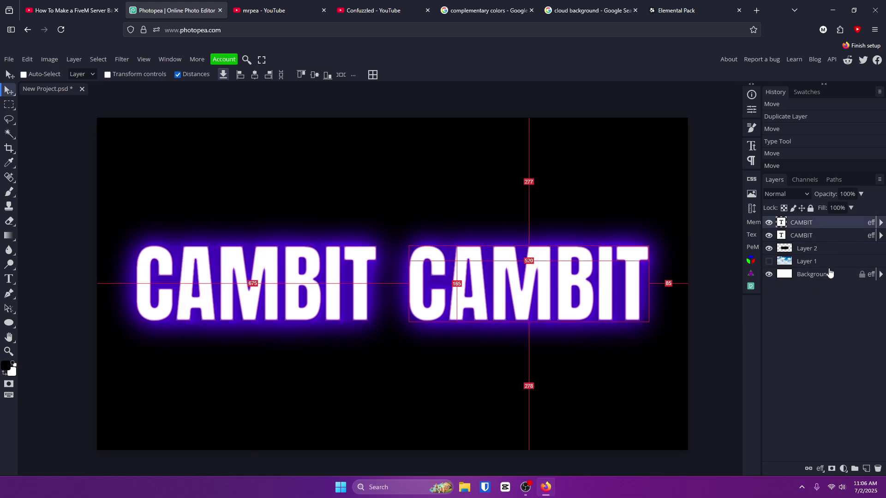
click(807, 273)
click(810, 222)
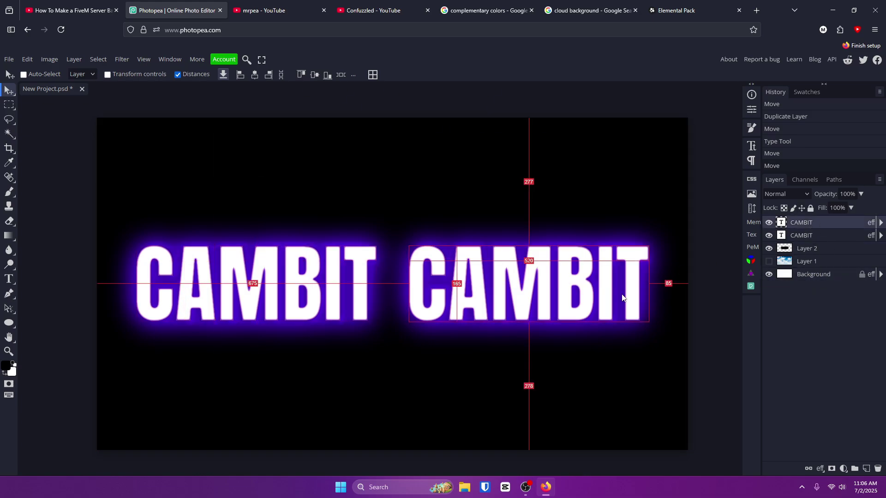
click(177, 74)
Close the Confuzzled channel page and return to the FiveM server banner tutorial
click(277, 11)
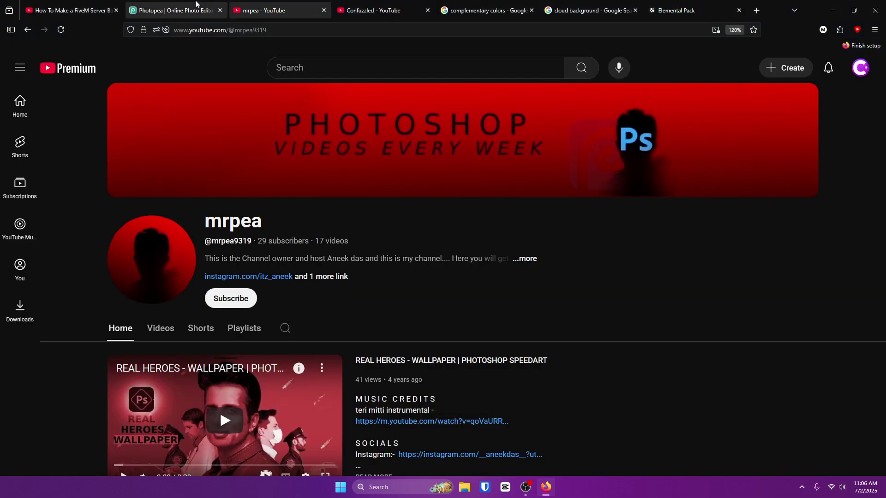
click(175, 10)
click(385, 11)
click(428, 10)
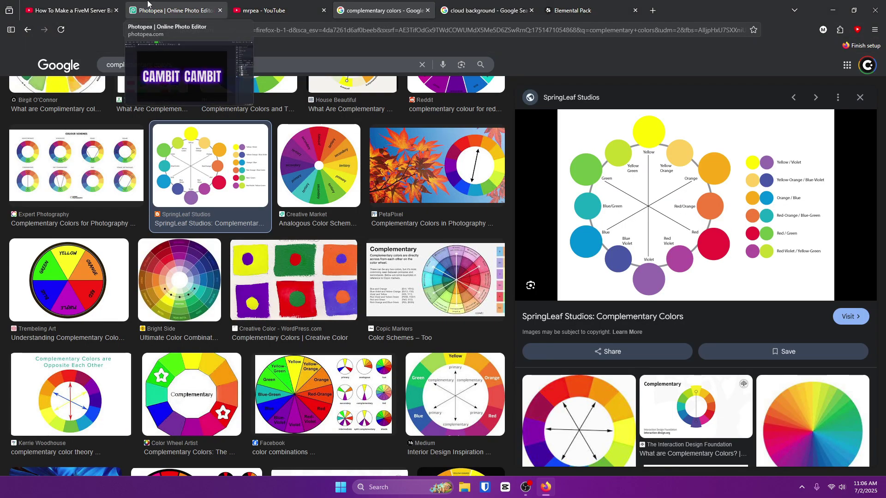
click(70, 11)
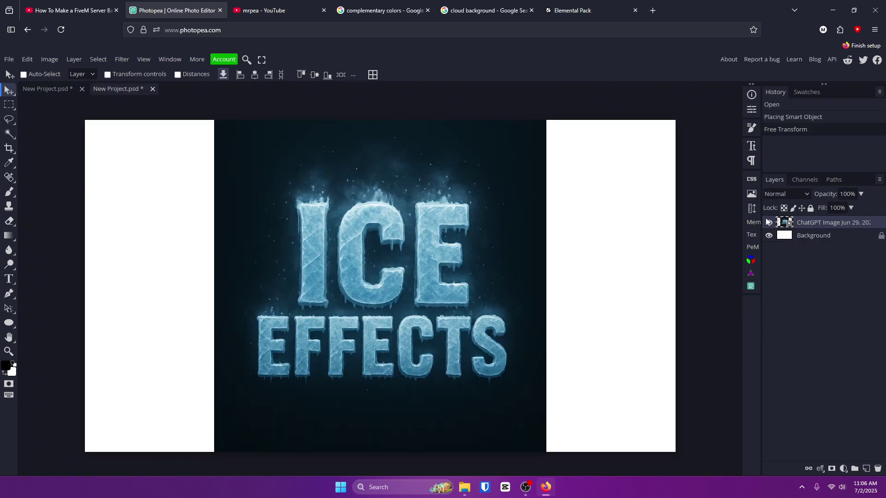
Add a new layer with Overlay blending above the ICE EFFECTS image and set up a white brush of size 257
click(8, 351)
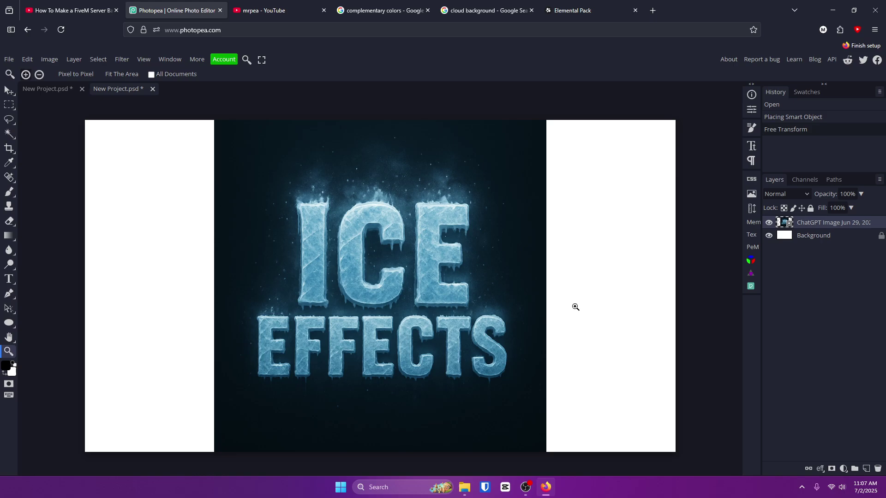
click(344, 234)
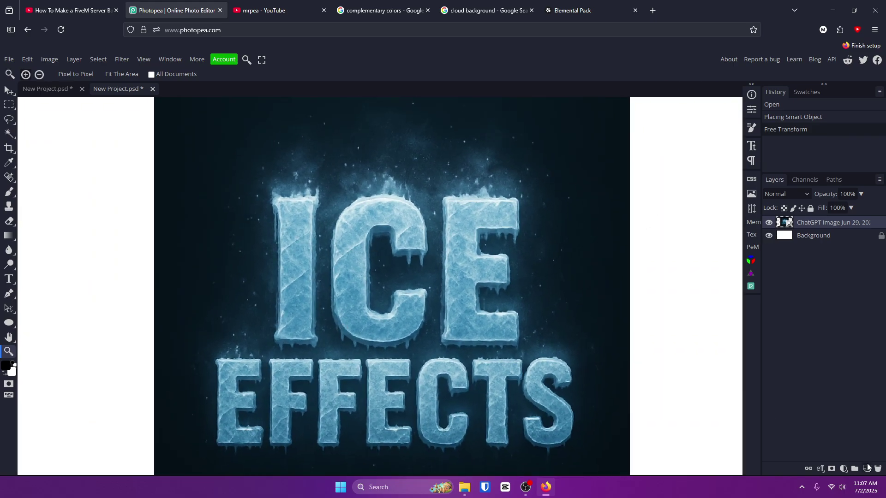
click(866, 469)
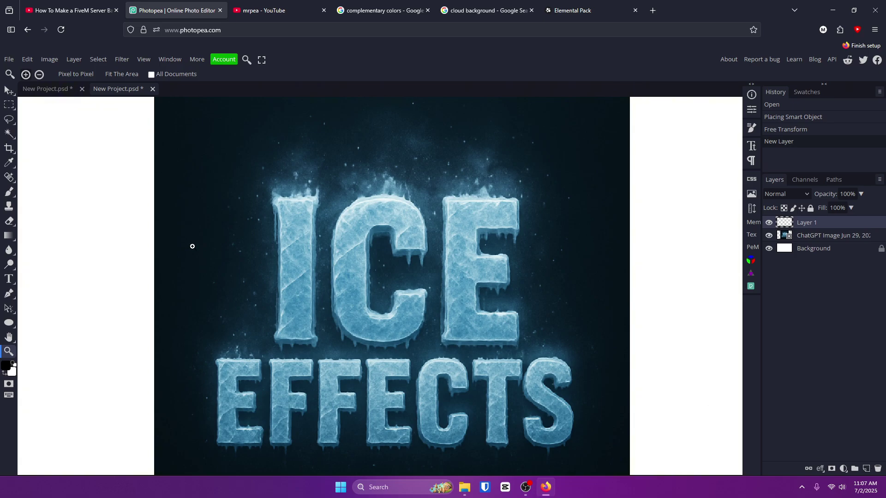
click(9, 191)
click(3, 367)
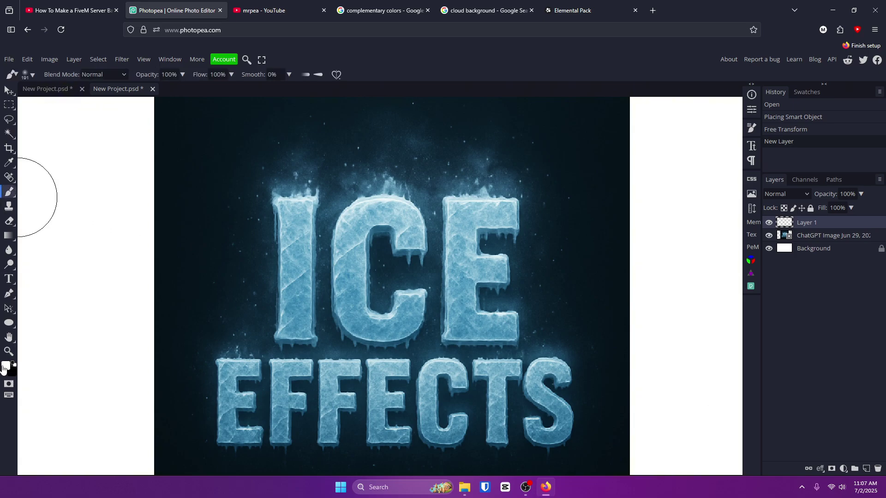
mouse_move(261, 232)
mouse_down()
mouse_move(267, 148)
mouse_move(257, 148)
mouse_move(273, 116)
mouse_up()
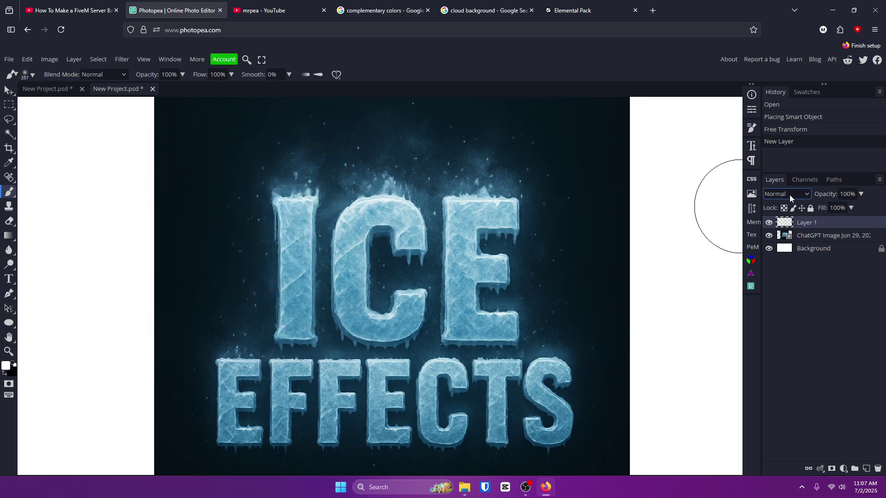
click(791, 198)
click(778, 385)
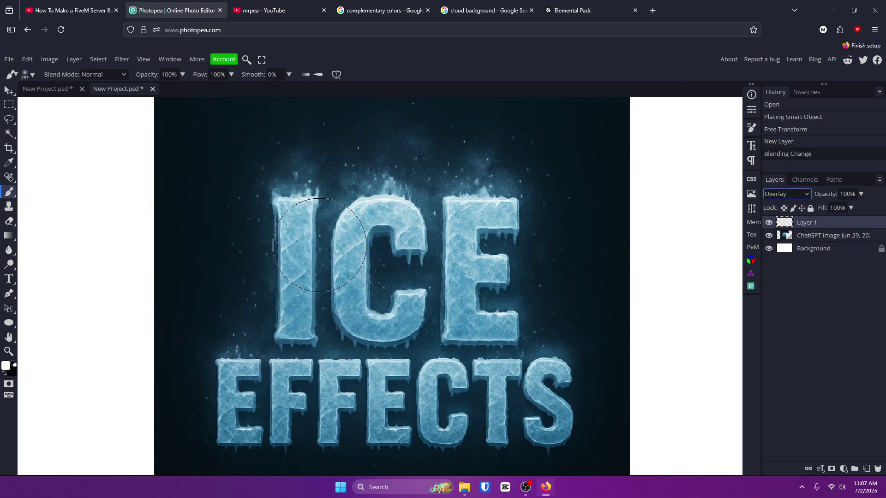
Brush white highlights over parts of the ICE and EFFECTS lettering on the Overlay layer and fit the image in view
drag(256, 199, 269, 211)
mouse_move(466, 277)
mouse_down()
mouse_move(530, 291)
mouse_move(489, 281)
mouse_up()
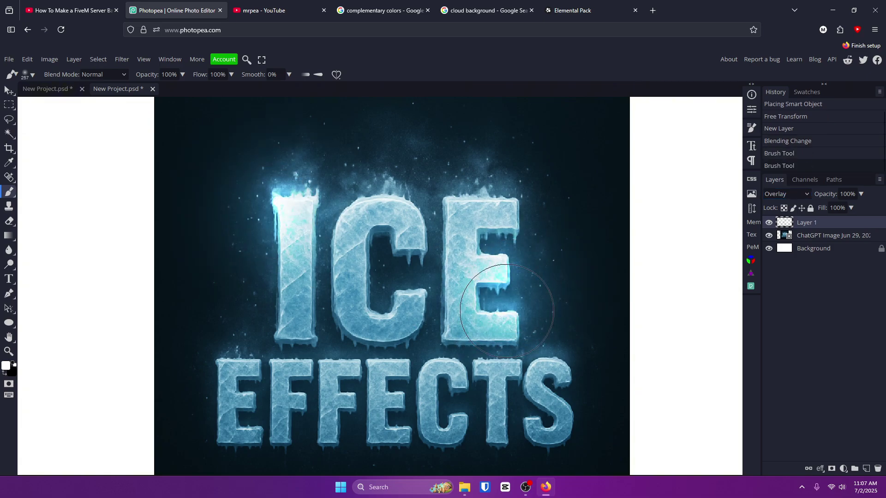
drag(230, 360, 242, 366)
drag(392, 406, 318, 402)
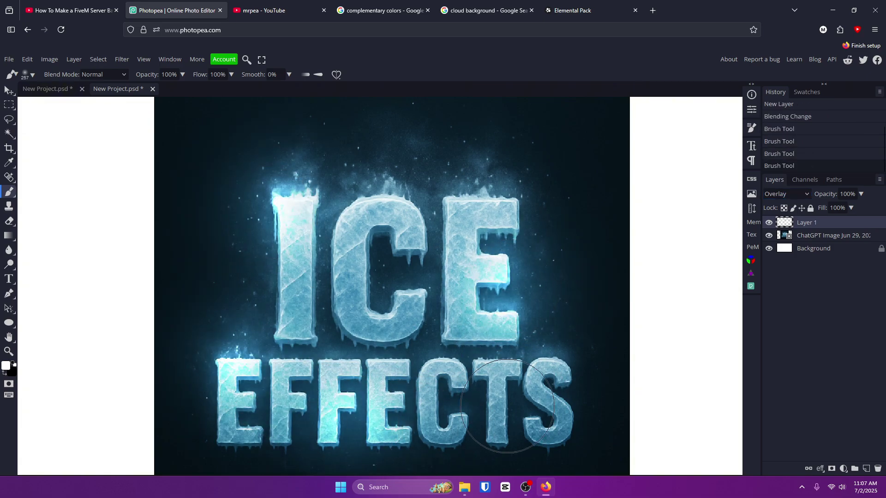
drag(544, 378, 584, 388)
drag(518, 433, 600, 353)
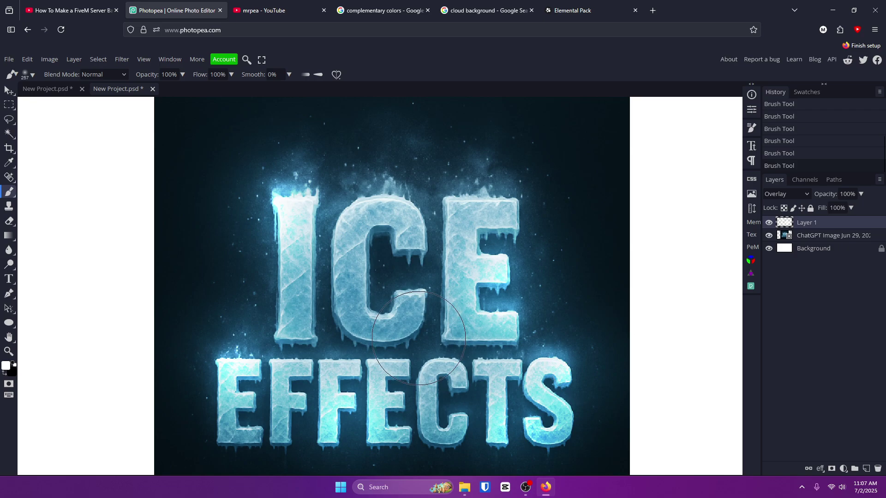
drag(360, 323, 507, 338)
drag(454, 221, 397, 203)
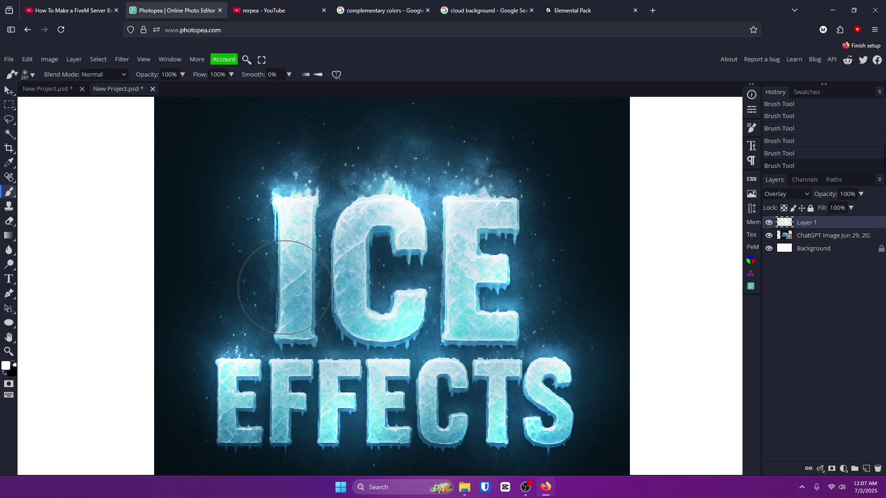
click(7, 352)
click(122, 74)
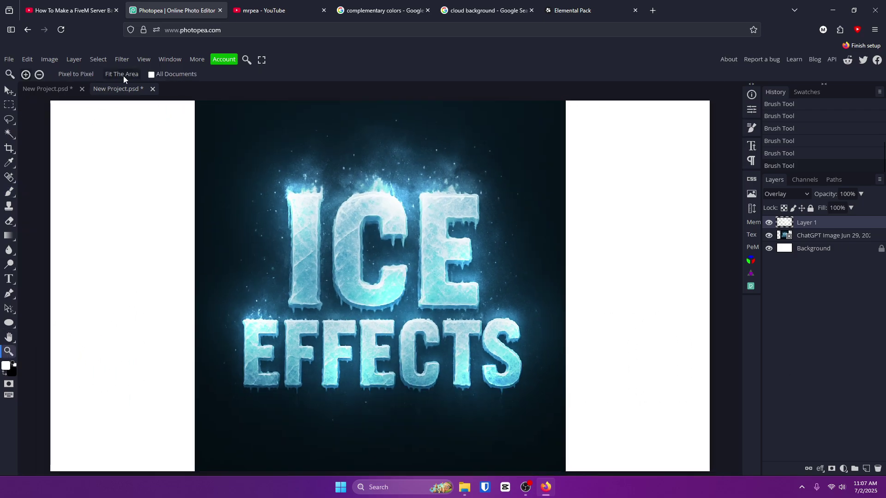
Compare the ICE EFFECTS lettering with and without the Overlay highlights by toggling Layer 1's visibility
scroll(495, 284, down, 1)
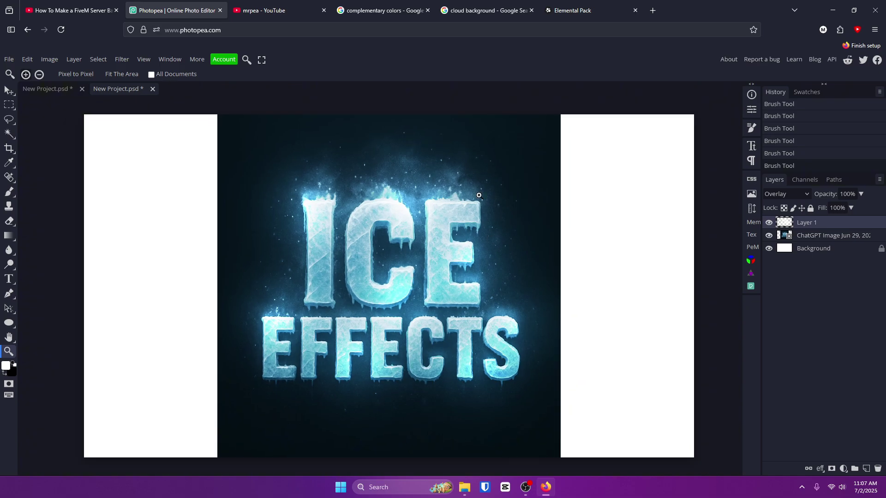
scroll(317, 240, up, 1)
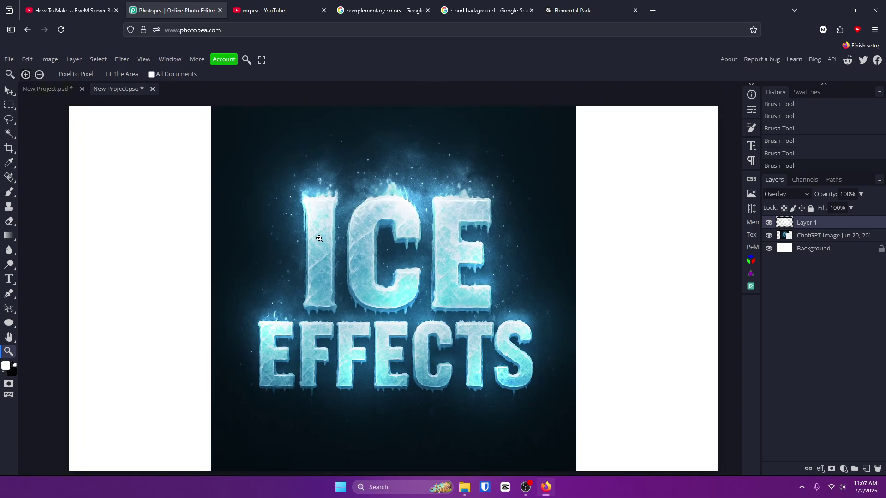
click(768, 222)
click(769, 222)
click(769, 222)
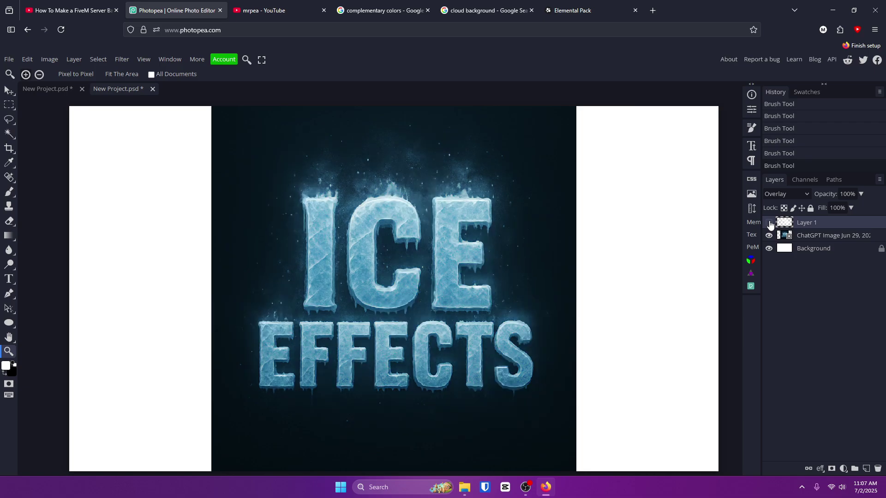
click(769, 224)
click(769, 225)
click(769, 223)
click(769, 224)
click(768, 224)
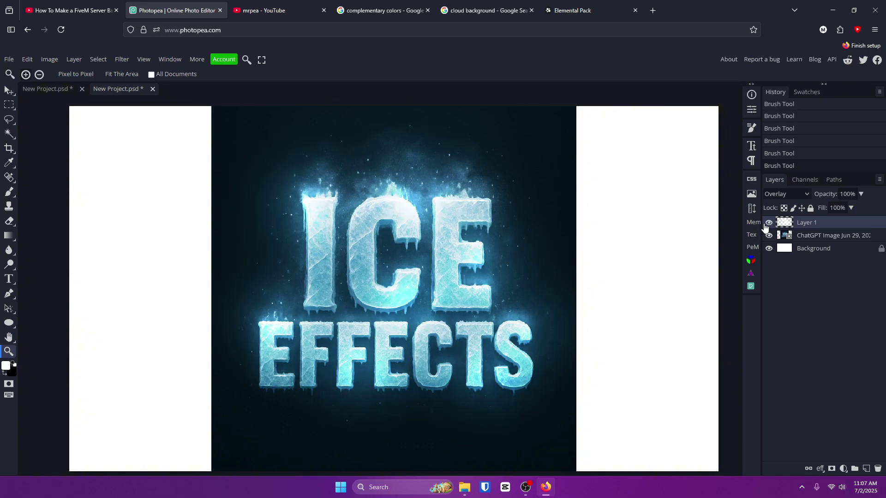
click(768, 223)
click(768, 223)
Create a new blank project with a white background
click(8, 91)
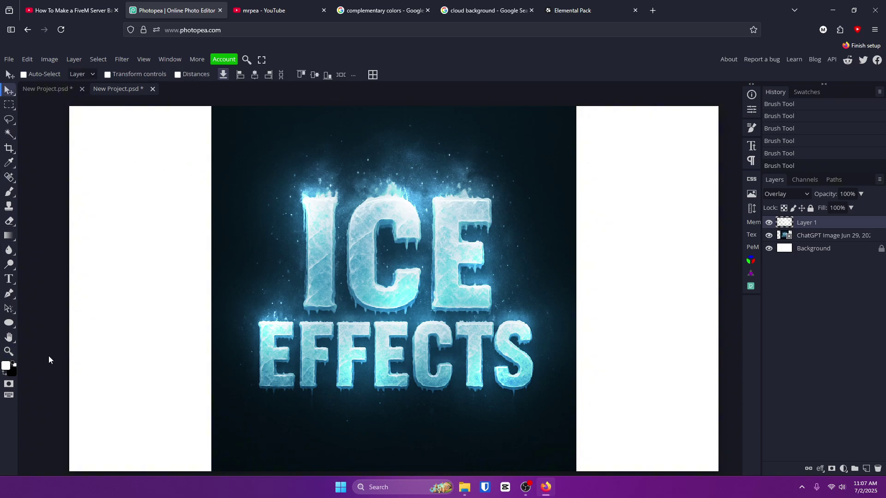
click(9, 279)
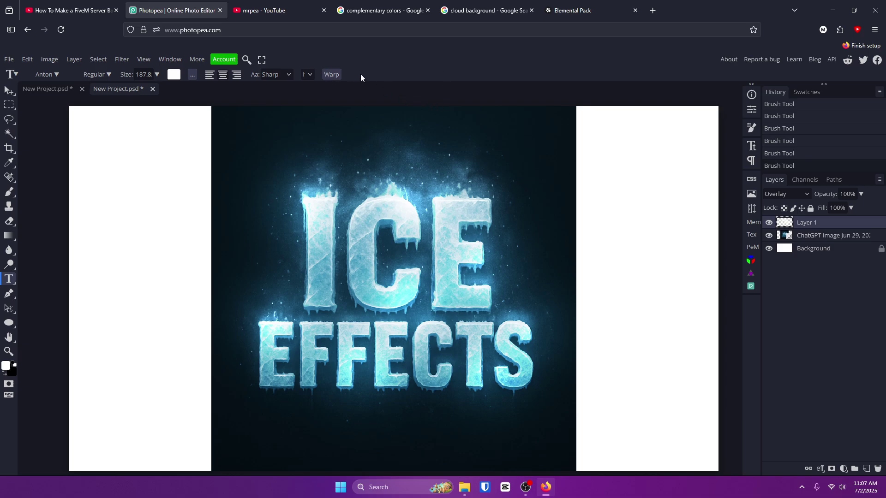
click(9, 59)
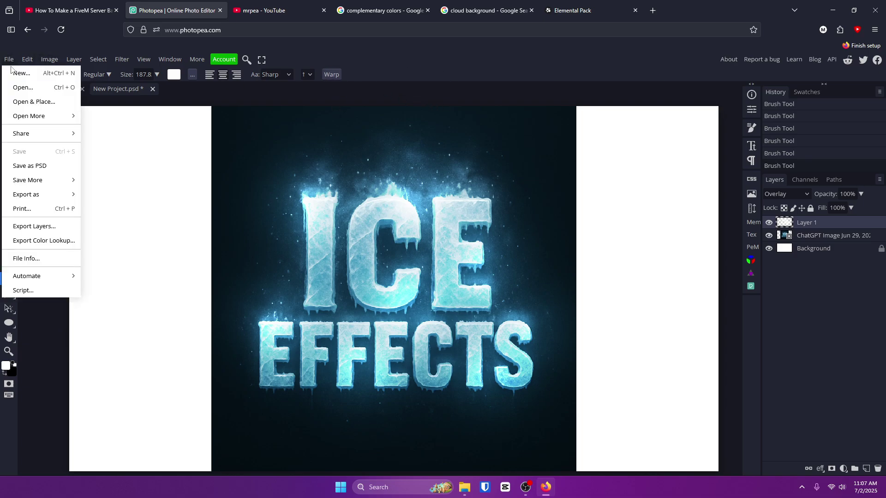
click(11, 70)
click(561, 221)
click(747, 242)
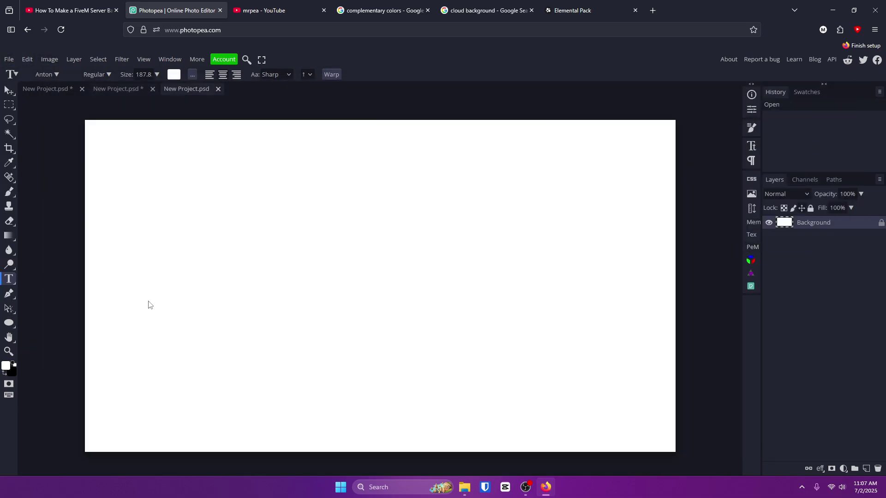
Add the text "TEXT" in Anton to the canvas and color it black
click(304, 315)
text(FIVE)
key(ctrl+a)
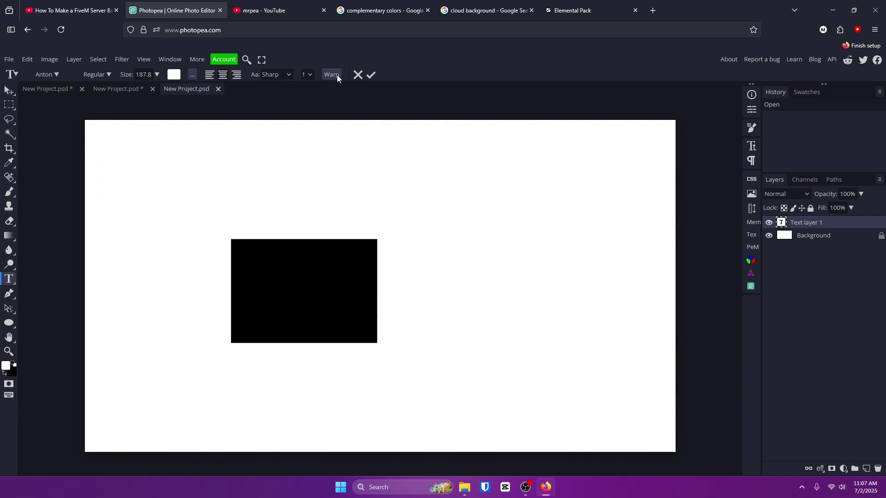
click(174, 74)
click(124, 228)
click(267, 148)
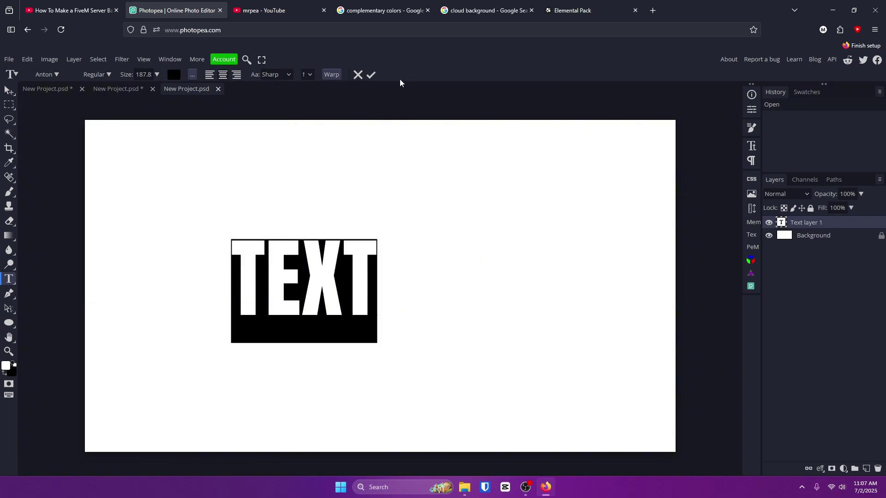
click(371, 74)
Enlarge the TEXT layer to about 196% and center it on the canvas
key(ctrl+t)
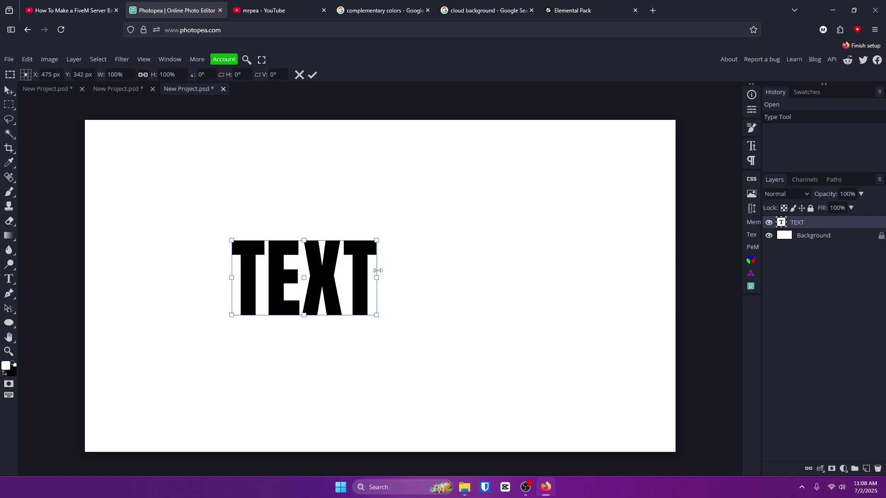
drag(376, 278, 516, 277)
drag(408, 293, 415, 302)
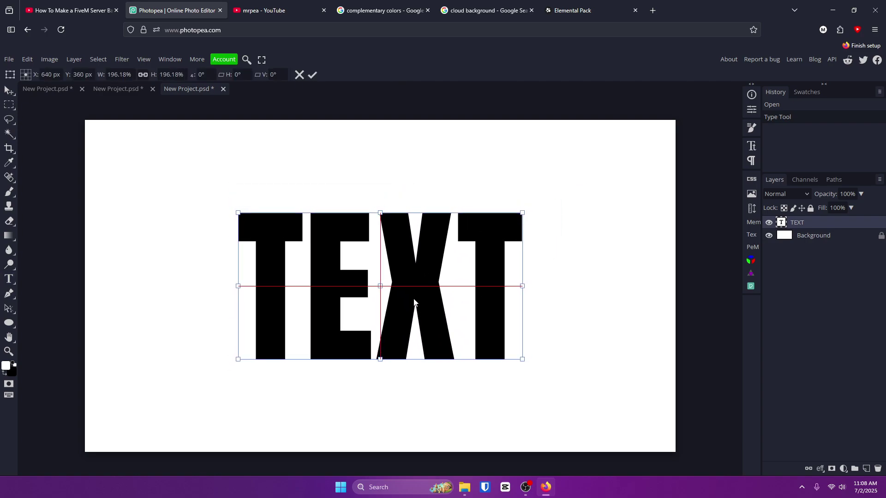
click(312, 74)
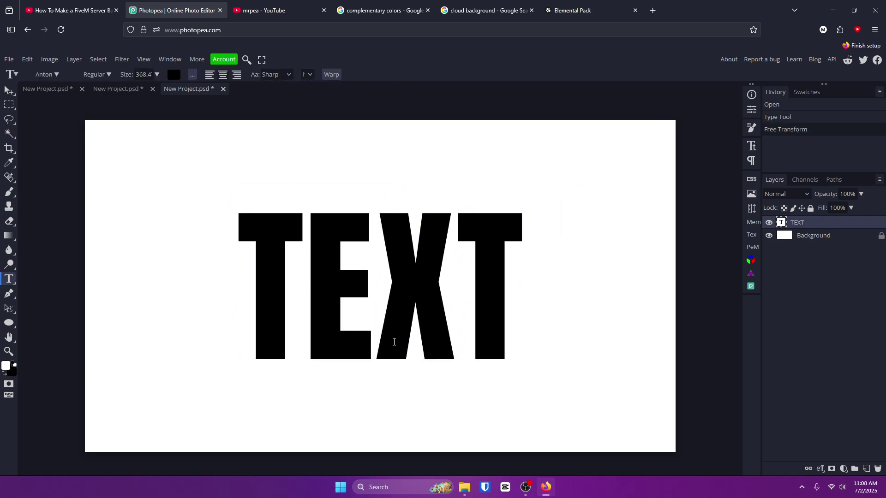
Try the Arc and Shell Lower text warps, reduce the bend to 19%, and apply the Fish warp to TEXT
click(331, 75)
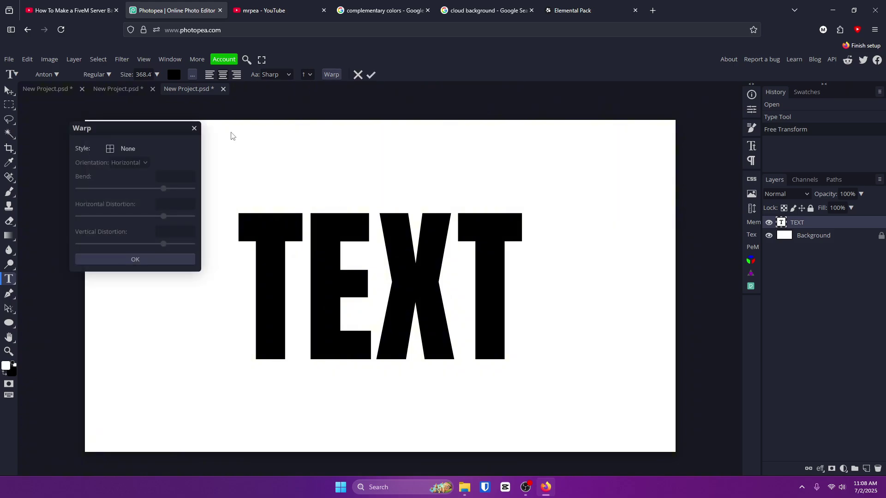
click(129, 148)
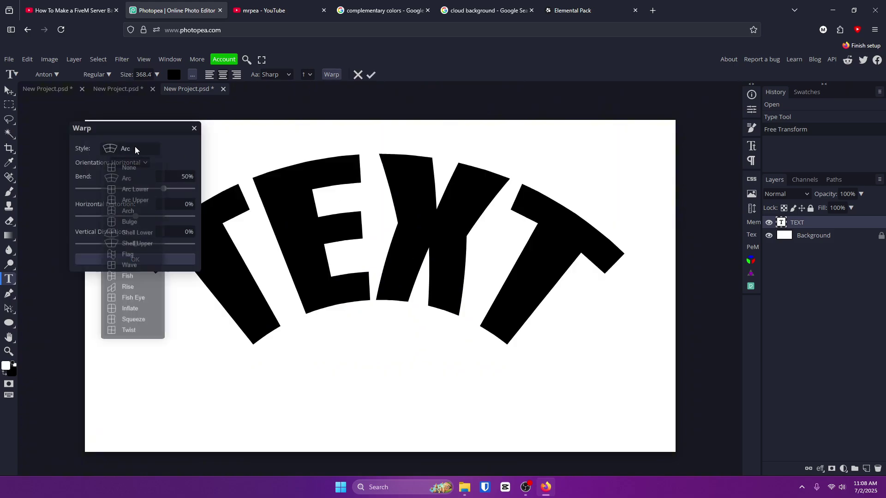
click(136, 232)
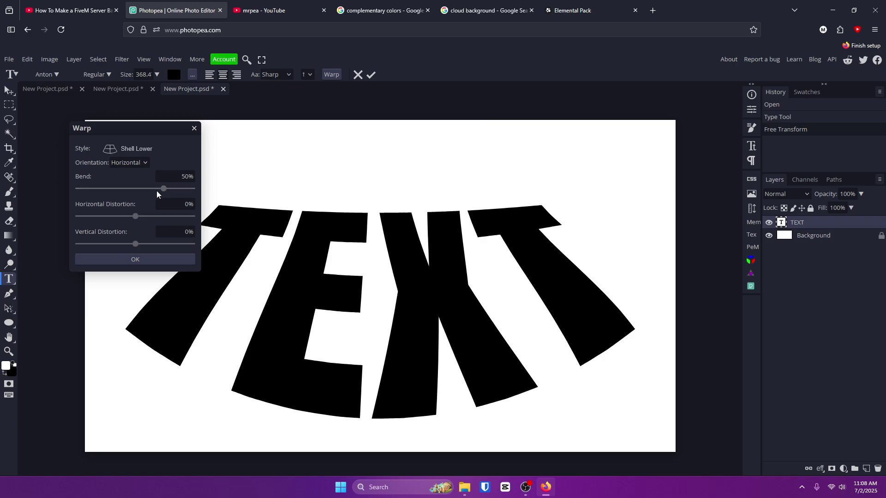
drag(157, 190, 146, 189)
click(131, 149)
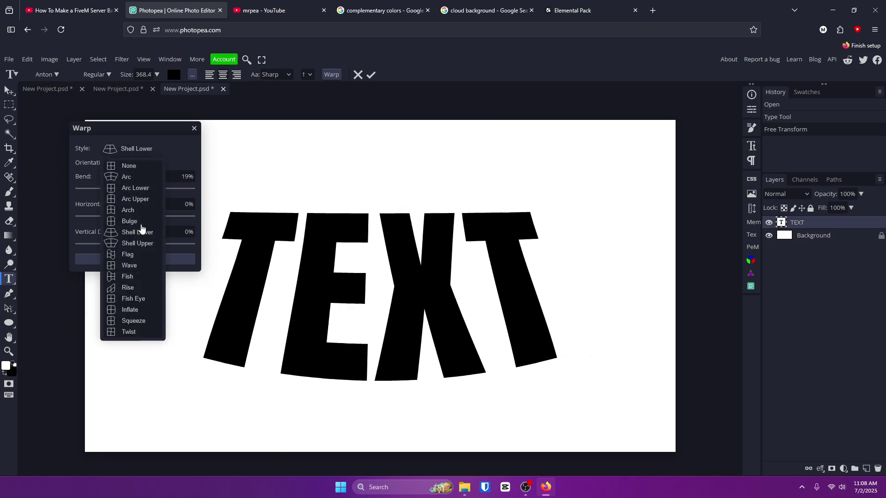
click(140, 278)
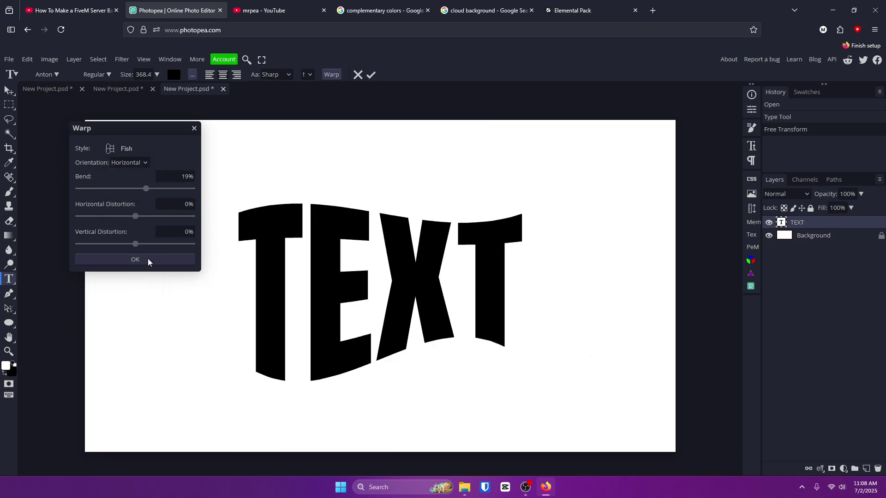
click(148, 258)
Try moving the warped text, undo it, and revert TEXT to its unwarped state
click(9, 91)
drag(397, 272, 256, 334)
key(ctrl+z)
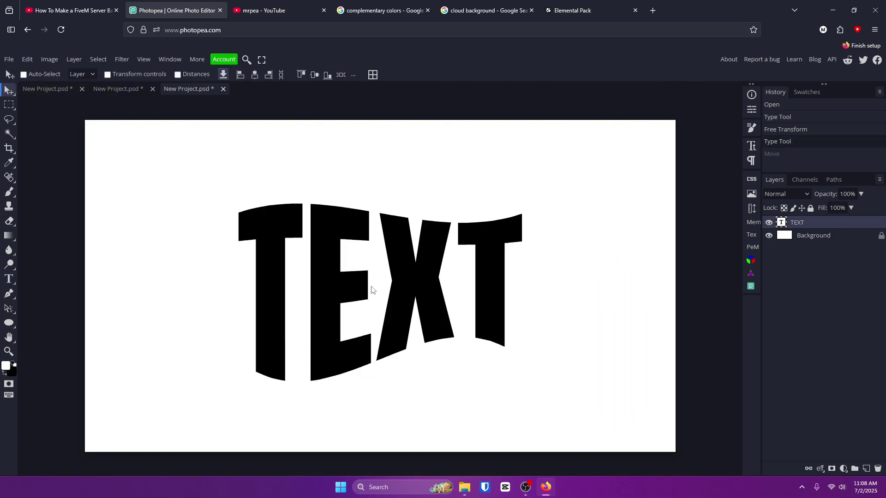
double_click(370, 289)
click(358, 75)
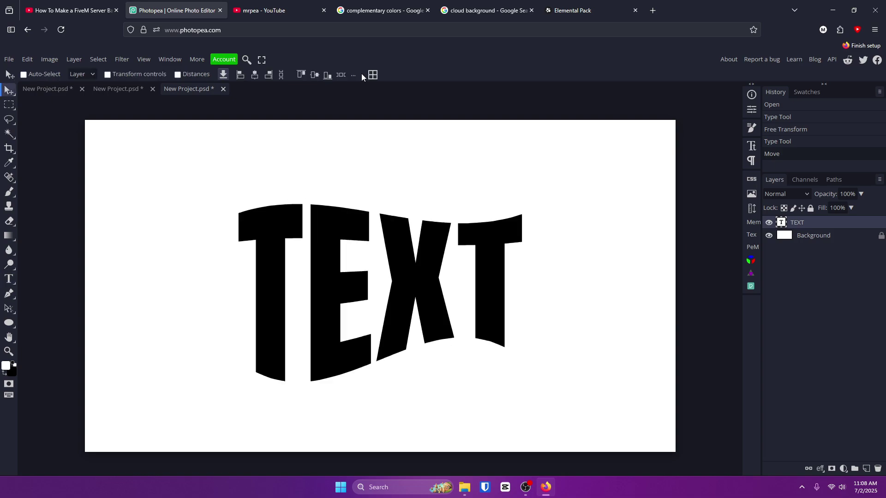
click(786, 129)
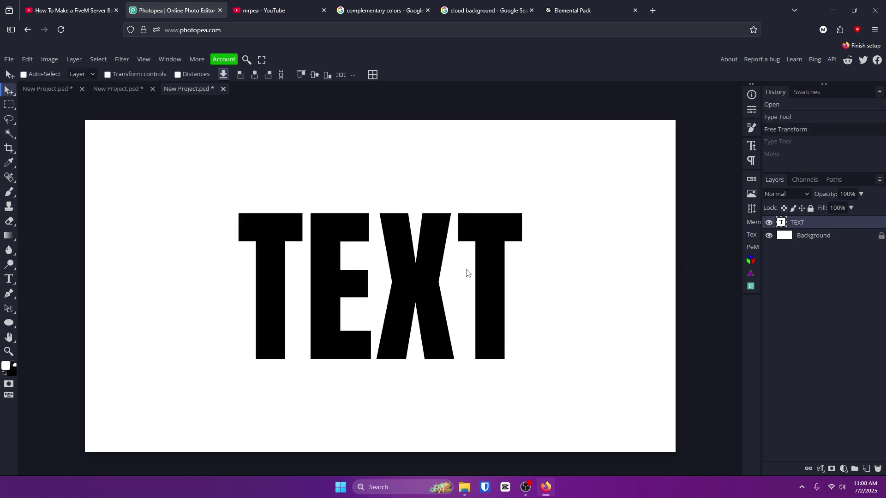
double_click(319, 261)
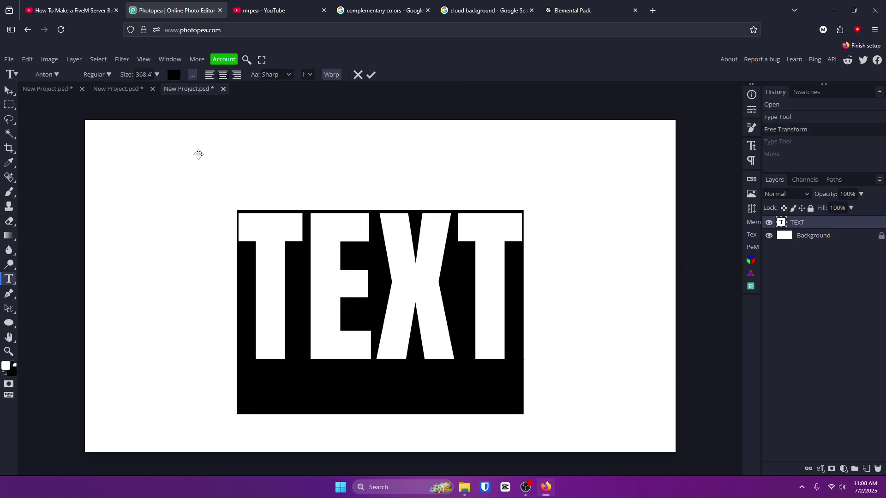
click(371, 75)
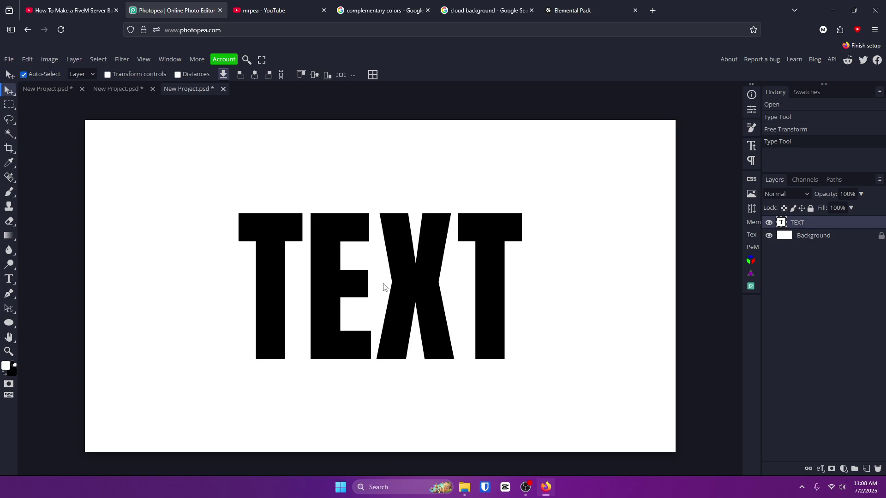
Check the transform options available for the text layer and rasterize the TEXT layer
key(ctrl+t)
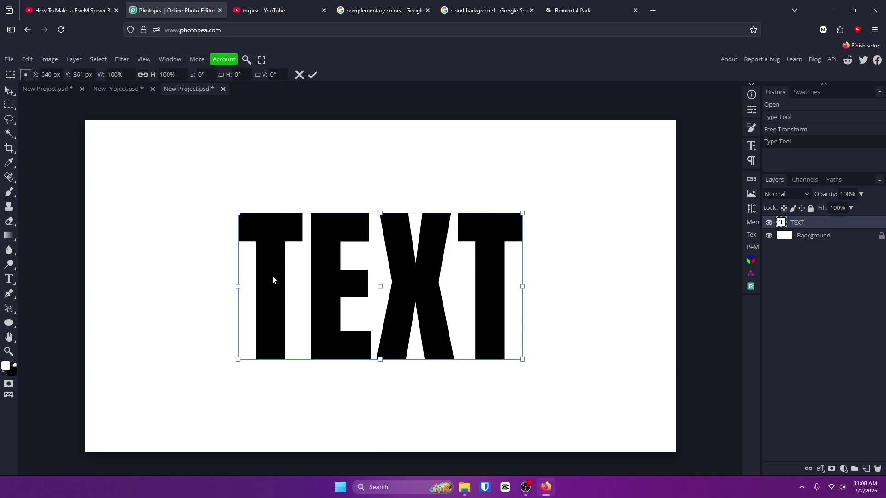
right_click(434, 251)
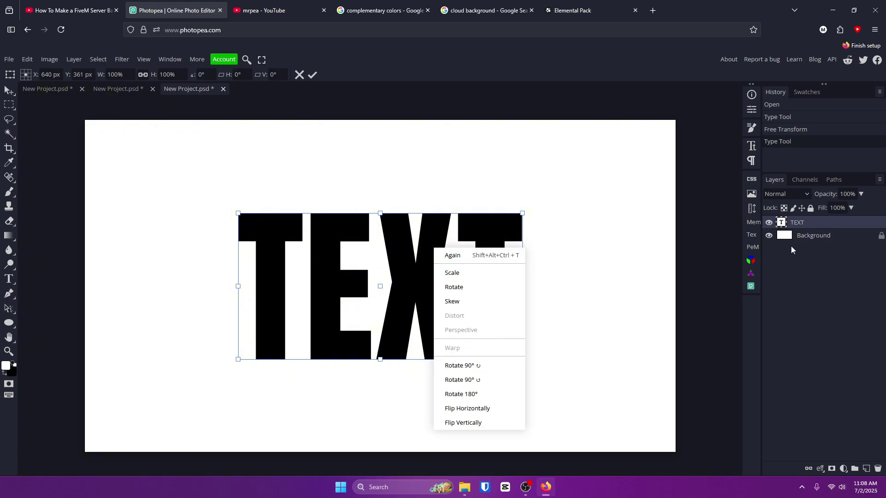
right_click(816, 223)
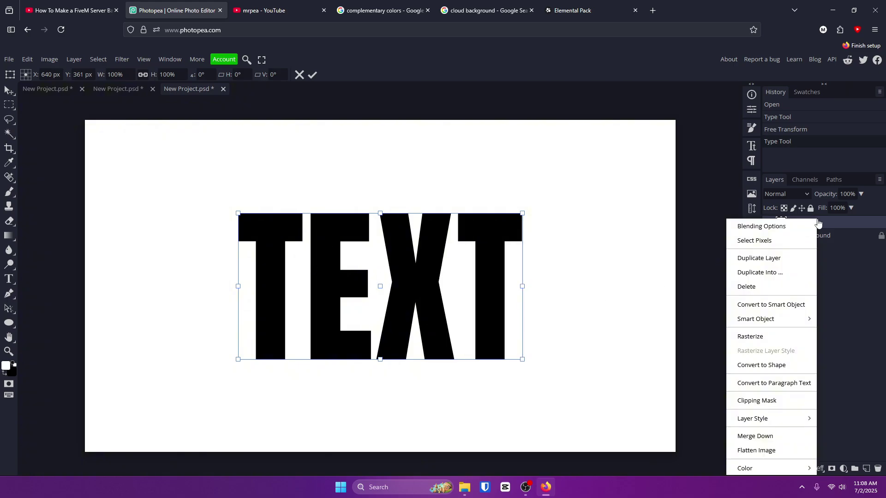
click(756, 343)
right_click(330, 237)
click(874, 231)
Apply a Perspective transform to the rasterized TEXT layer so its upper edge narrows symmetrically
key(ctrl+t)
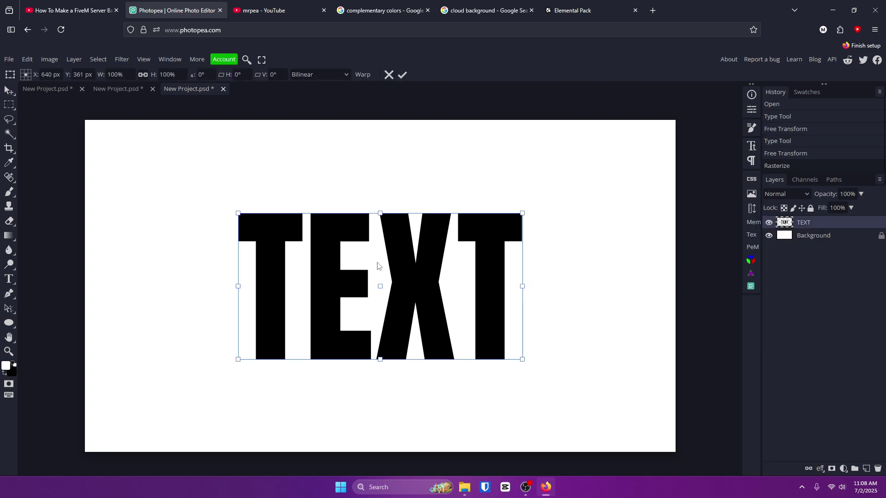
right_click(378, 266)
click(421, 345)
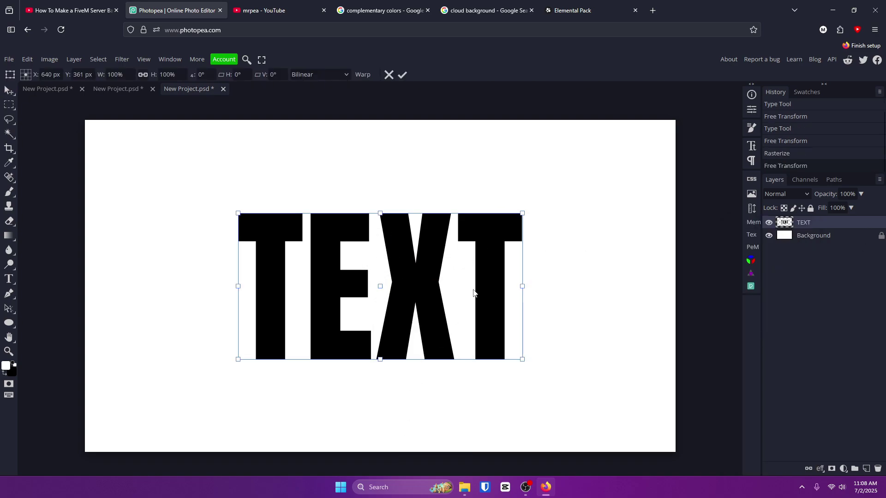
drag(522, 213, 486, 218)
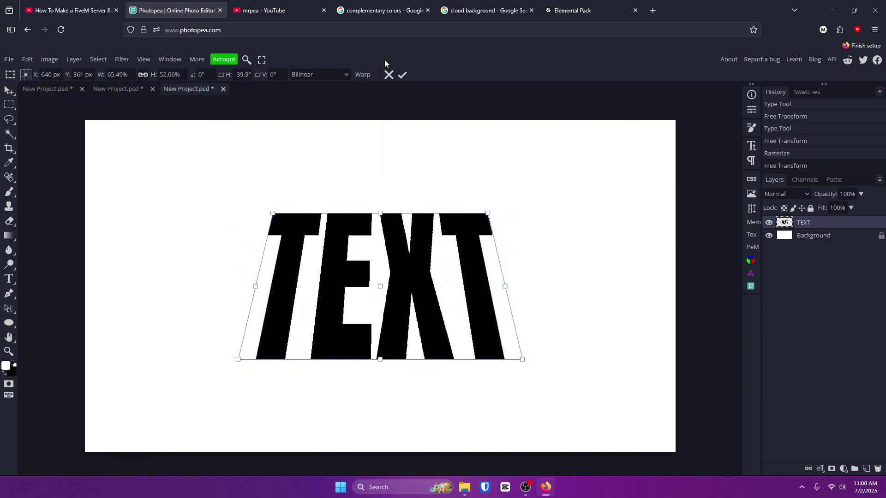
click(402, 74)
Enlarge the tapered text to about 171% against the canvas's lower edge, and undo the enlargement
key(ctrl+t)
drag(506, 305, 511, 338)
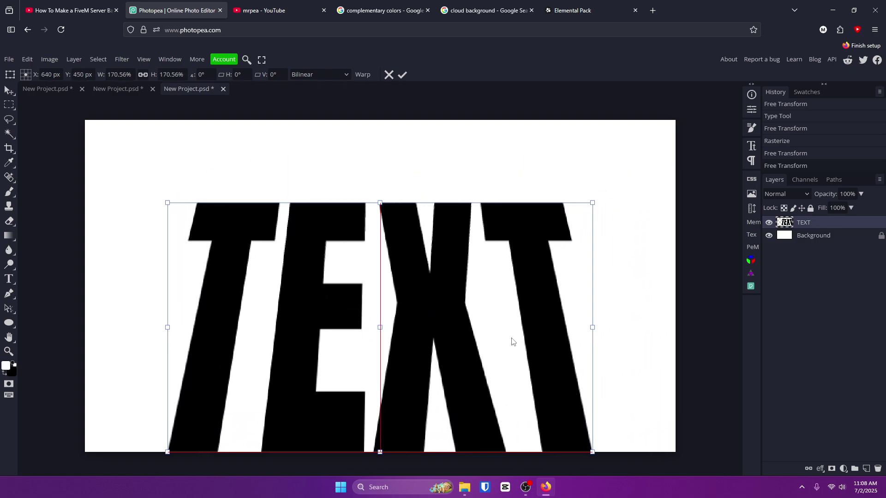
click(403, 74)
key(ctrl+z)
Apply a Perspective transform that shrinks the text toward its last letter, and move the text left on the canvas
key(ctrl+t)
right_click(410, 250)
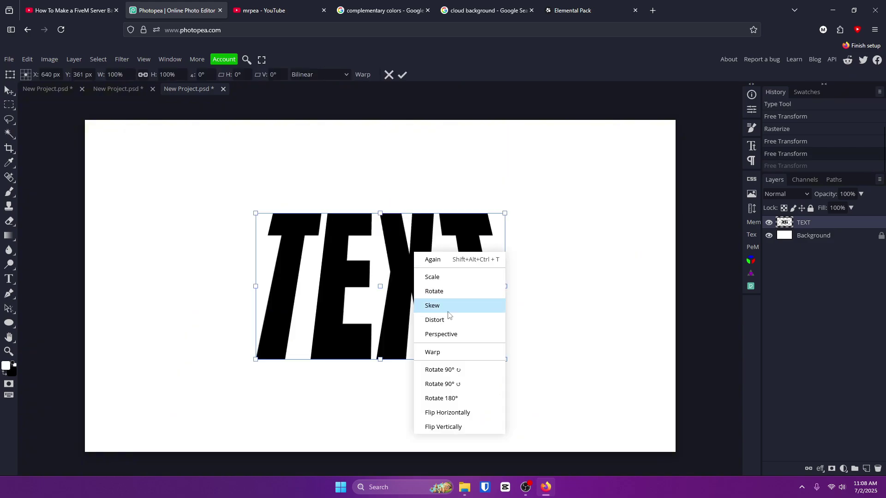
click(460, 333)
drag(503, 356, 475, 350)
drag(504, 213, 488, 244)
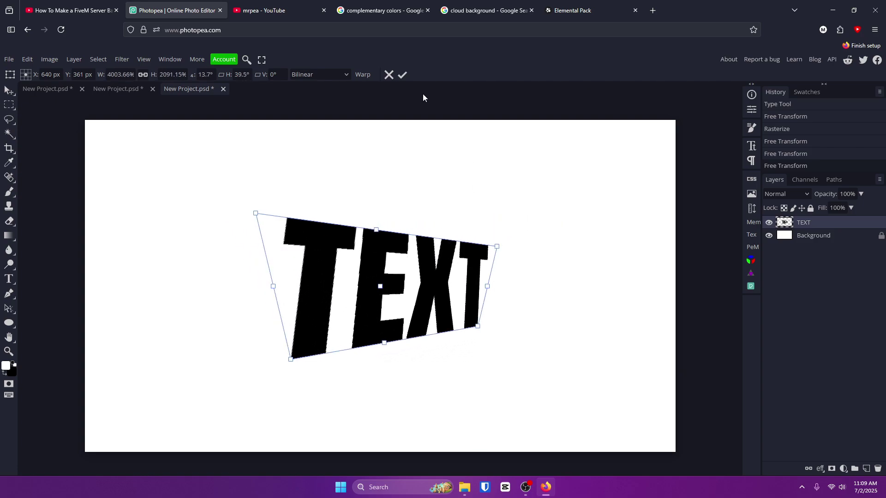
click(402, 74)
drag(401, 294, 255, 303)
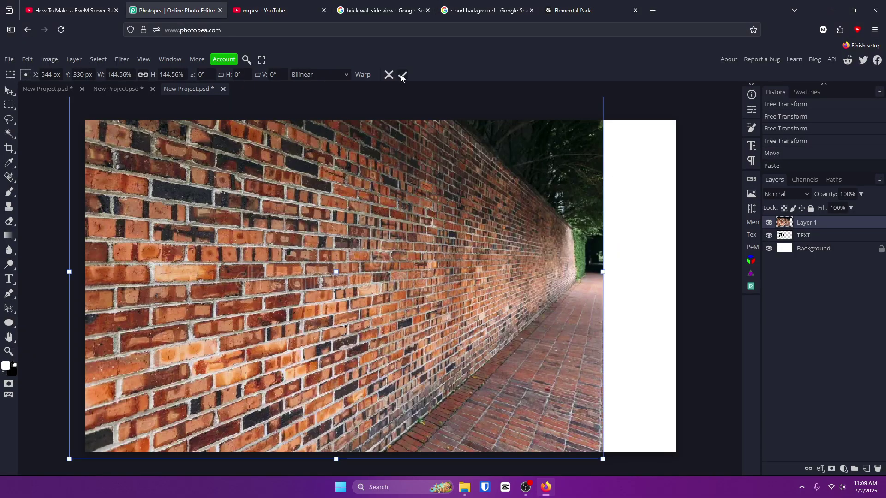
Apply the pasted brick wall photo's enlargement at about 145% and delete the TEXT layer beneath it
click(403, 75)
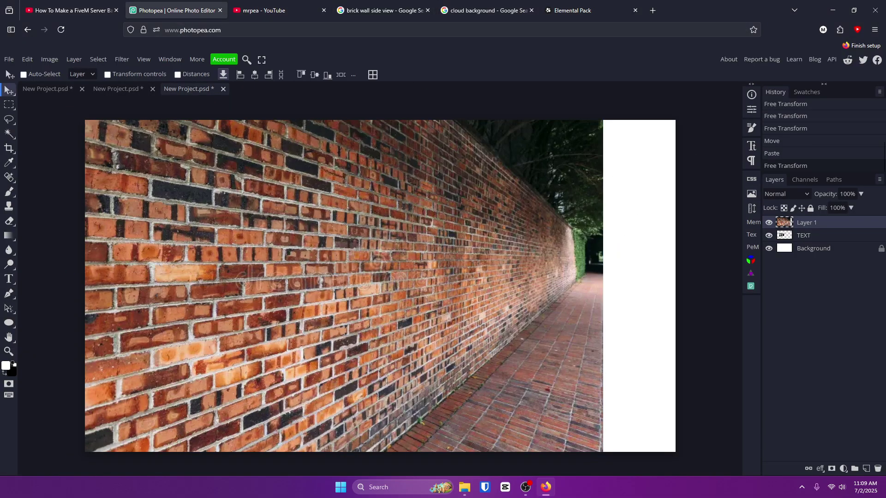
click(817, 235)
key(Delete)
click(9, 279)
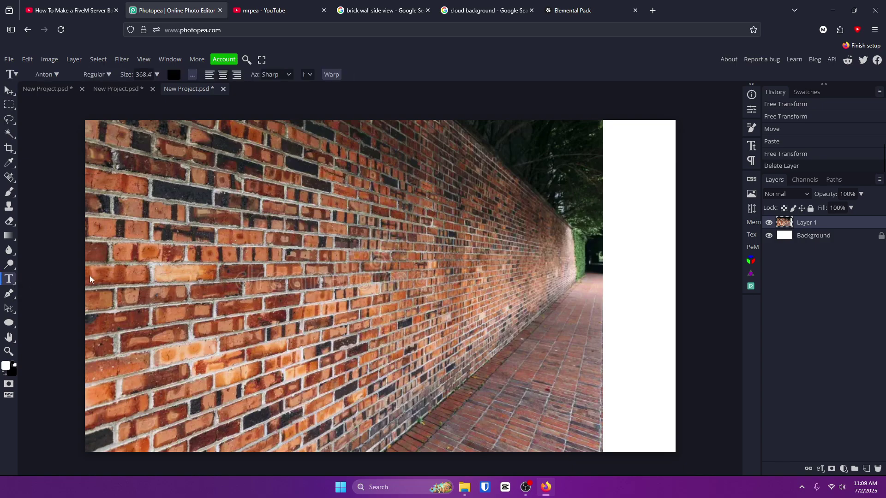
Add the word TEXT in black Anton over the brick wall photo and move it toward the middle of the wall
click(232, 284)
text(TEXT)
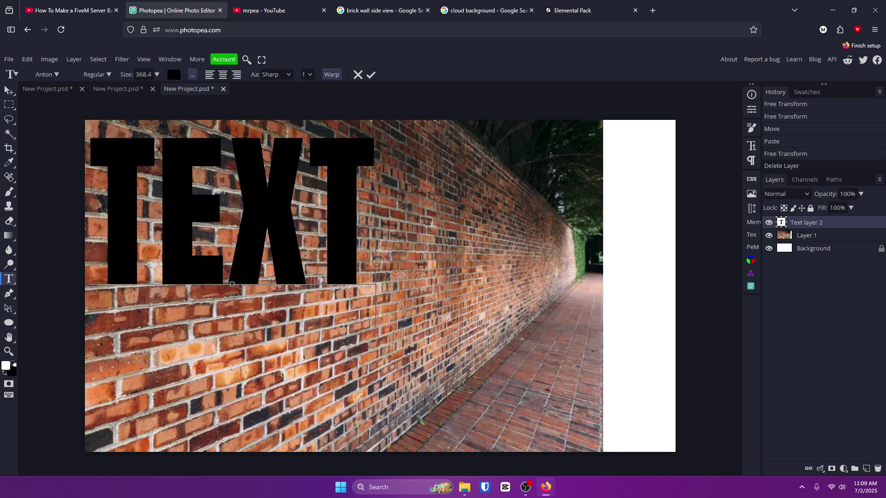
click(371, 74)
key(ctrl+t)
drag(317, 203, 391, 269)
key(Return)
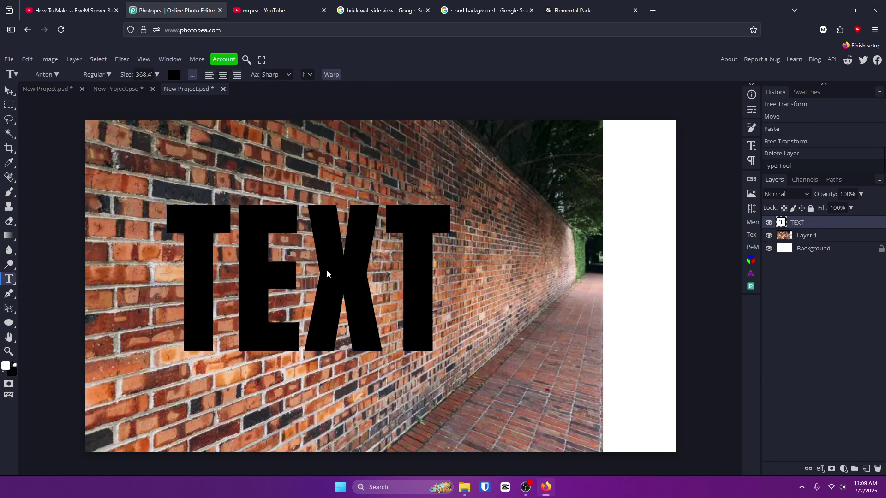
Change the TEXT layer's color to white (ffffff)
double_click(781, 222)
click(174, 74)
click(136, 214)
drag(88, 190, 76, 143)
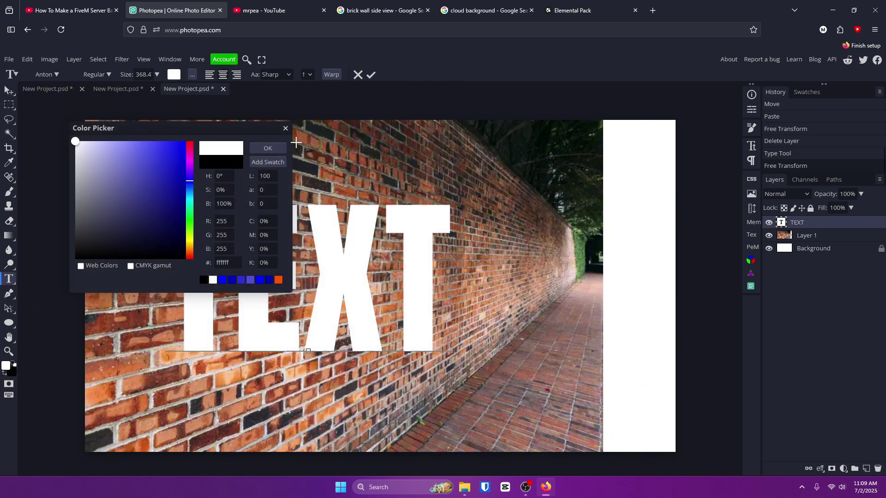
click(267, 148)
click(371, 74)
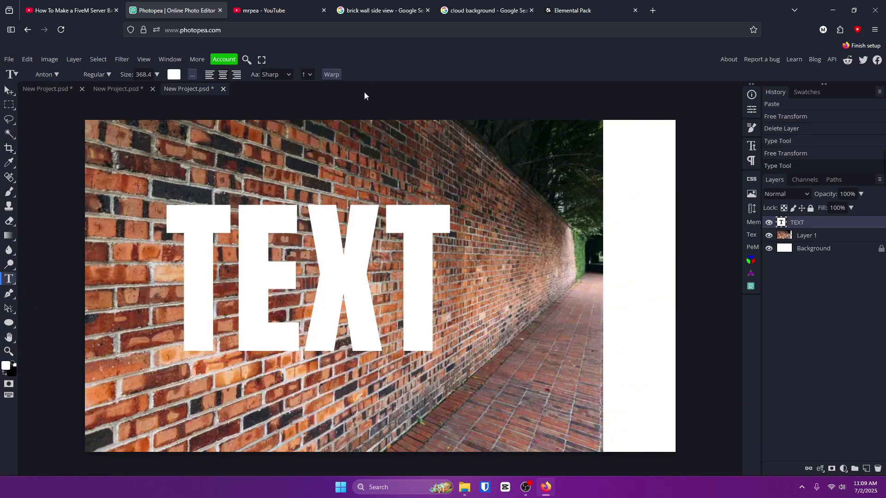
Rasterize the white TEXT layer so that it can take a perspective transform
key(ctrl+t)
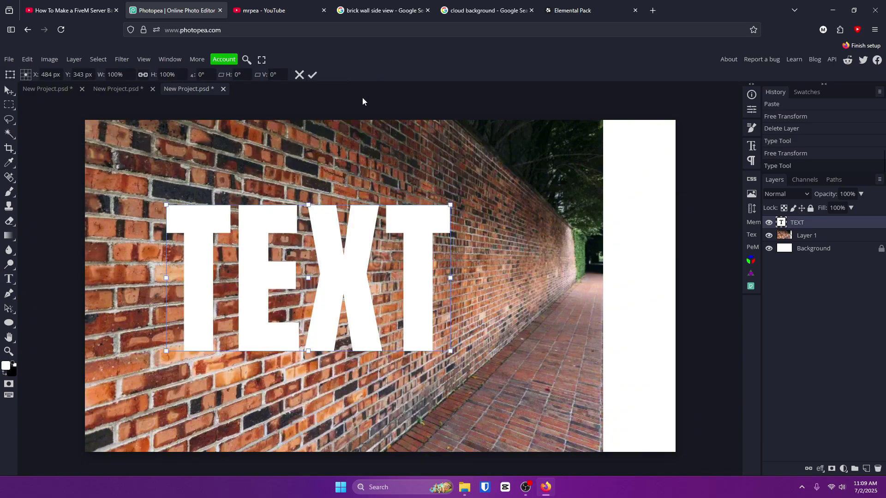
right_click(336, 237)
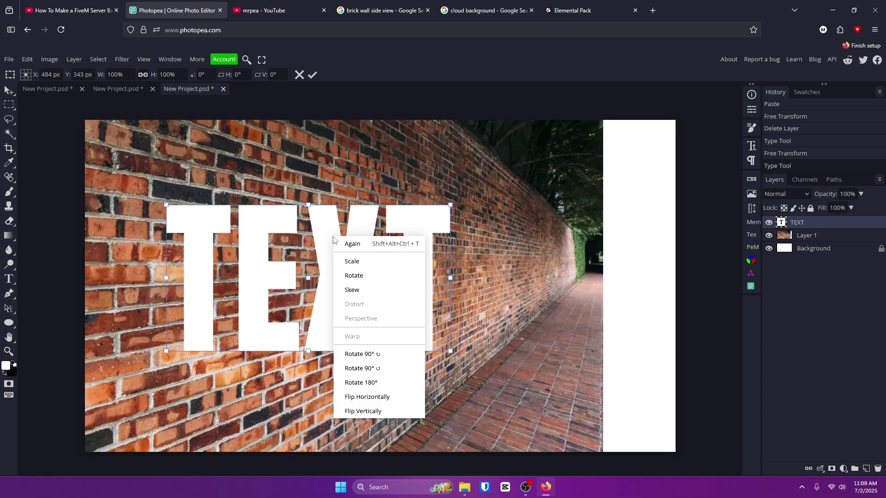
right_click(815, 224)
click(805, 336)
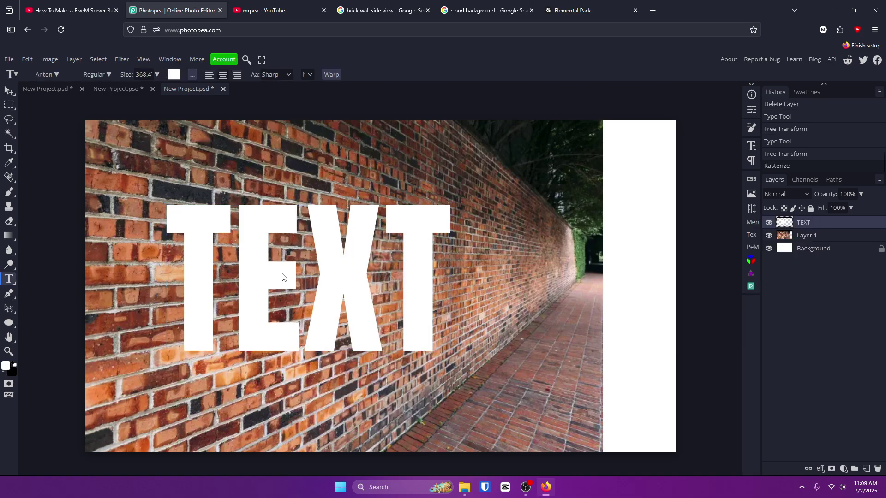
Apply a Perspective transform to the rasterized text so it shrinks toward its last letter along the receding wall
key(ctrl+t)
right_click(336, 245)
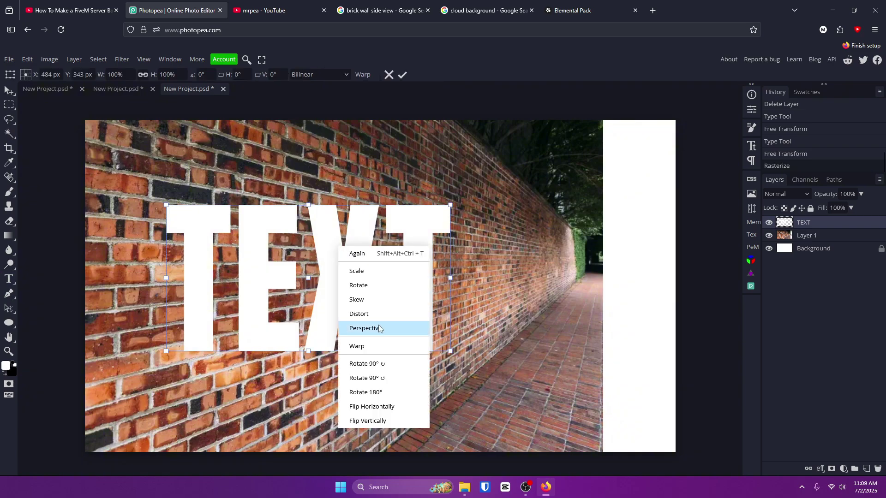
click(365, 328)
drag(442, 218, 507, 258)
click(406, 73)
Enlarge the tapered text to about 118% and rotate it about -4.5° so it follows the brick rows
key(ctrl+t)
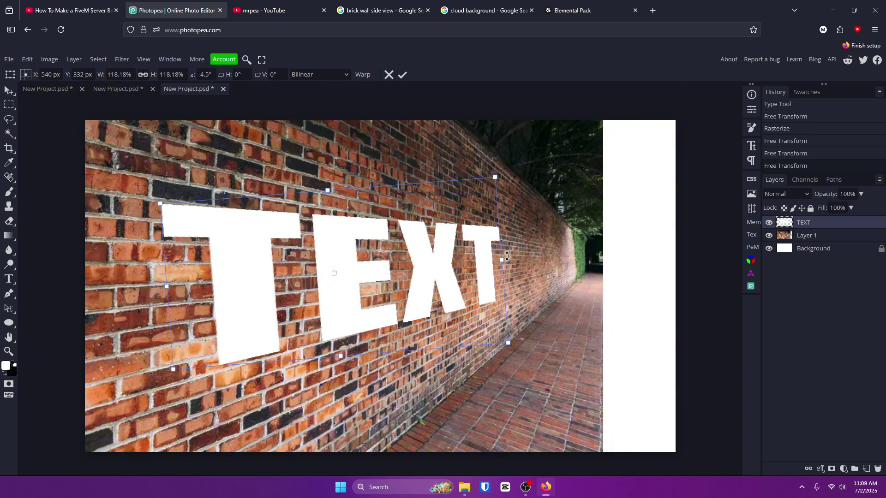
drag(501, 218, 471, 224)
click(403, 74)
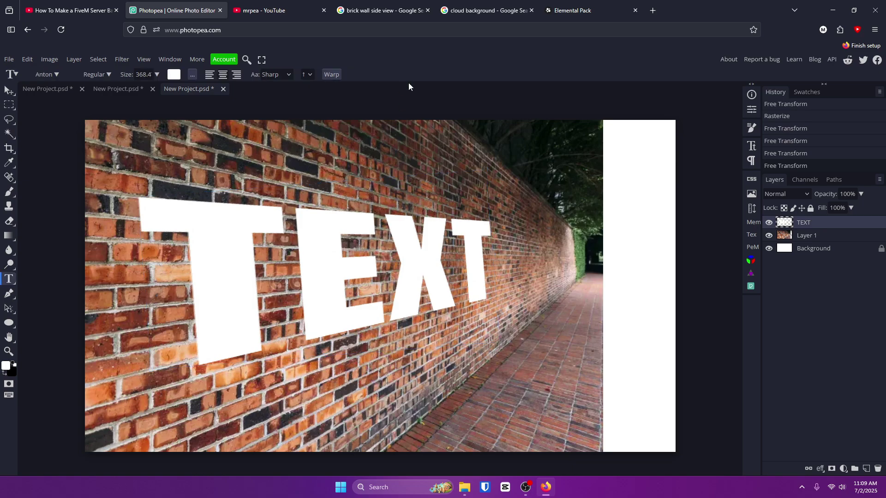
Add a drop shadow to the TEXT layer with 65% opacity, a -1° angle, 2% spread and a short distance
double_click(861, 227)
click(550, 257)
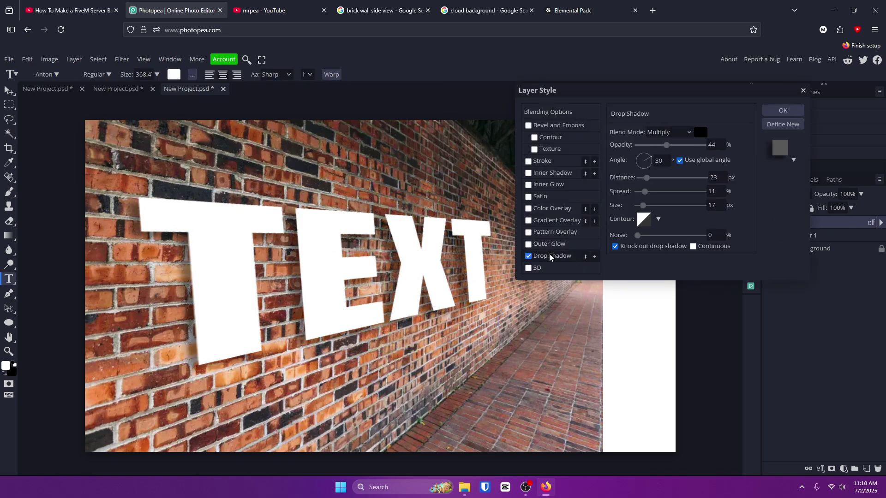
click(638, 161)
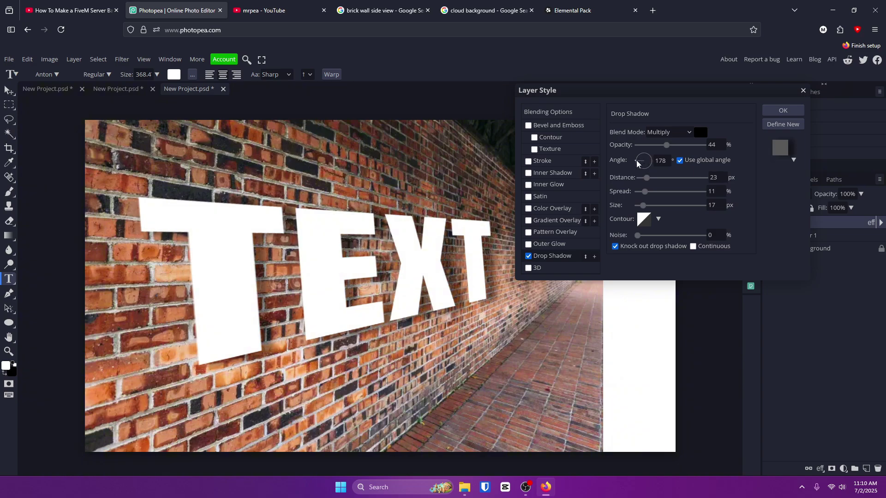
drag(638, 163, 653, 164)
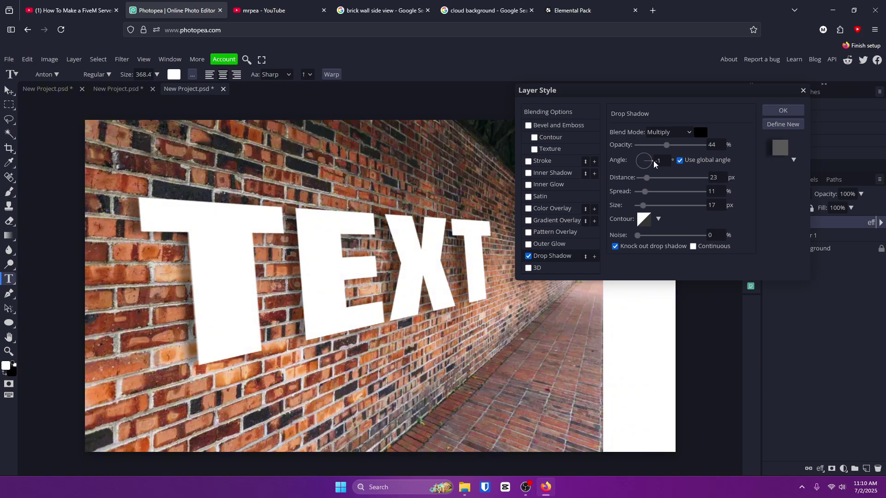
drag(661, 146, 638, 192)
drag(656, 145, 680, 146)
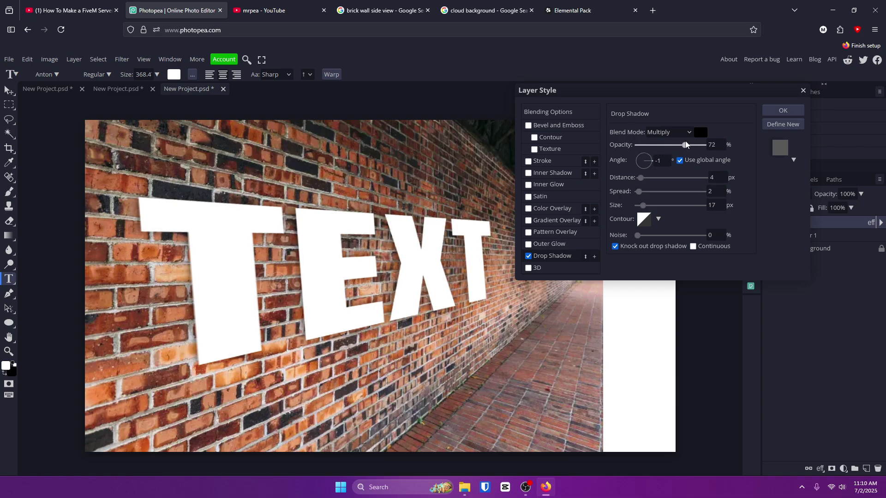
drag(641, 181, 643, 180)
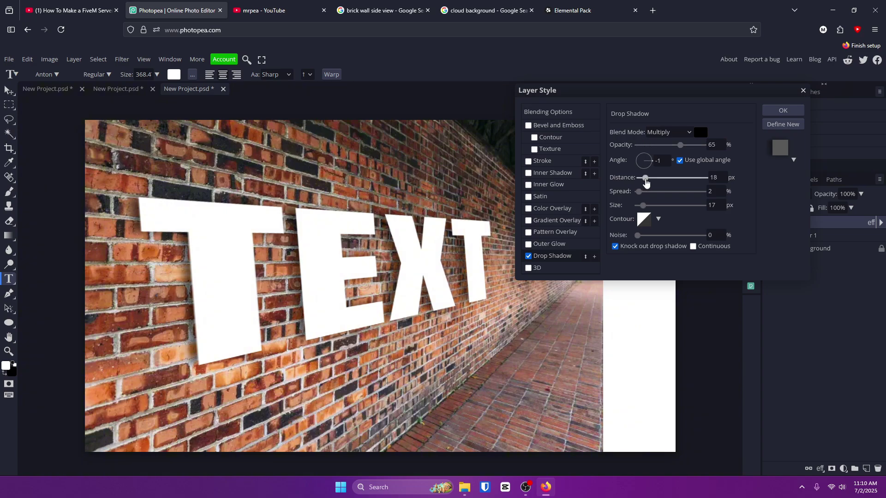
click(779, 111)
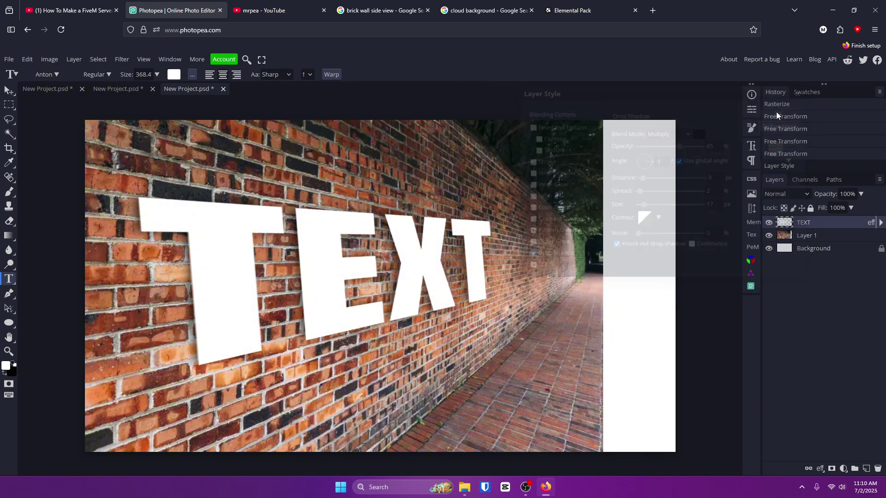
Enlarge the TEXT layer and the brick wall photo together until the photo covers the whole canvas
click(832, 240)
key(ctrl+t)
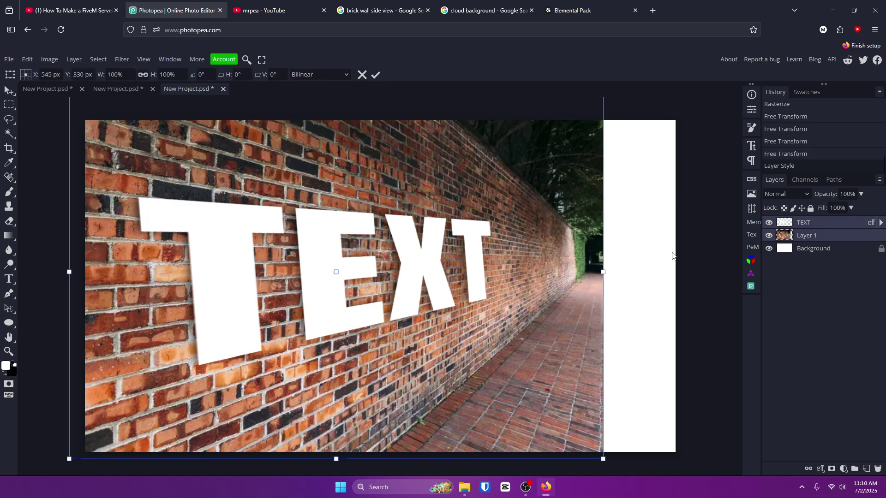
drag(672, 459, 738, 496)
click(375, 75)
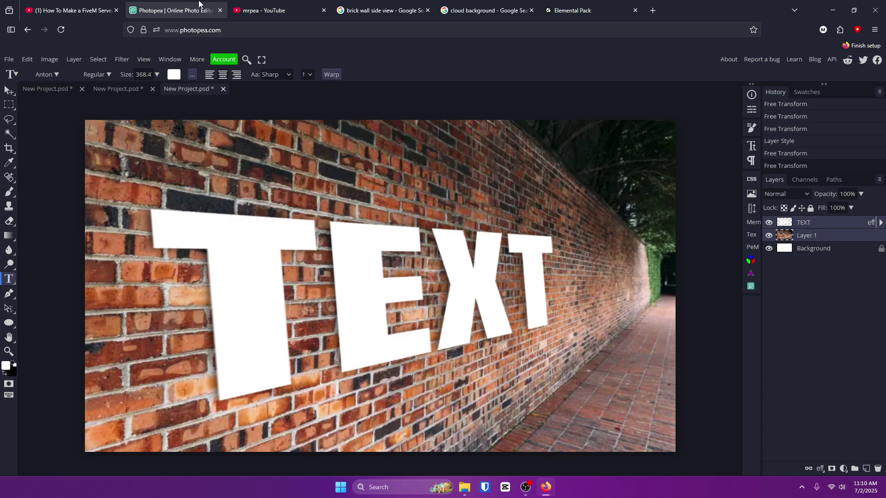
Switch to the open Elemental Pack page and look over its description
click(323, 5)
click(582, 10)
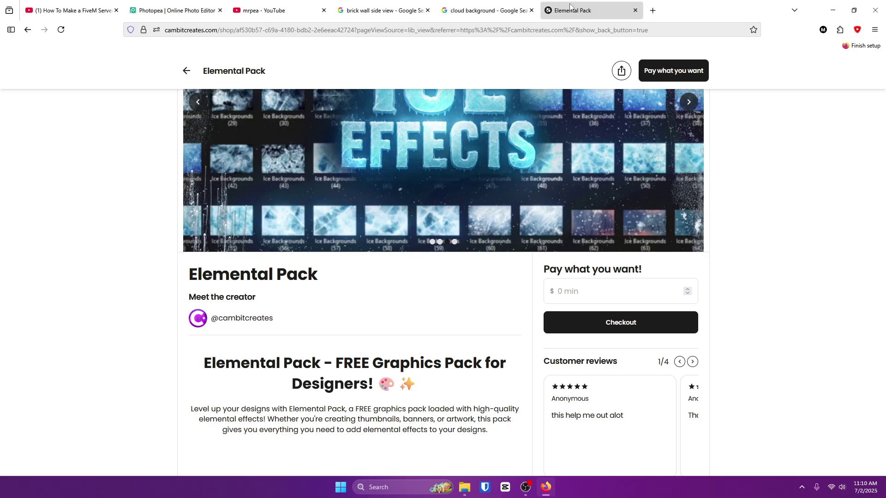
scroll(331, 277, down, 4)
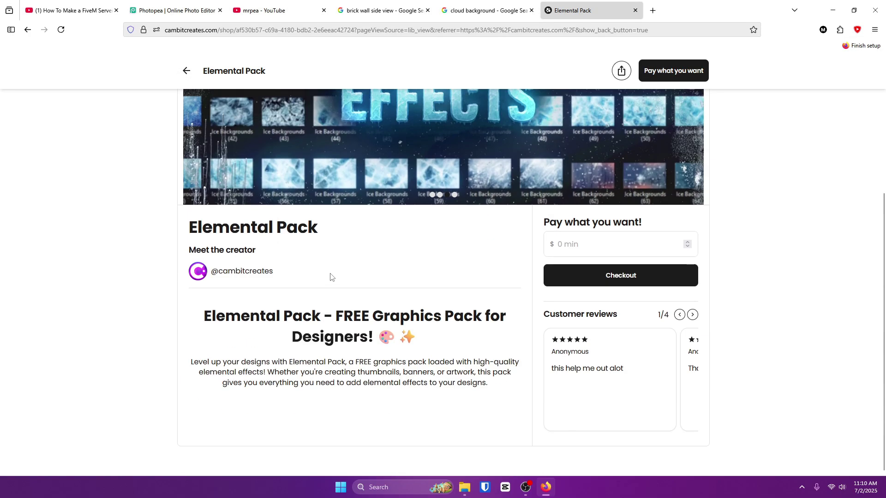
Go back to the CAMBIT Creates home page and examine its free graphics packs and premium content
key(alt+Left)
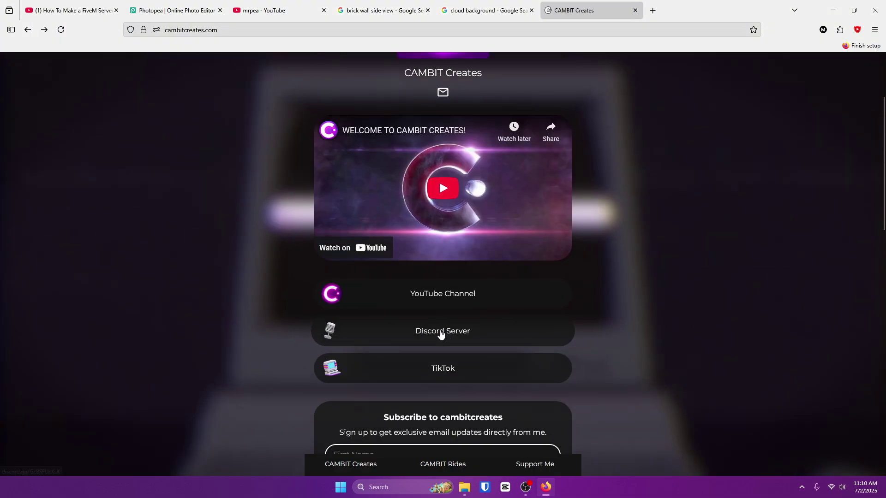
scroll(393, 324, down, 7)
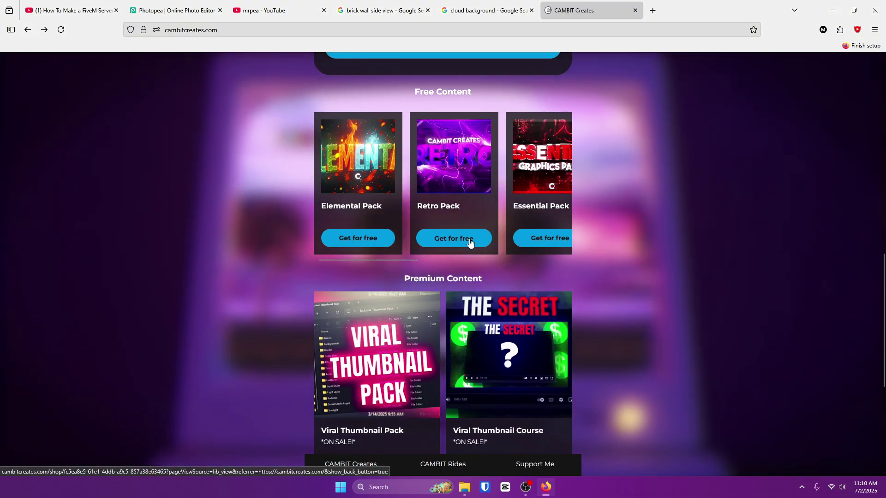
drag(398, 260, 516, 269)
scroll(517, 270, down, 5)
scroll(231, 277, up, 5)
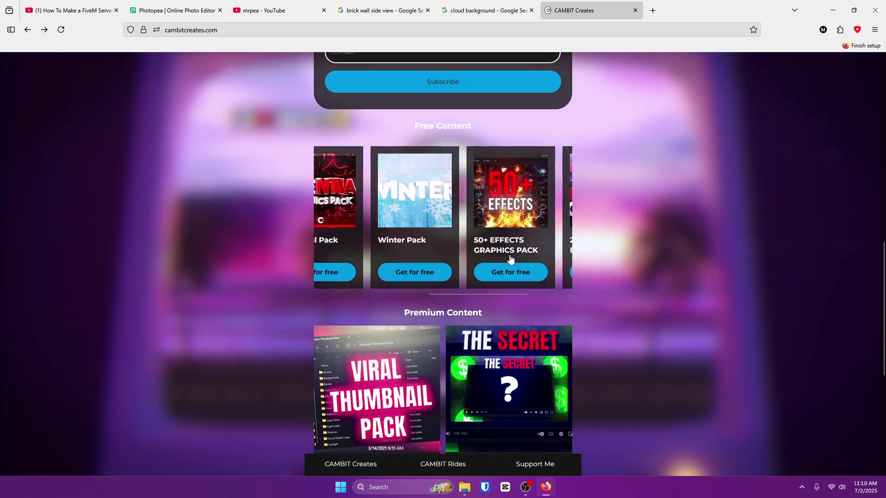
scroll(323, 267, down, 4)
scroll(426, 248, up, 1)
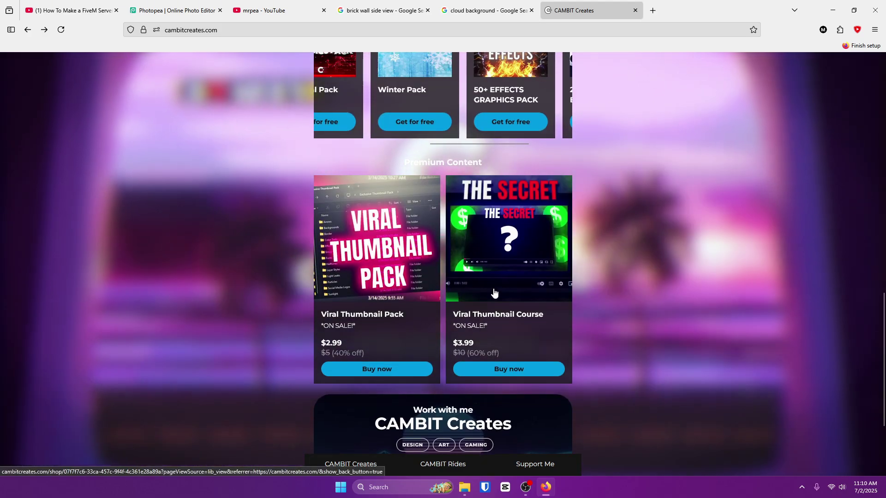
scroll(442, 224, down, 3)
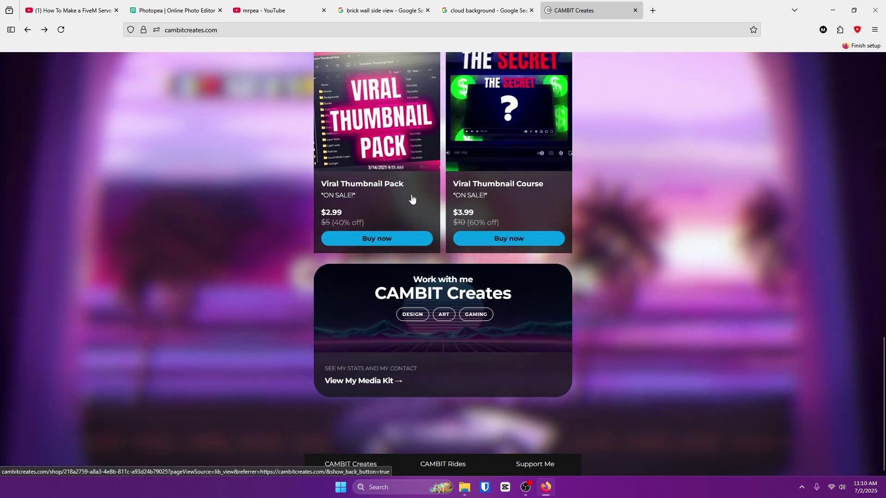
click(166, 6)
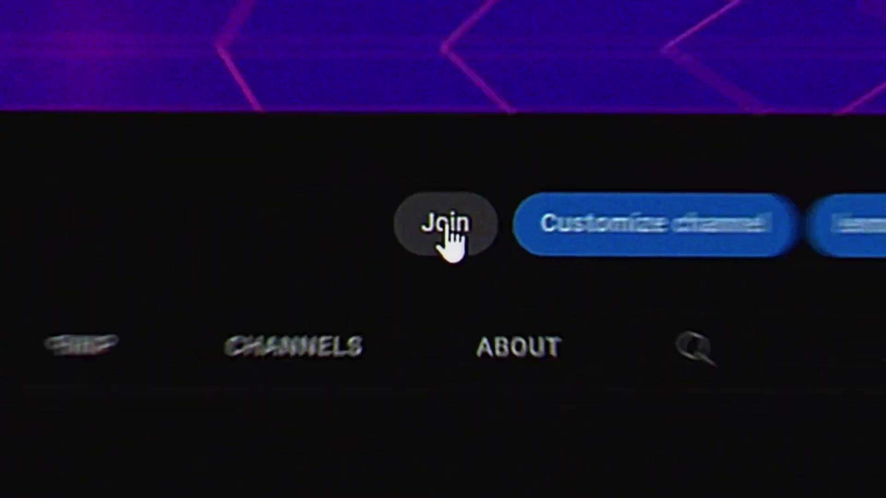
Open the membership offer of the CAMBIT Creates YouTube channel
click(447, 233)
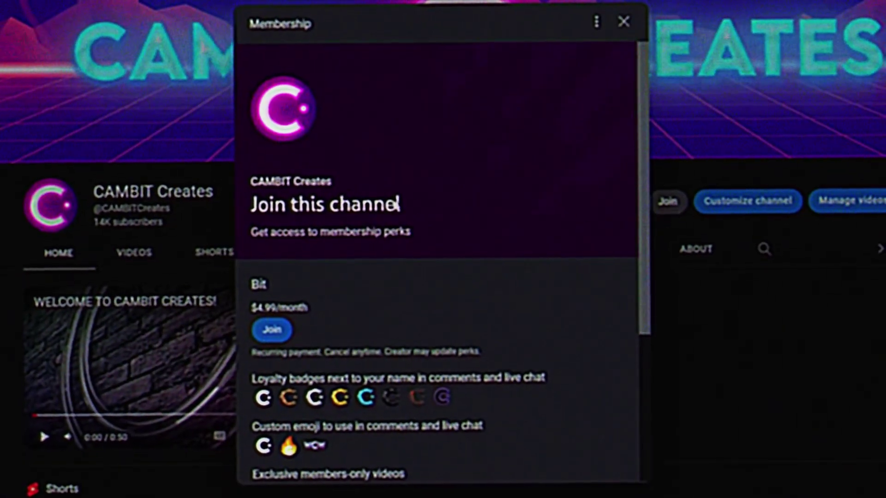